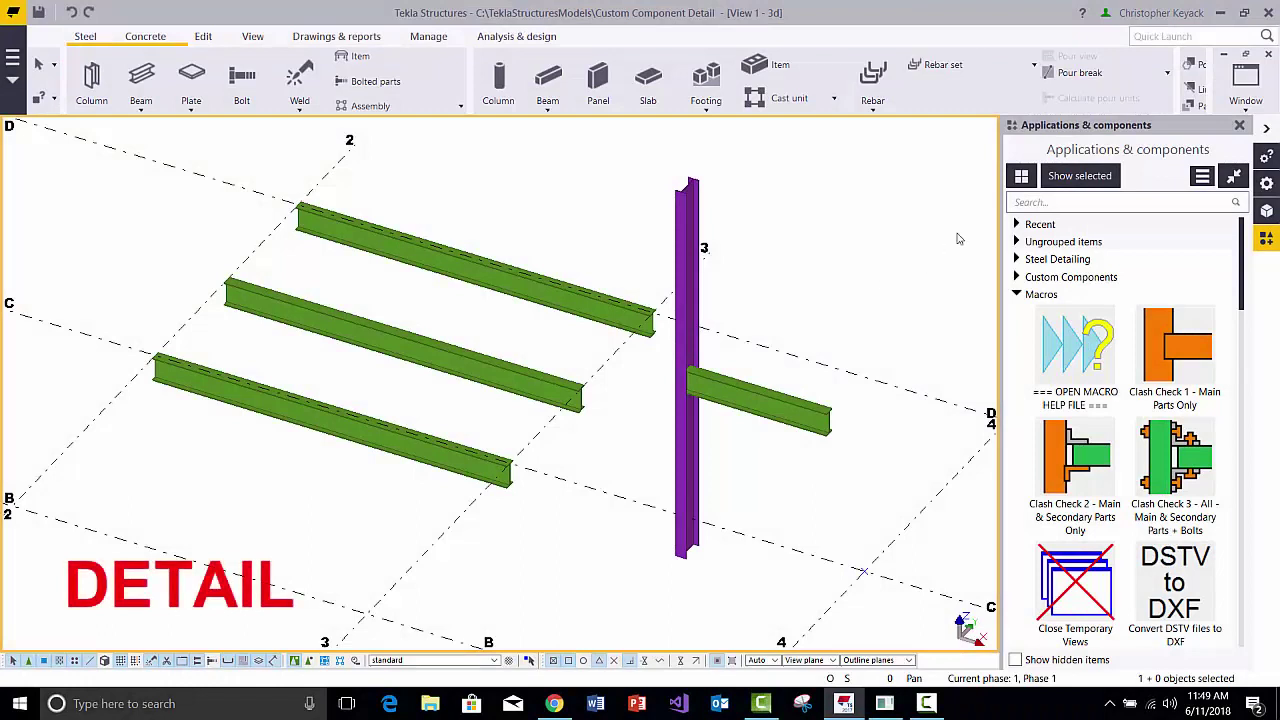
Search the component catalog for 1047 and choose U.S. Base plate (1047)
click(1100, 202)
text(10)
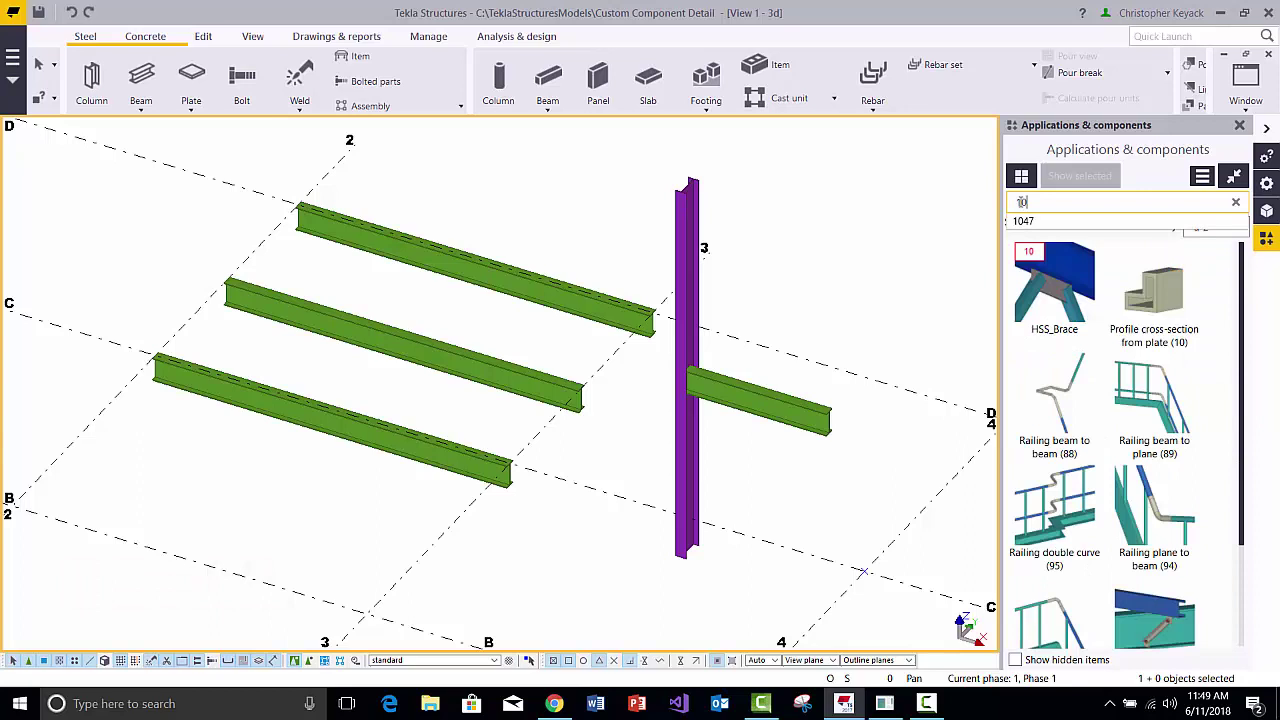
text(47)
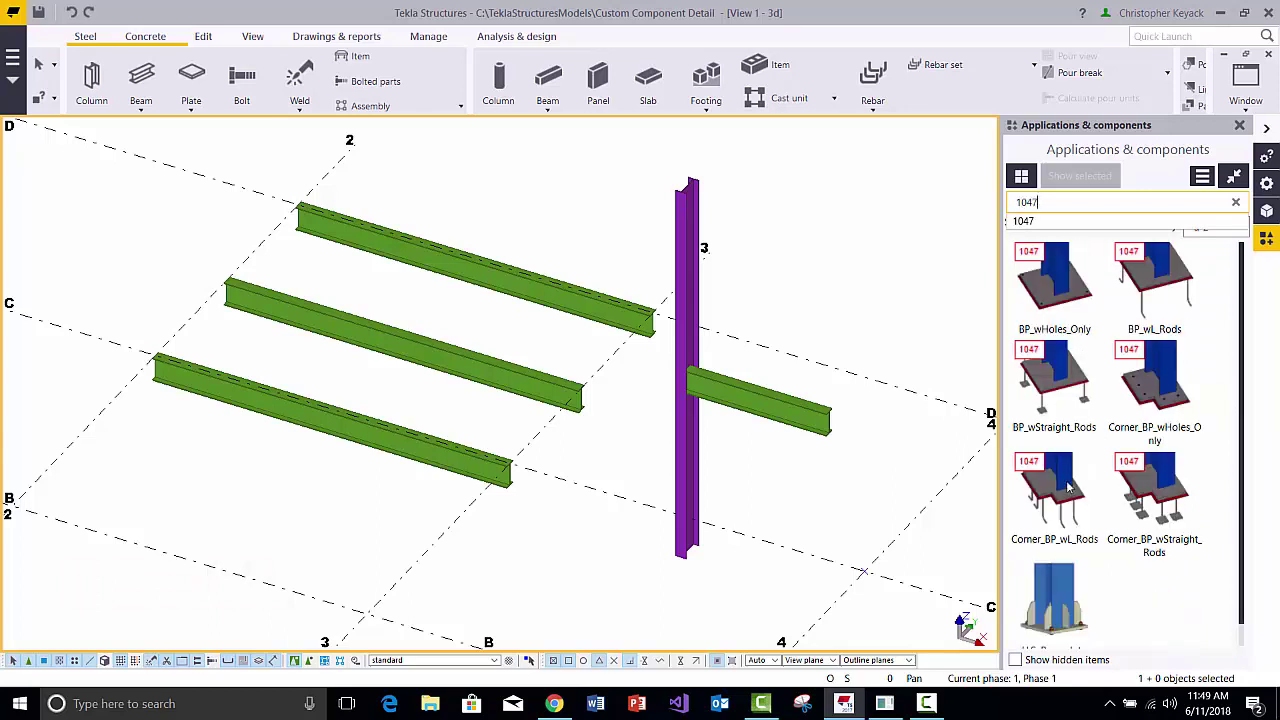
scroll(1110, 596, down, 1)
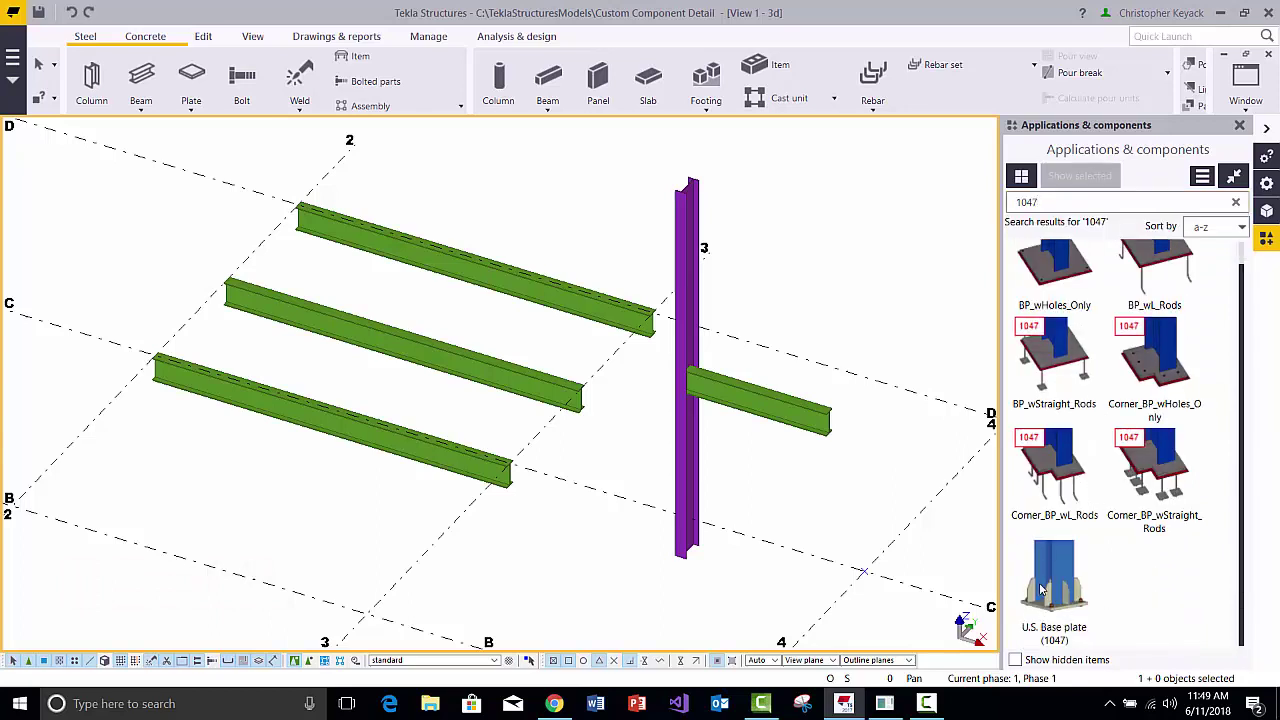
click(1053, 585)
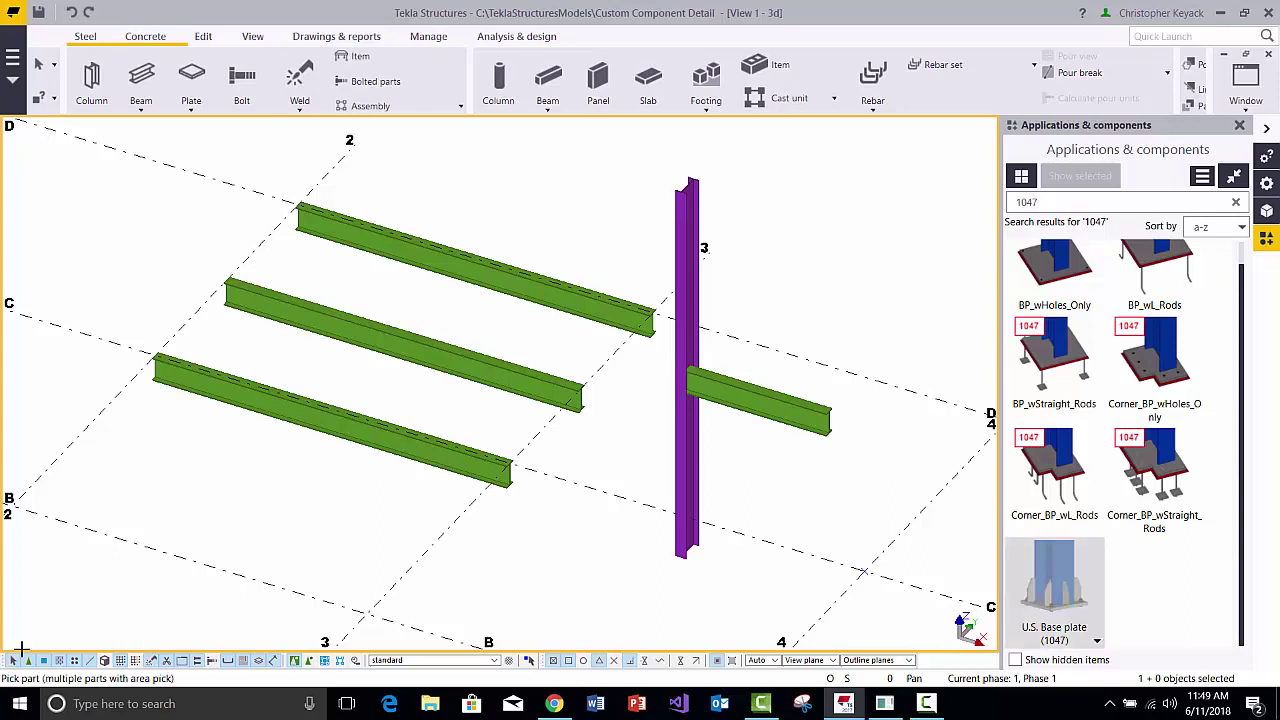
Place base plates at the purple column's base and top, then interrupt the command
click(680, 212)
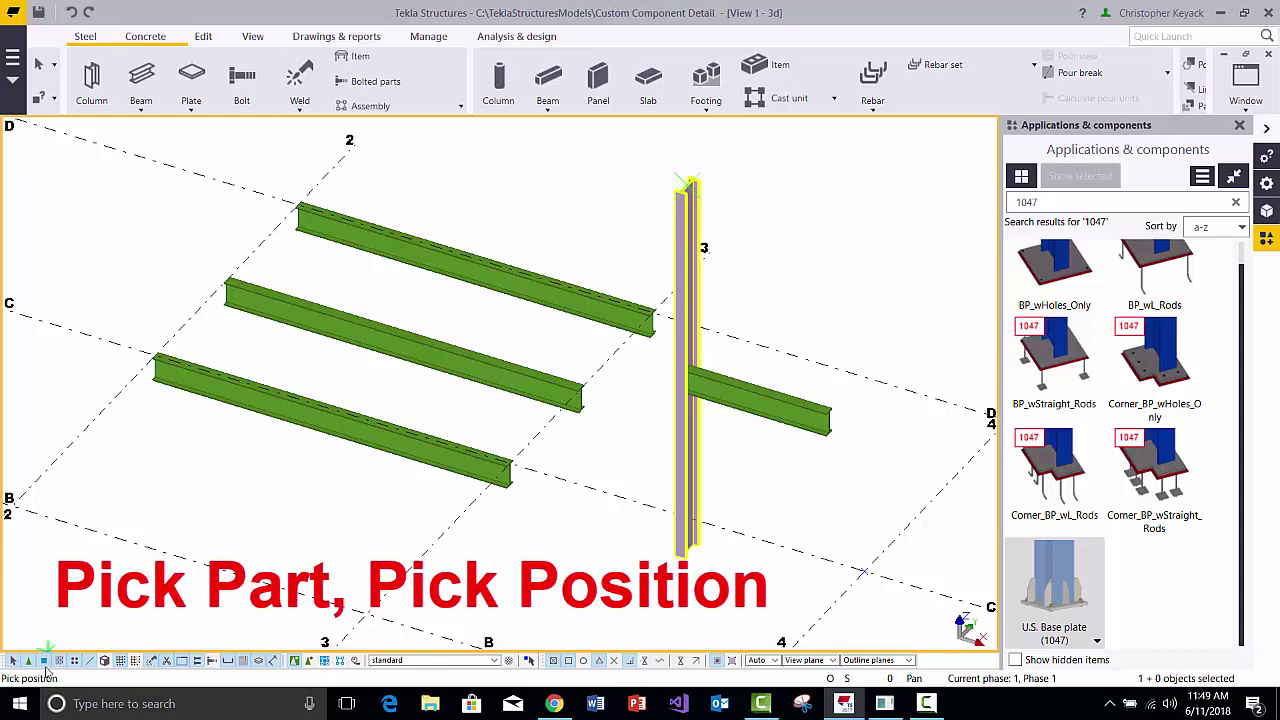
click(688, 183)
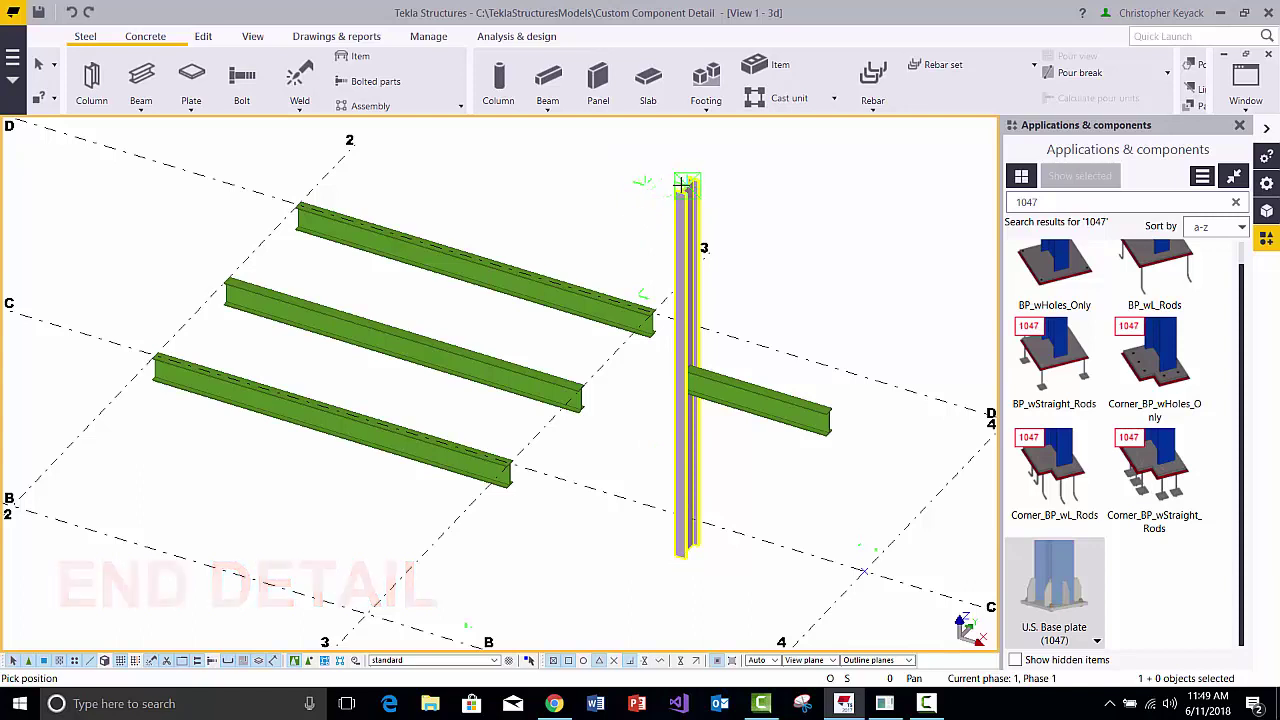
click(686, 547)
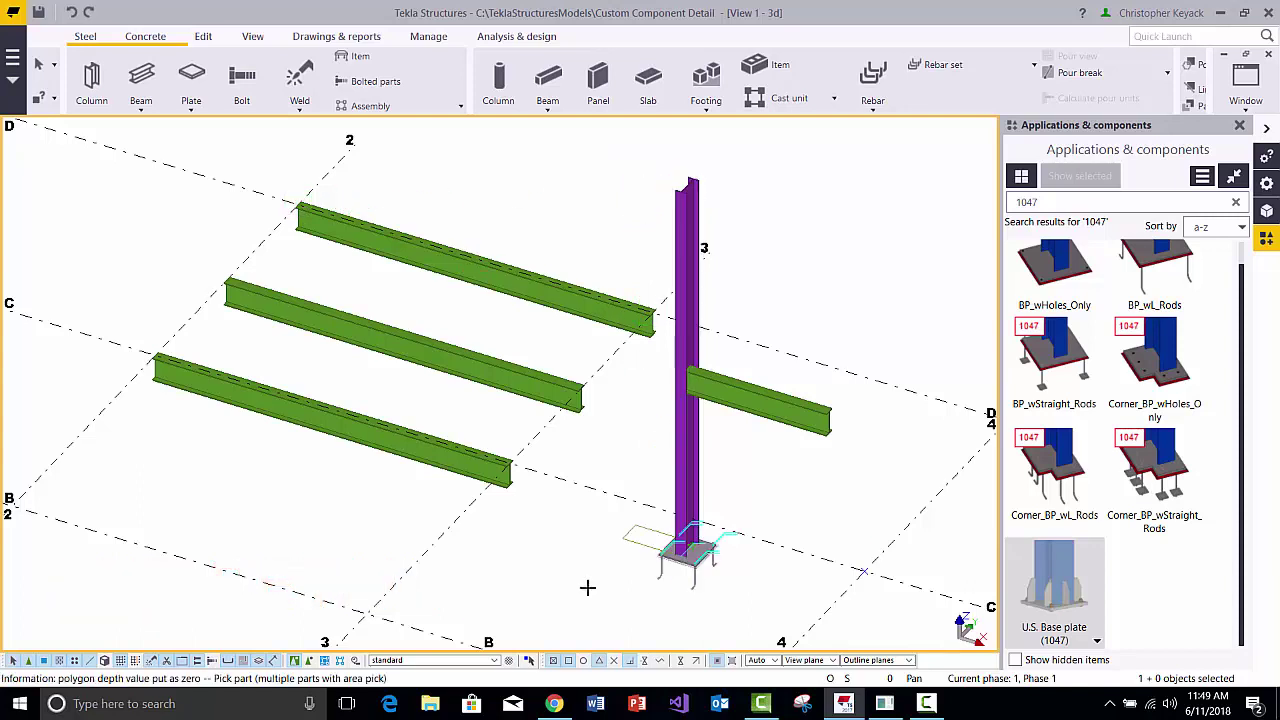
click(678, 245)
click(663, 196)
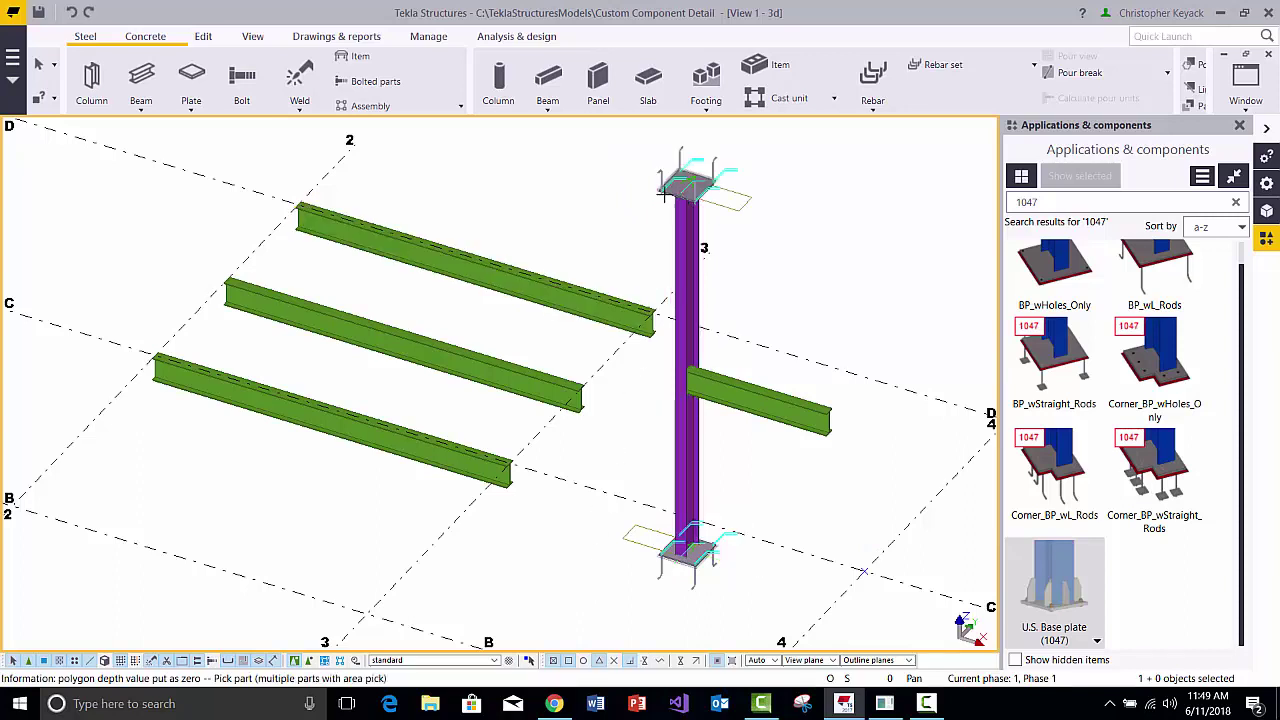
right_click(589, 194)
click(615, 202)
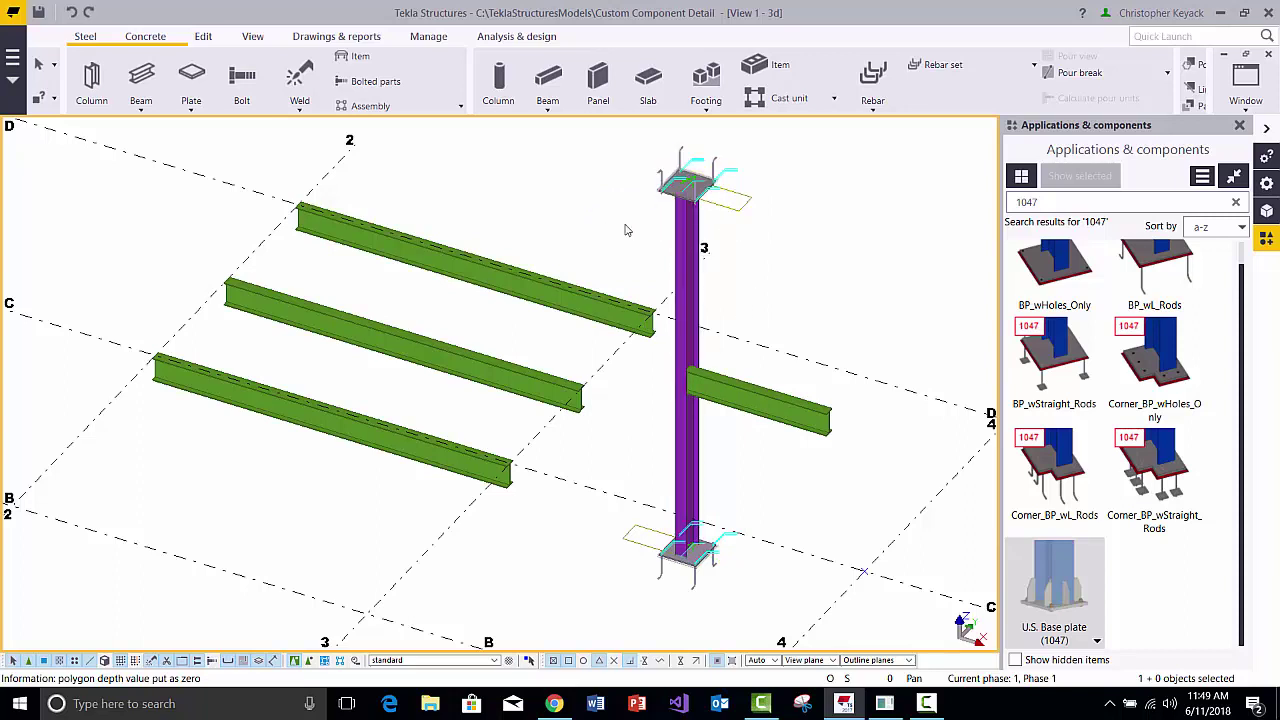
click(1044, 605)
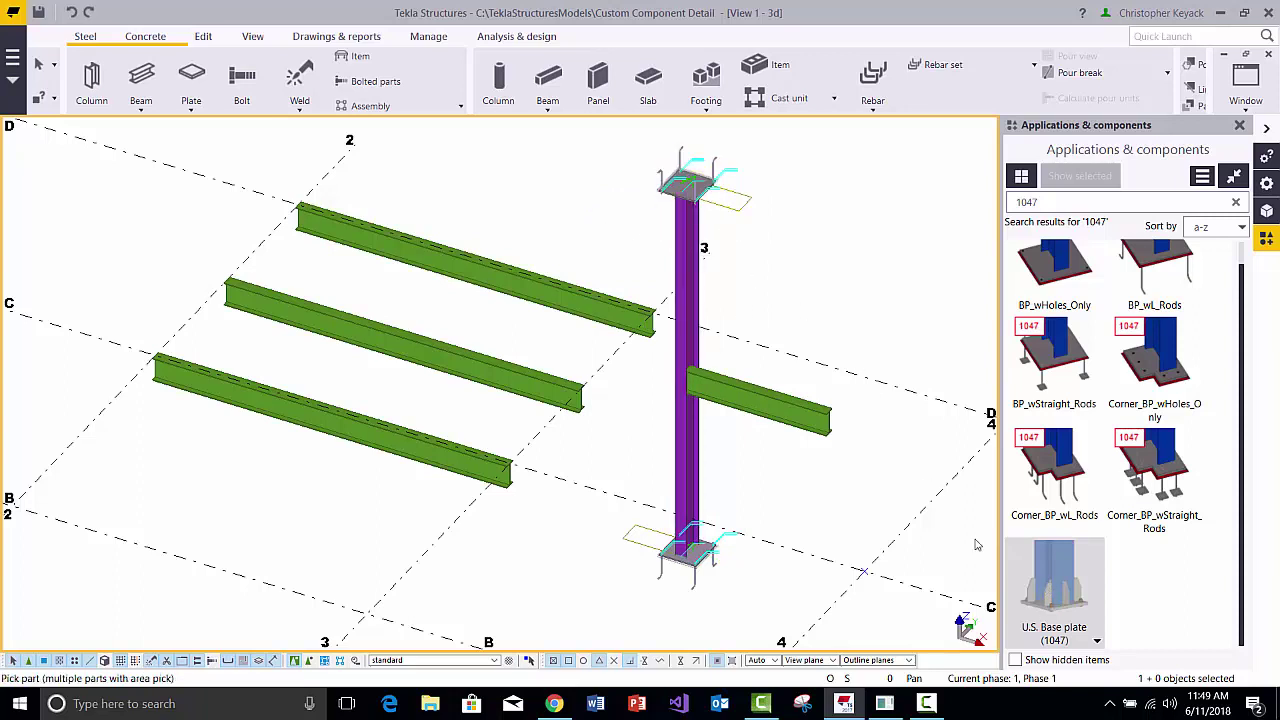
click(325, 230)
click(308, 216)
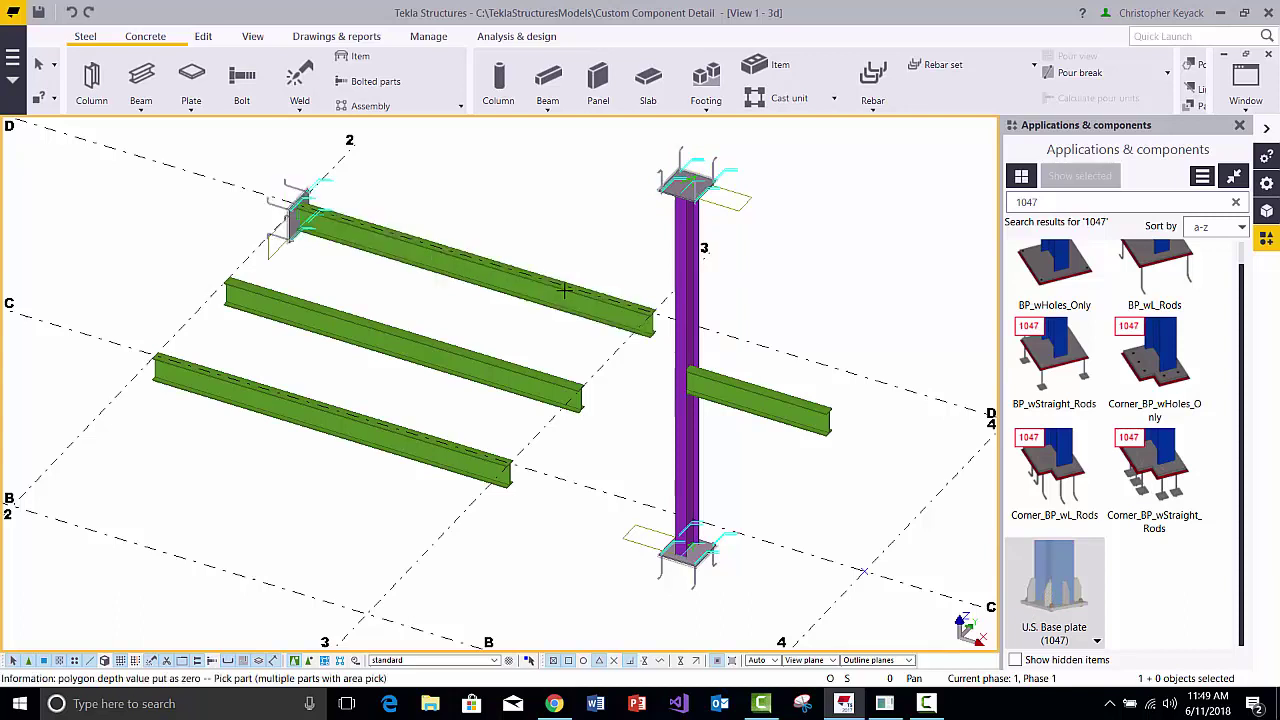
click(624, 312)
right_click(560, 190)
click(586, 202)
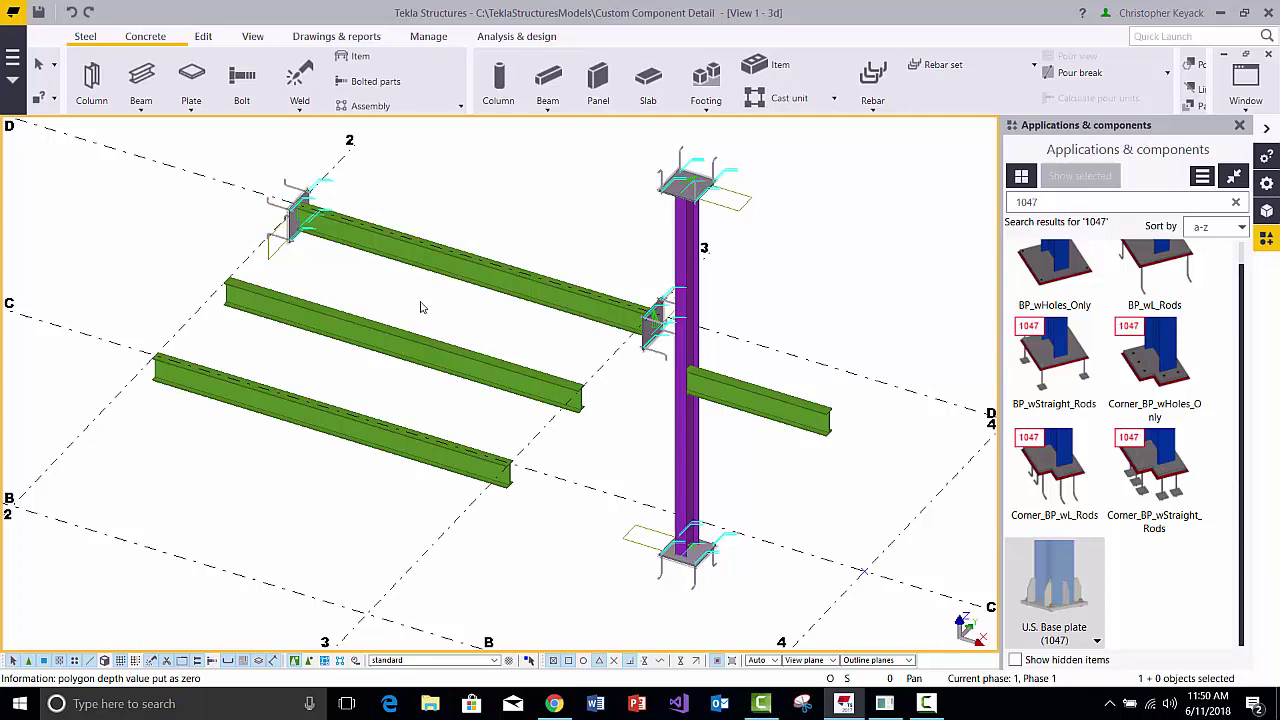
key(Delete)
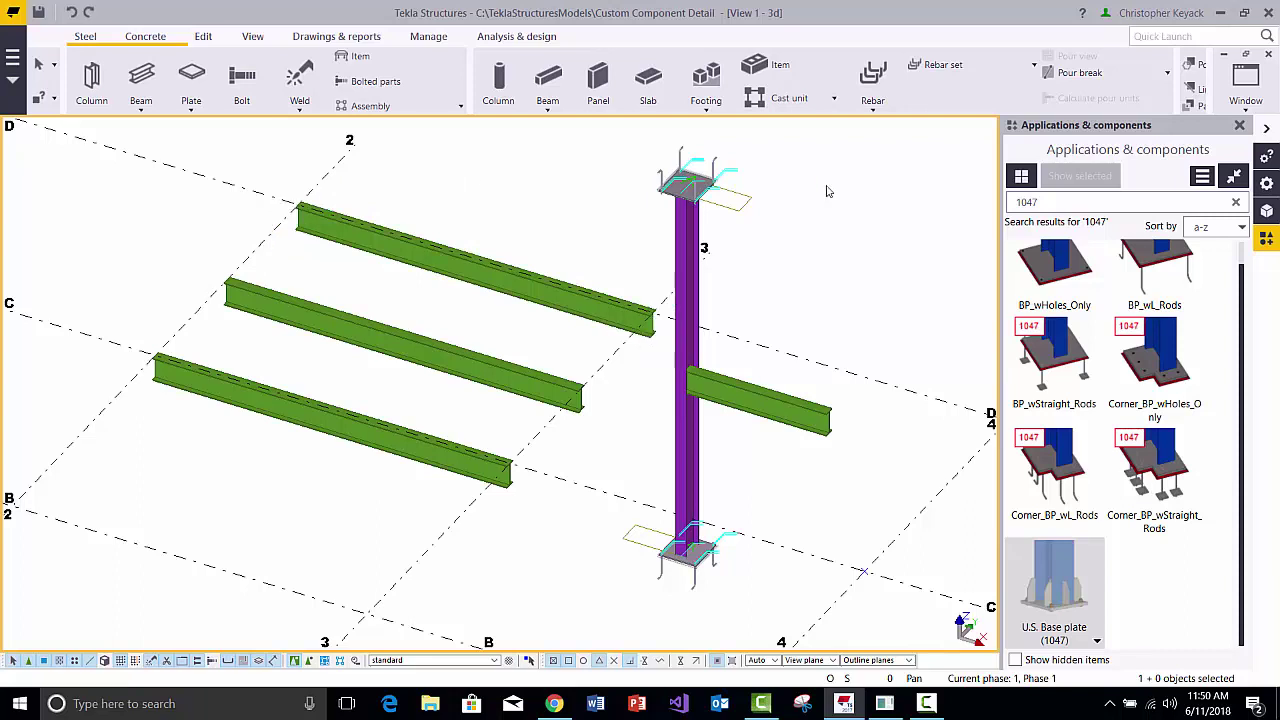
Replace the search with 'cast' and place Cast-in plate (1069) at both ends of the top beam
click(1048, 202)
double_click(1048, 202)
text(c)
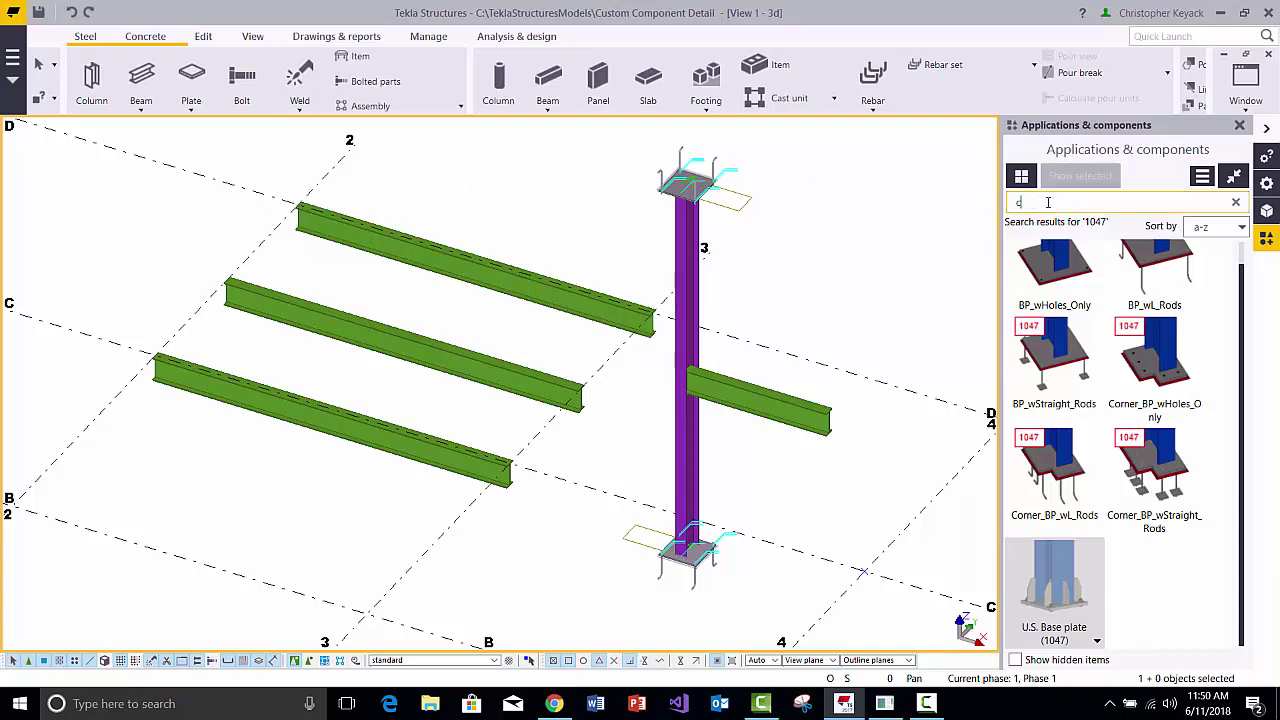
text(ast)
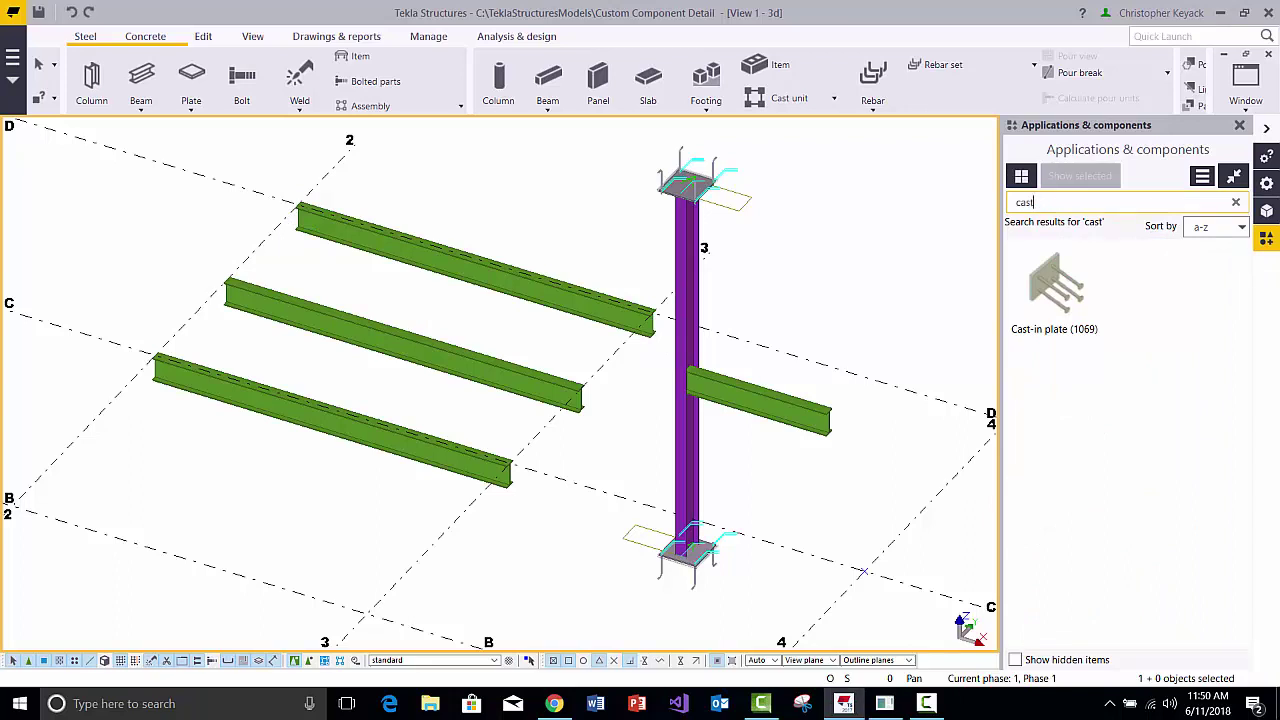
click(1052, 292)
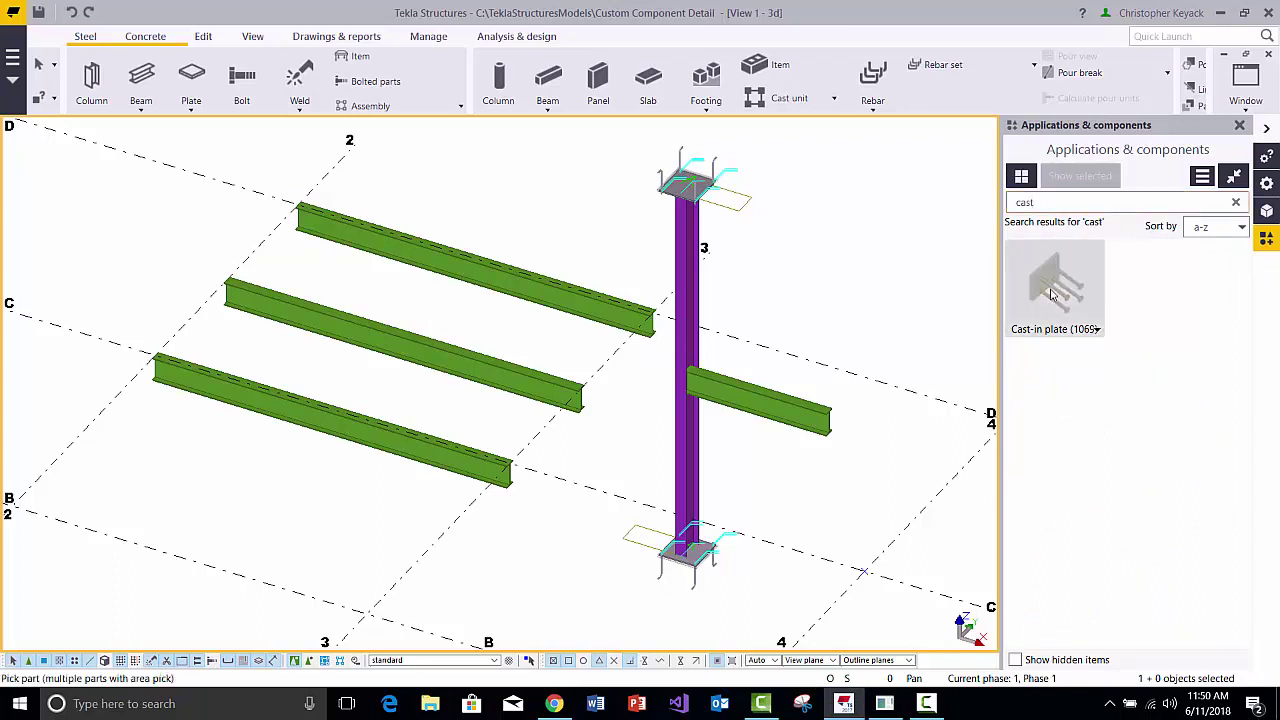
click(335, 242)
click(298, 209)
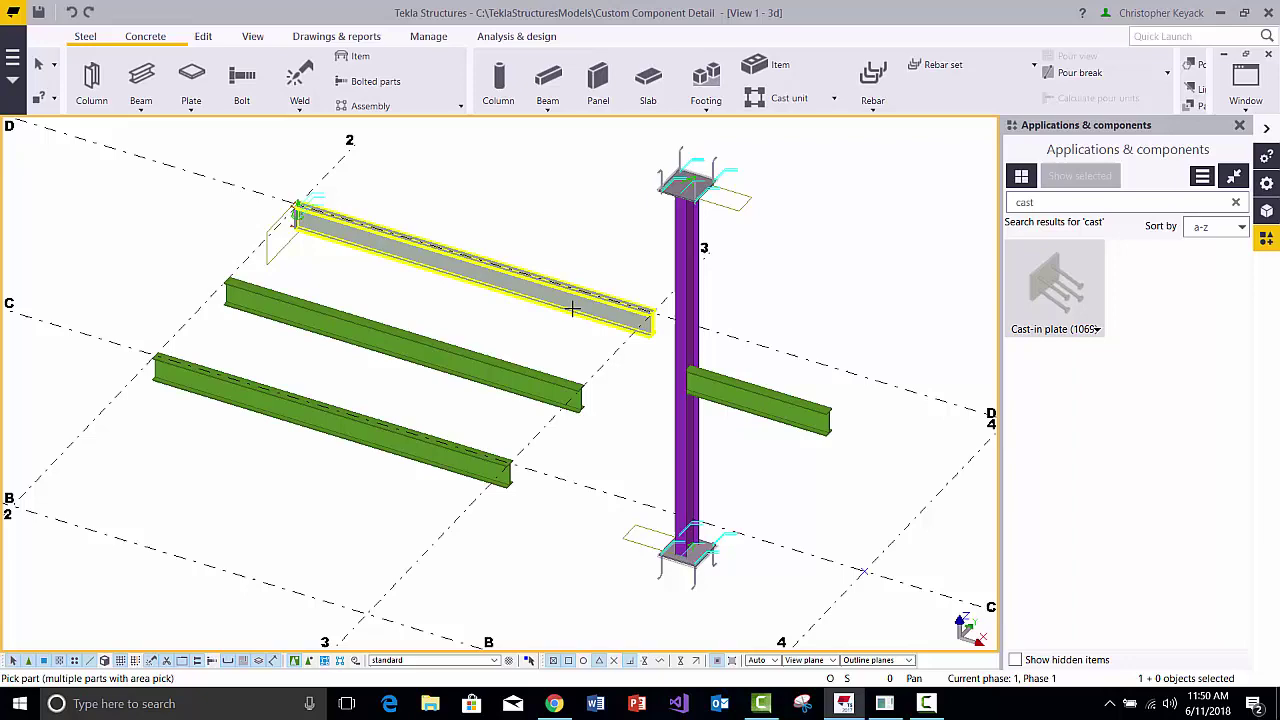
click(644, 312)
right_click(593, 221)
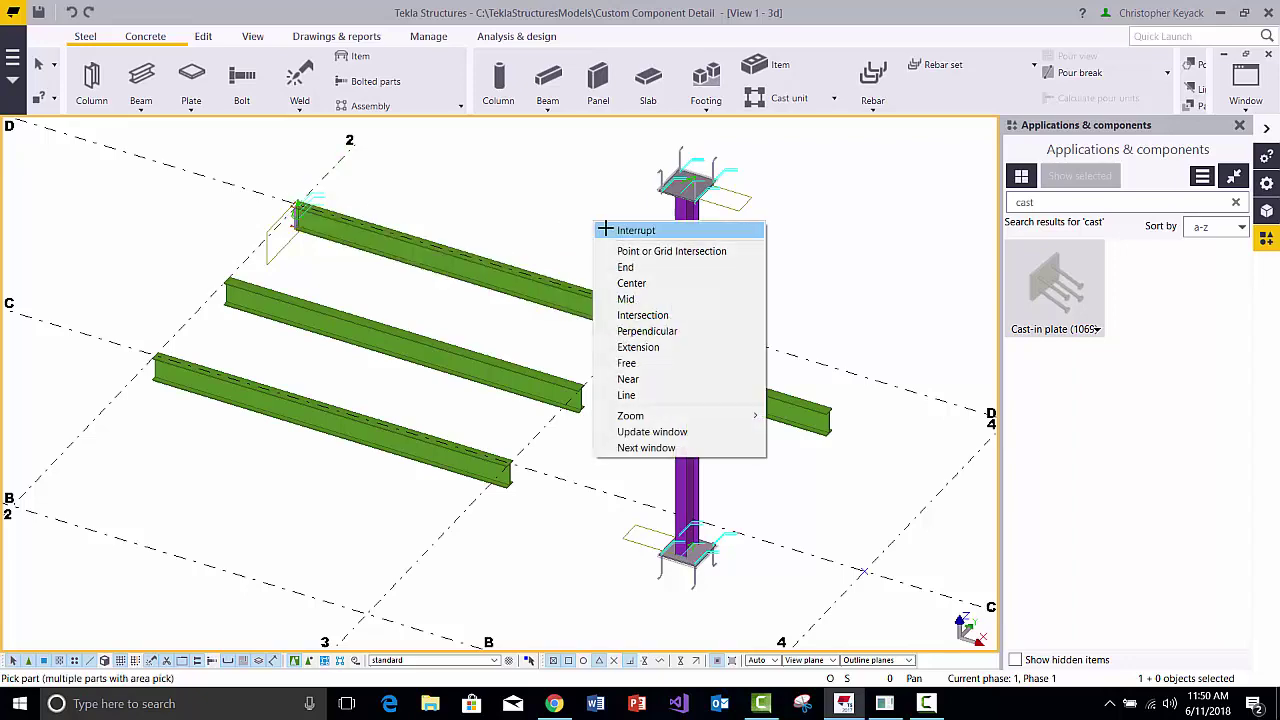
click(622, 229)
Zoom and pan to inspect the cast-in plates, then clear the catalog search
scroll(620, 310, up, 3)
scroll(620, 310, up, 3)
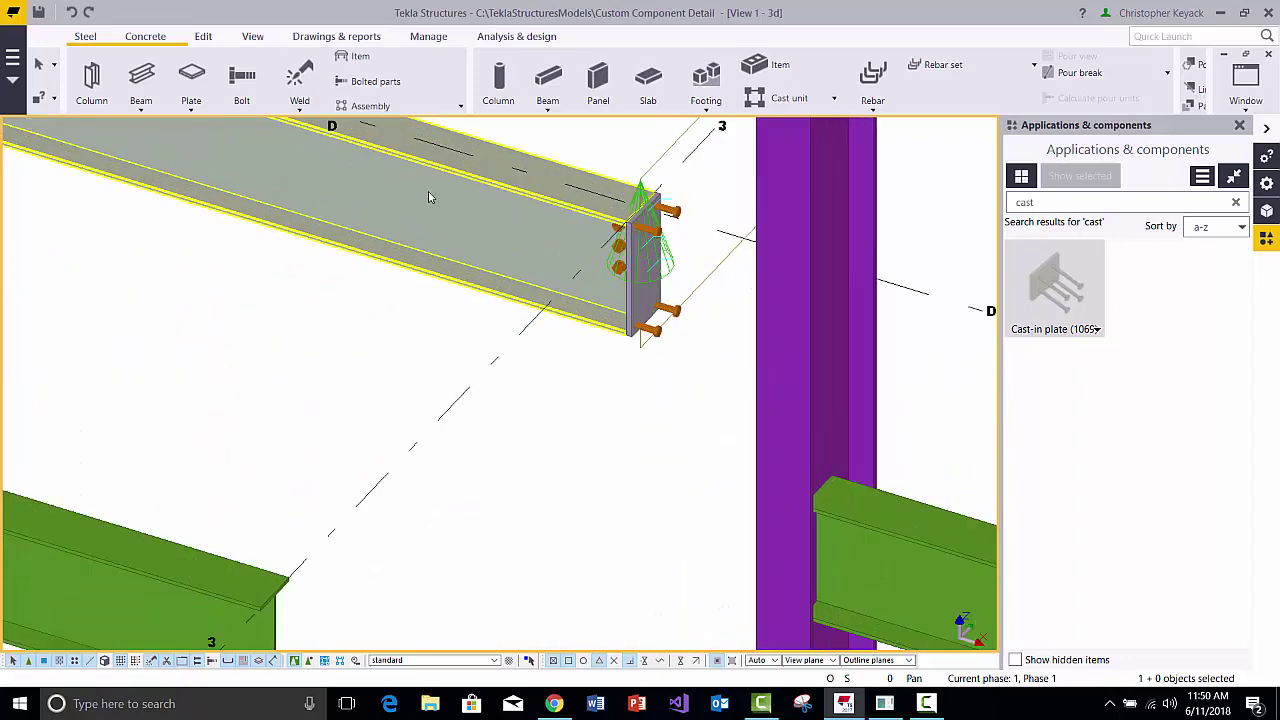
middle_drag(429, 197, 486, 283)
scroll(600, 343, down, 2)
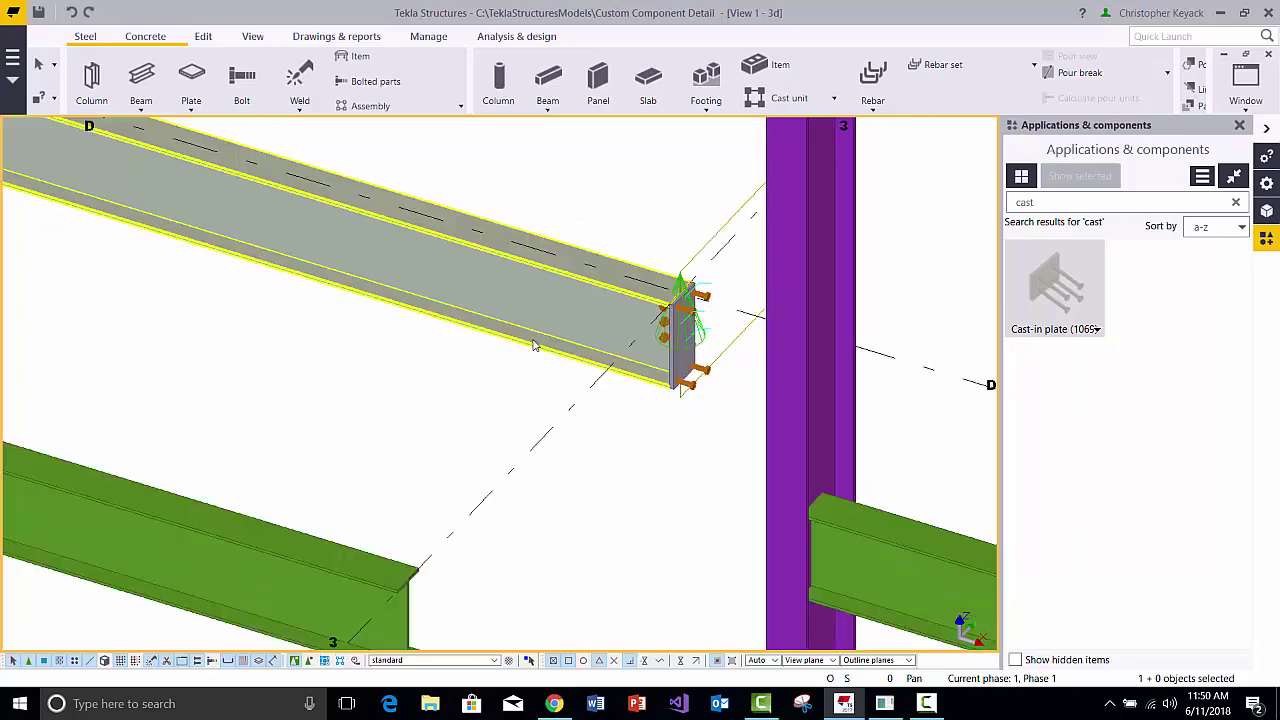
scroll(246, 291, down, 3)
middle_drag(414, 383, 270, 352)
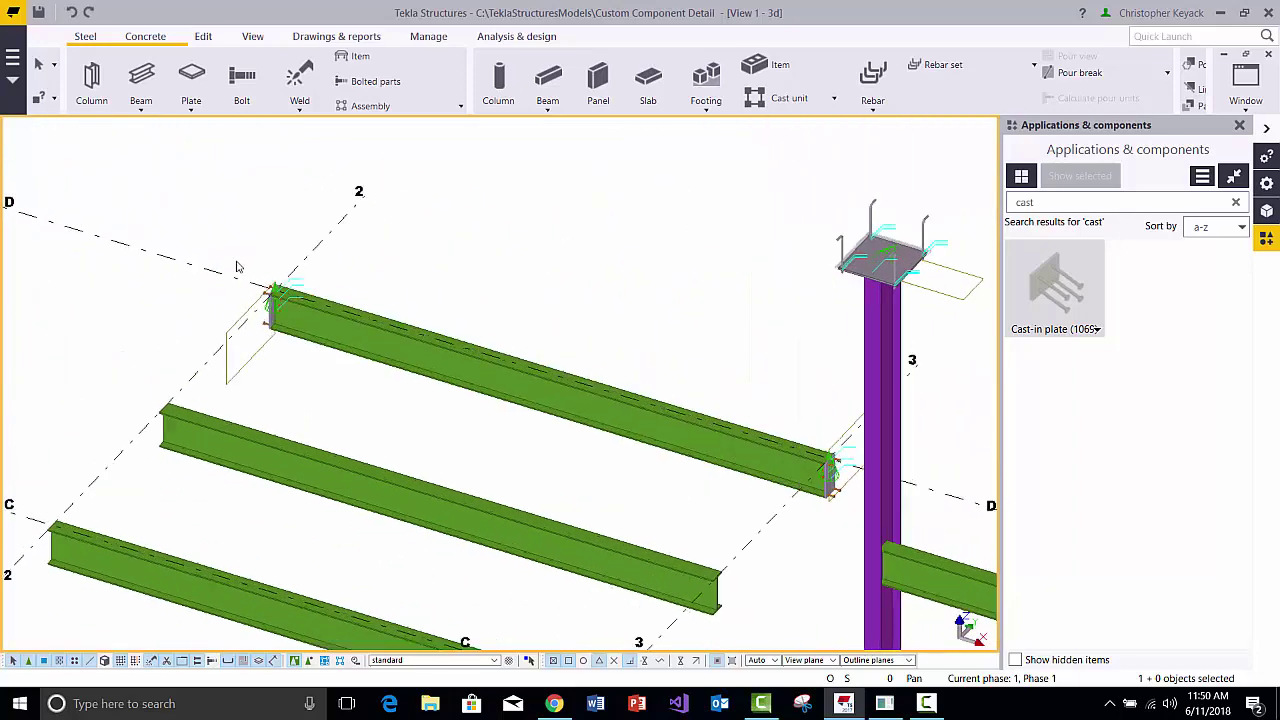
scroll(272, 353, up, 4)
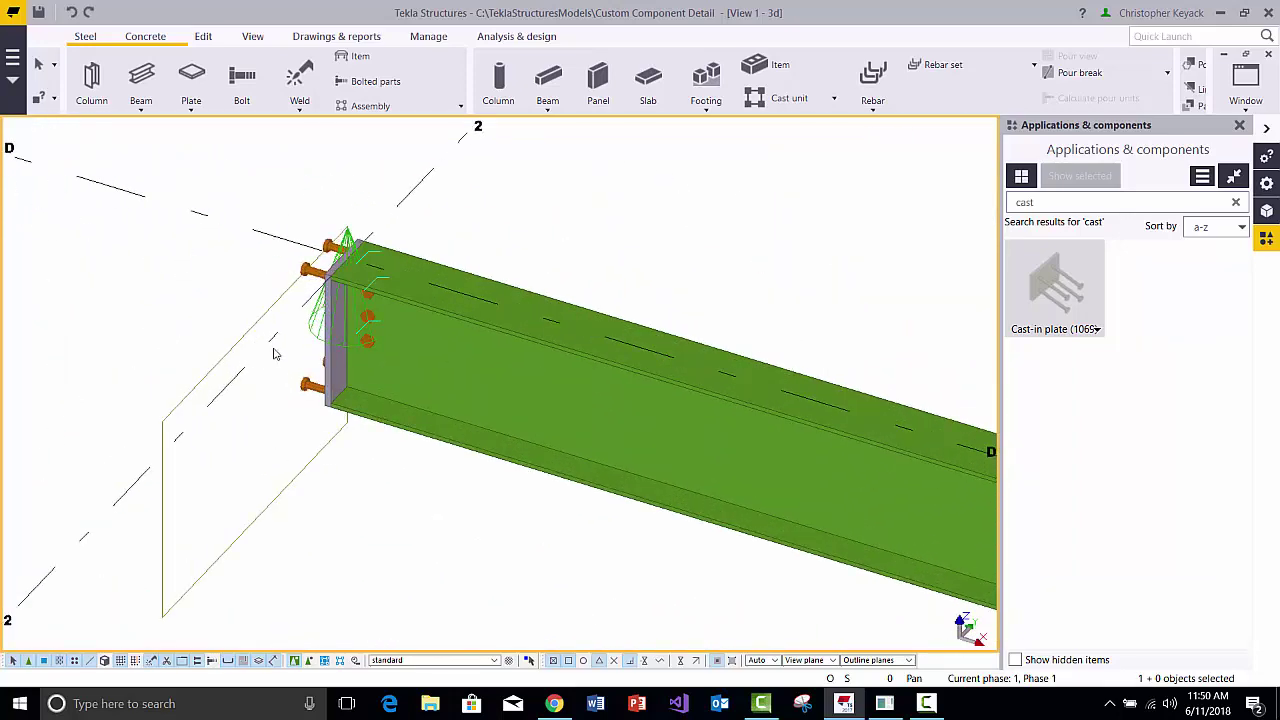
scroll(274, 353, down, 4)
scroll(420, 463, down, 2)
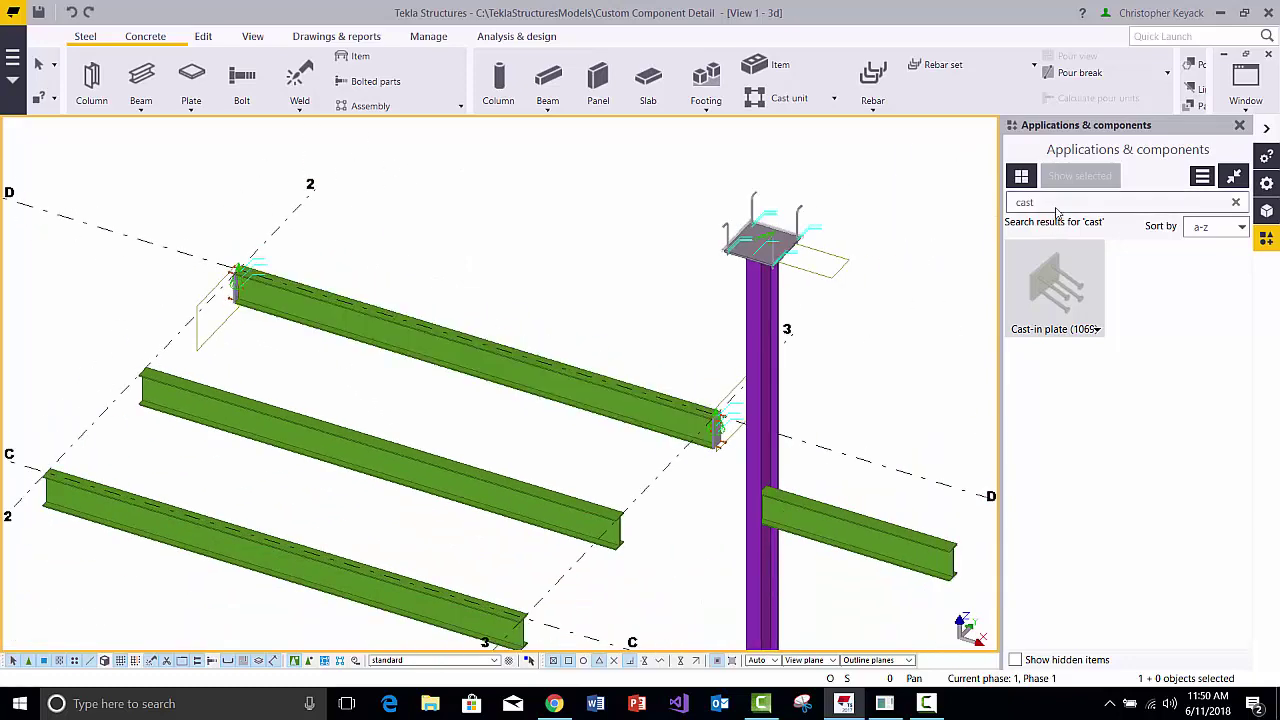
click(1235, 202)
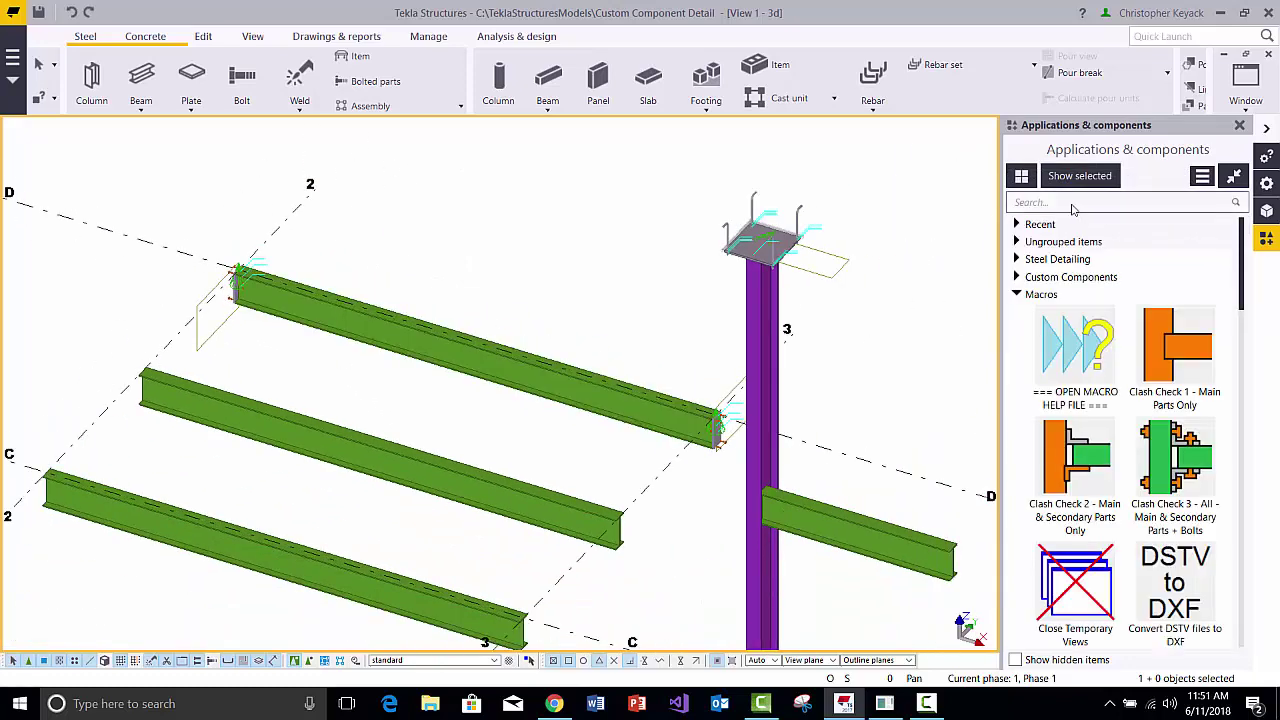
Search 'jois' and place Joist bearing plate (1067) at both ends of the middle beam
text(joist)
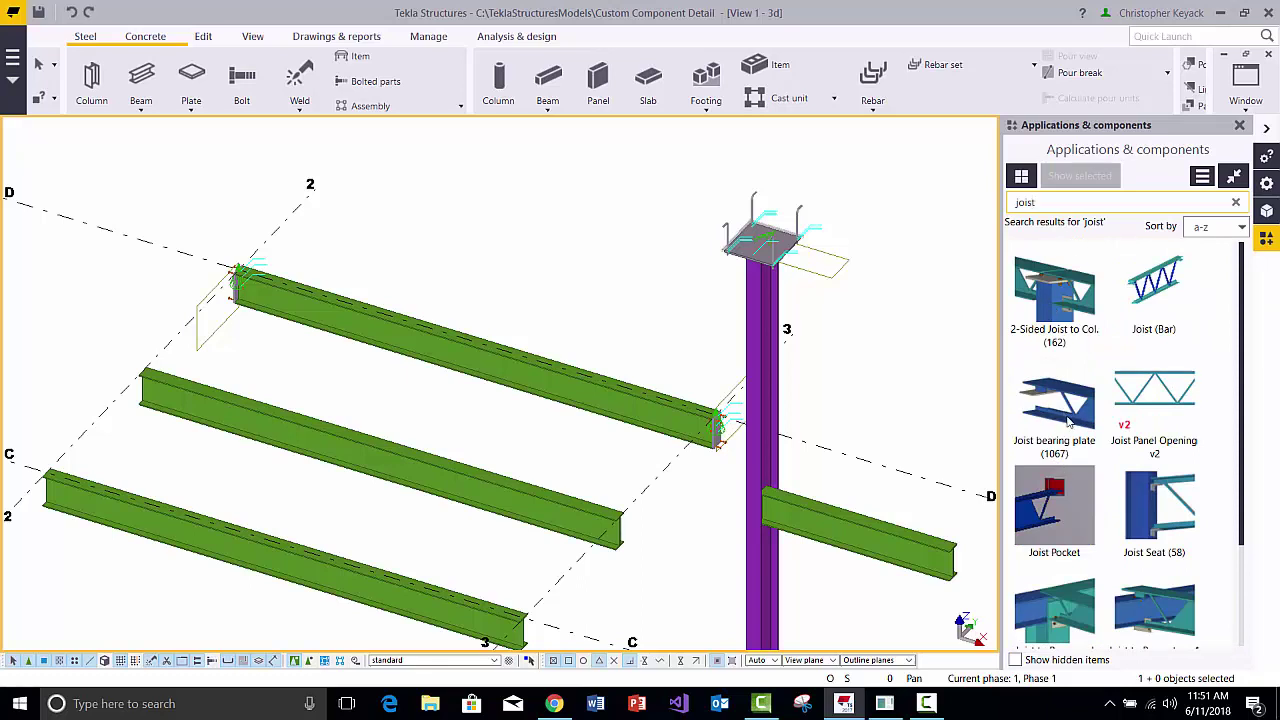
click(1067, 420)
click(300, 432)
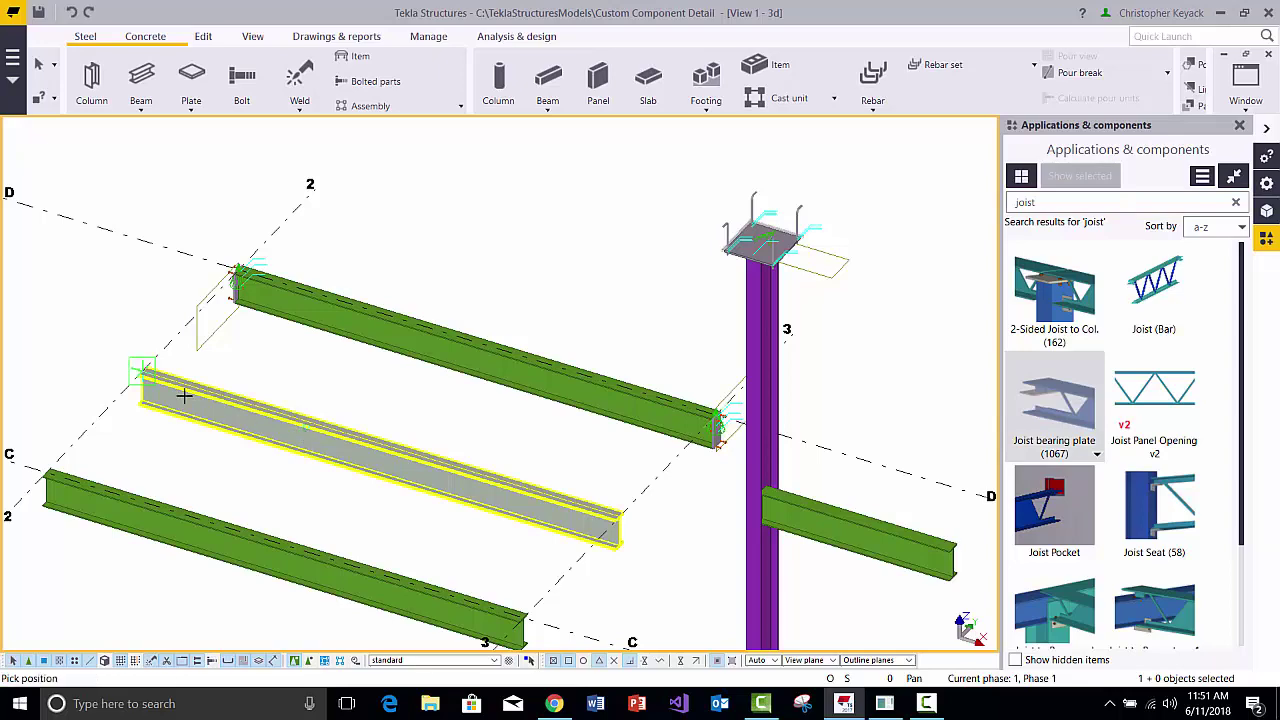
click(178, 393)
click(560, 505)
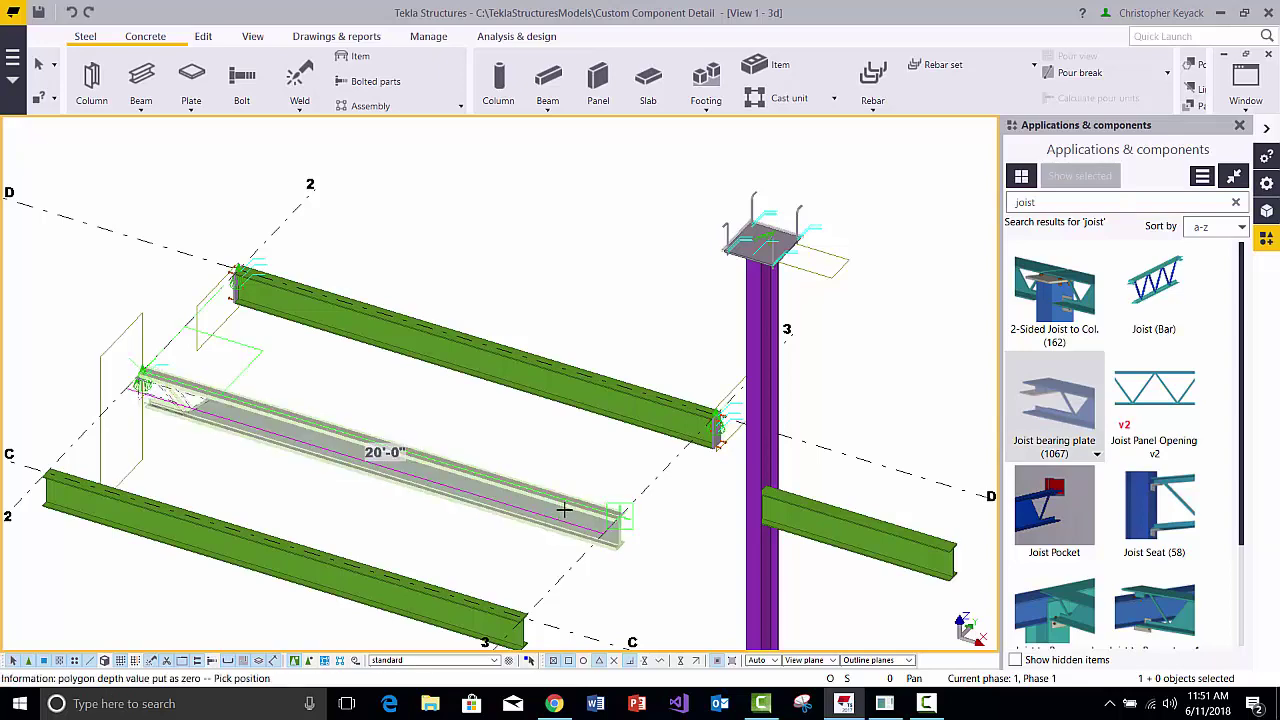
right_click(537, 426)
click(555, 436)
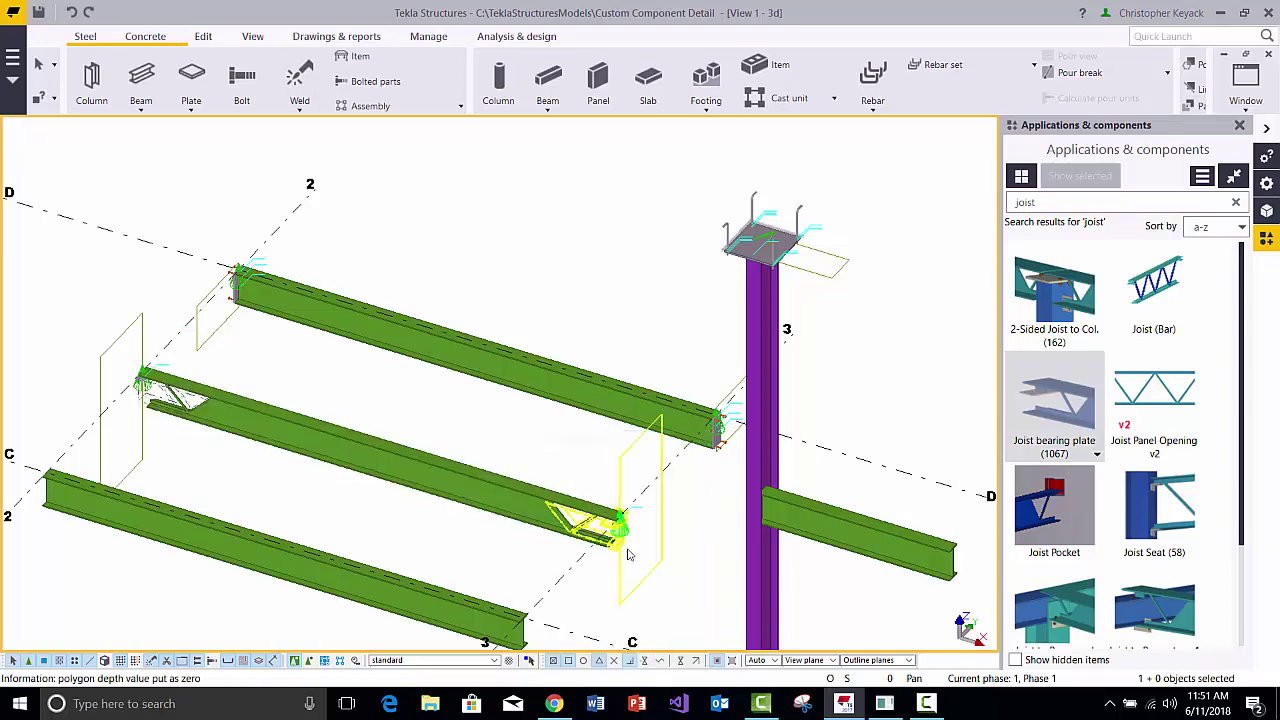
Zoom and pan to recentre the view on the joists
scroll(565, 500, up, 5)
scroll(565, 500, up, 3)
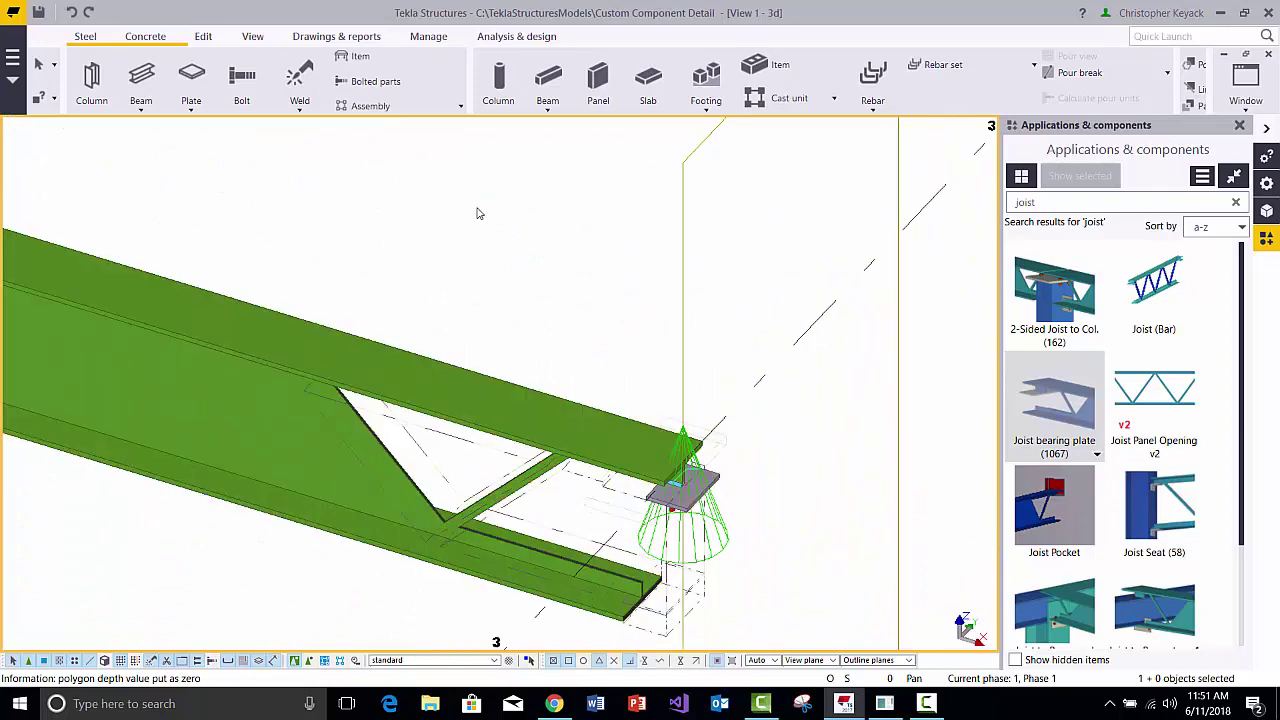
scroll(470, 214, down, 6)
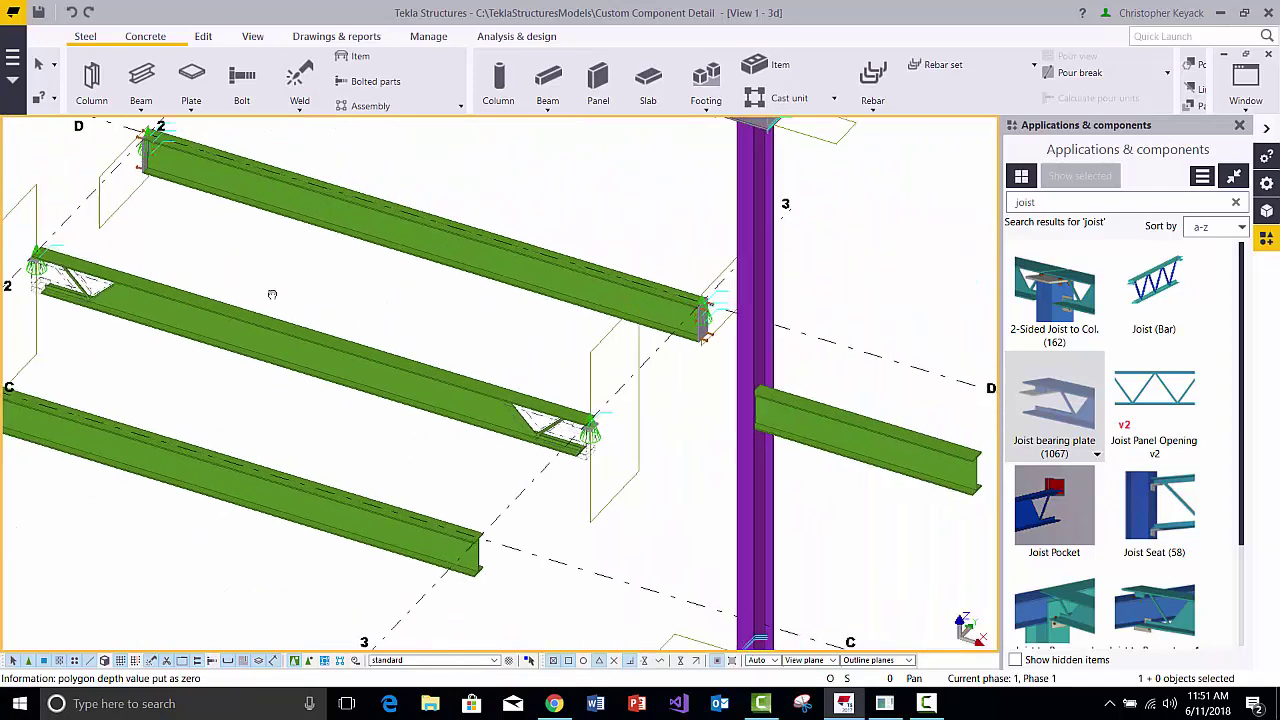
middle_drag(272, 294, 309, 320)
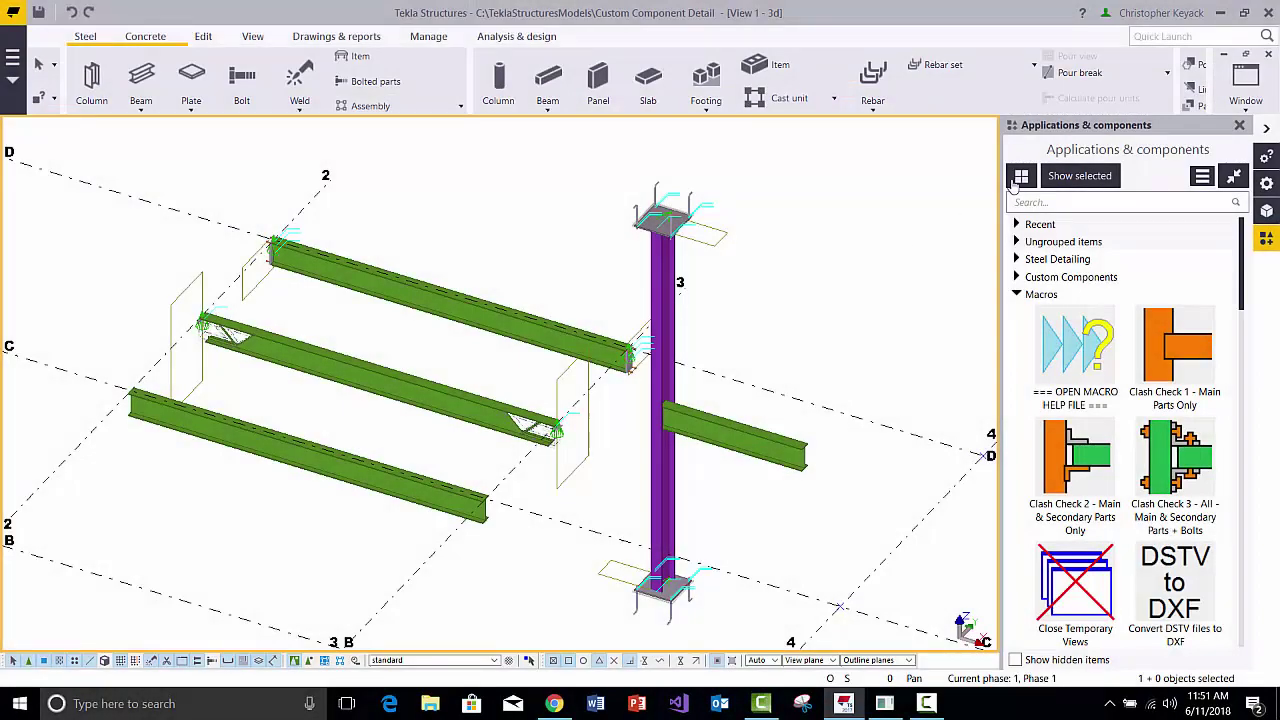
Search 1003 and place the first Stiffeners (1003) detail on the upper beam with Near snap
click(1054, 203)
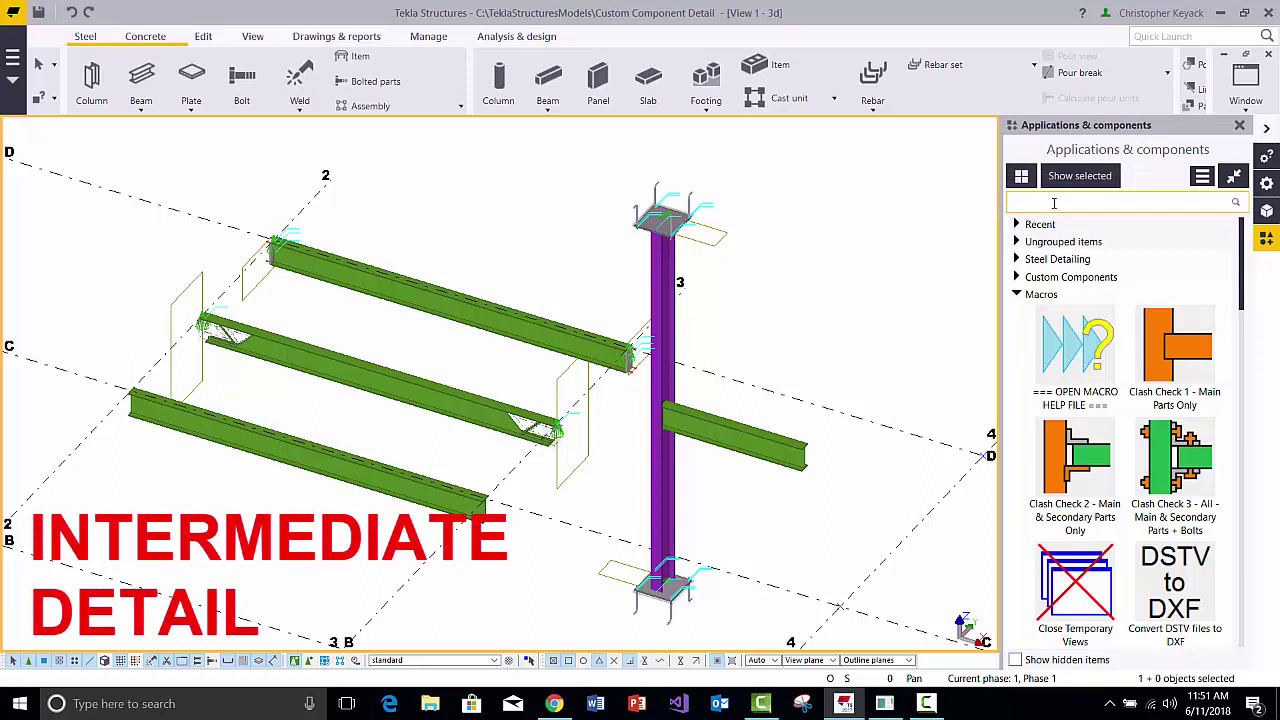
text(1003)
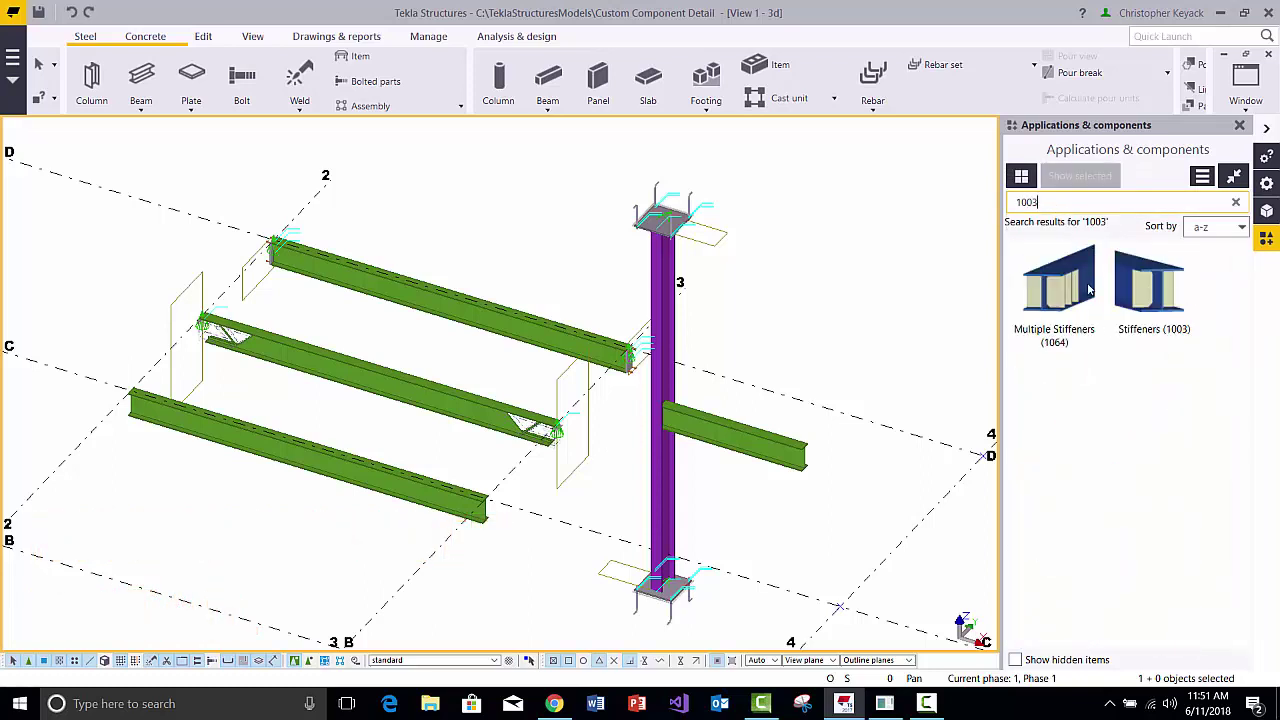
click(1140, 290)
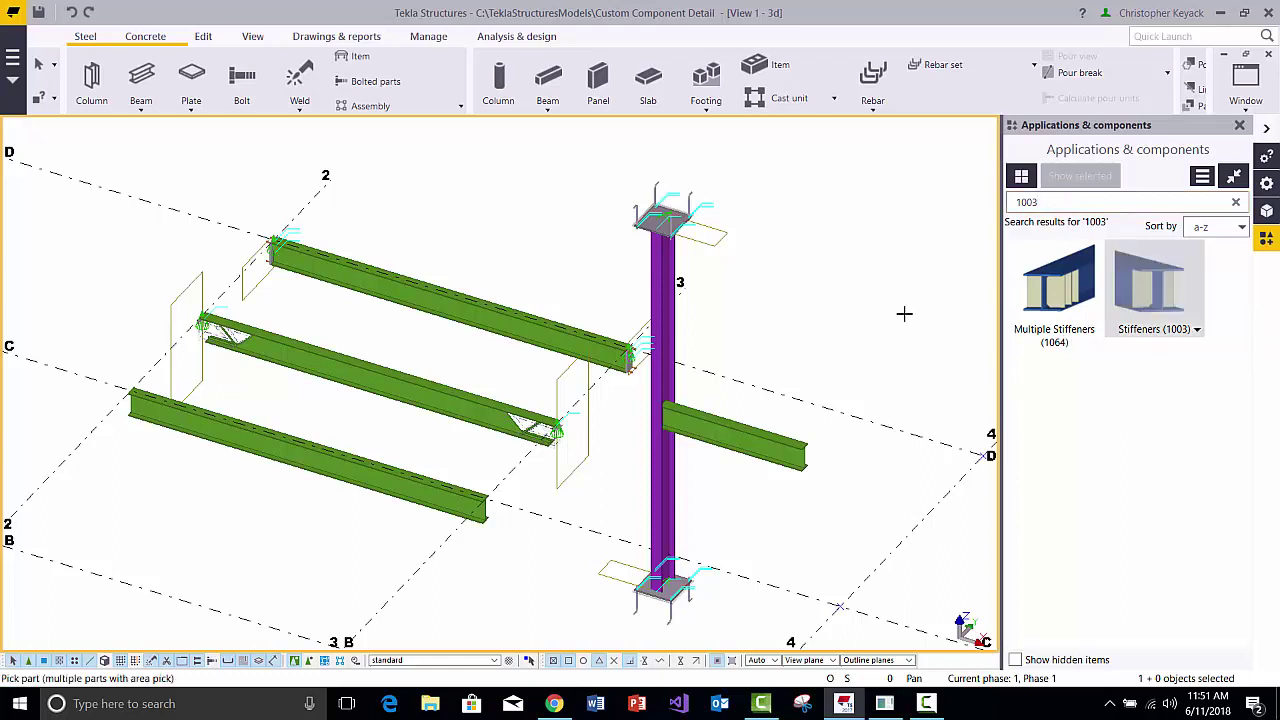
click(425, 292)
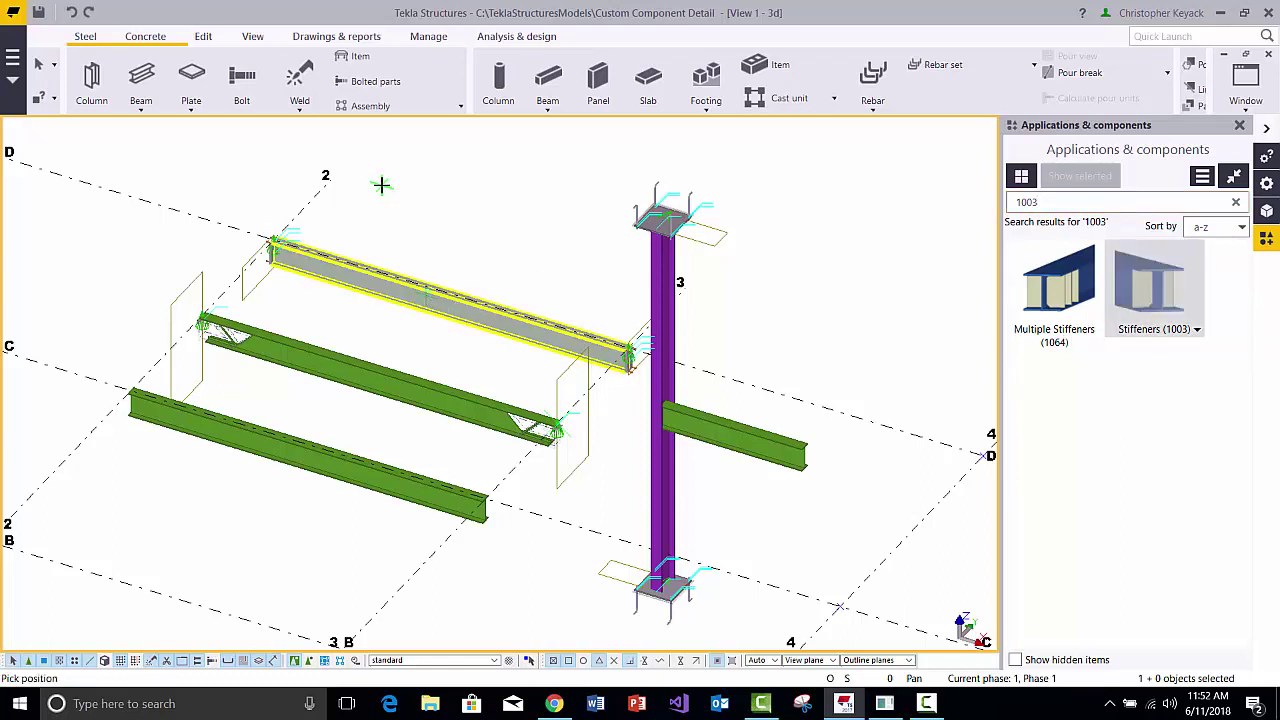
right_click(390, 186)
click(420, 341)
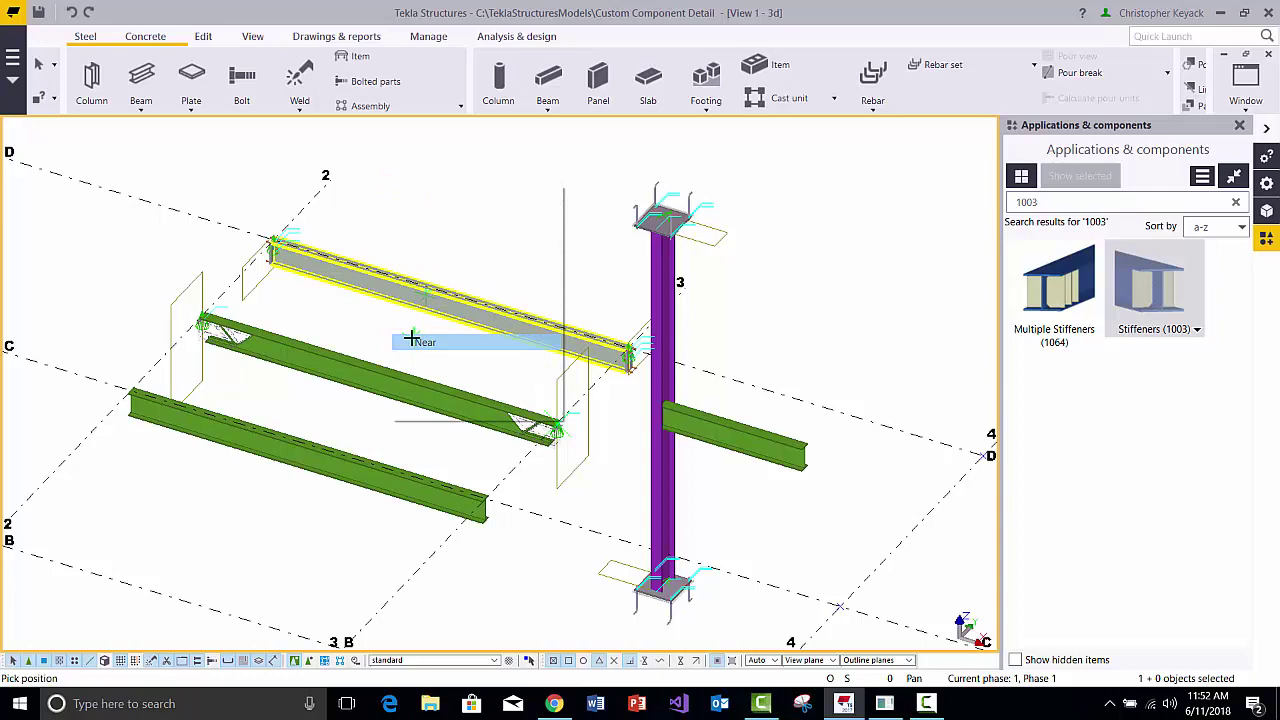
scroll(301, 250, up, 5)
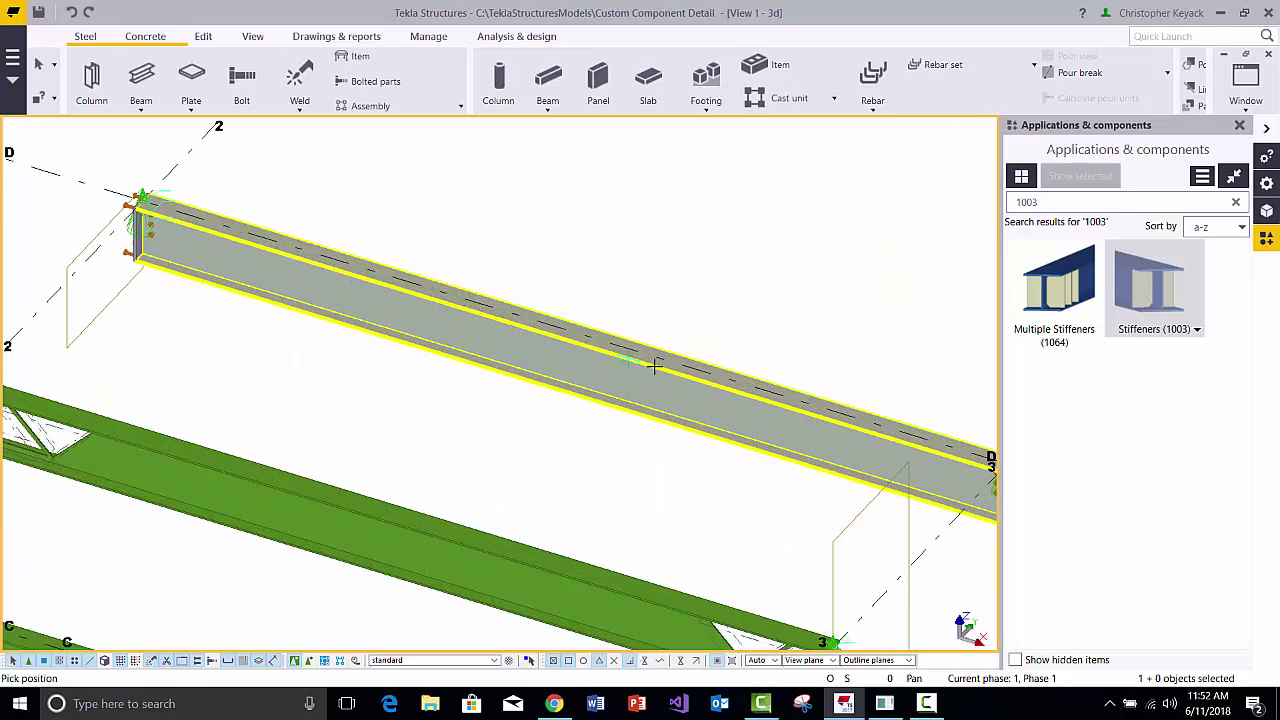
click(339, 250)
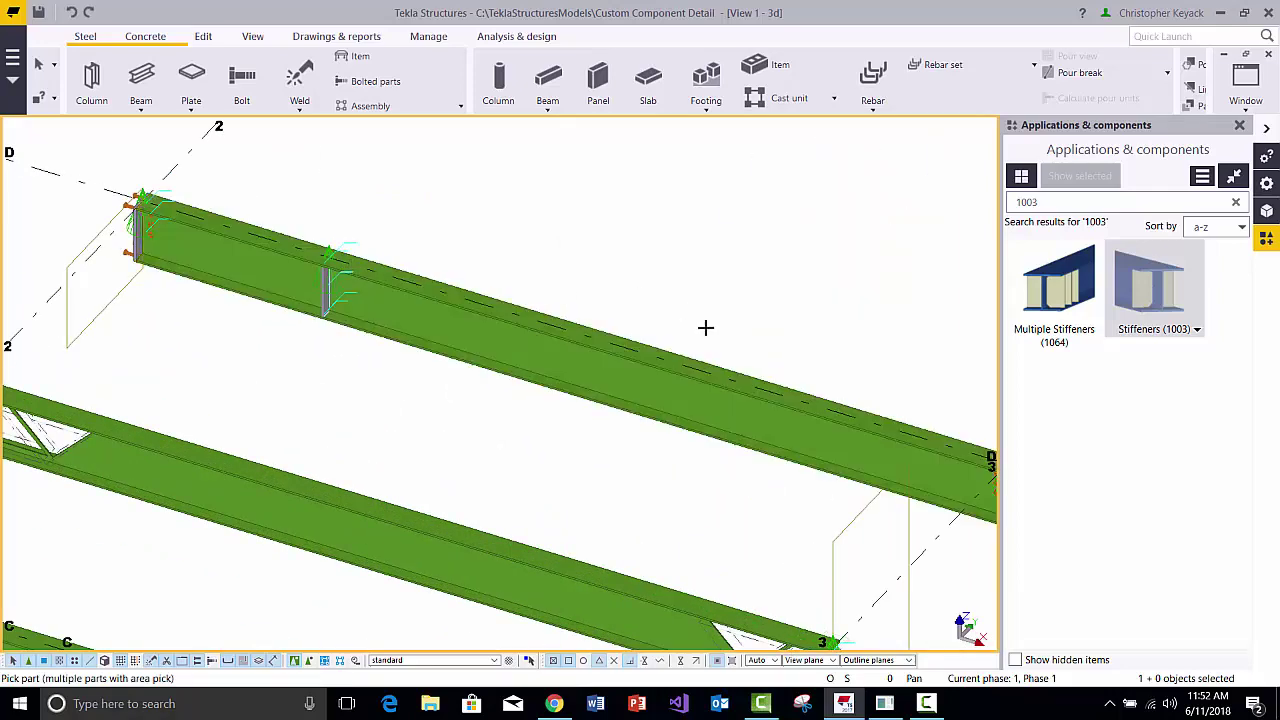
Add a second stiffener near the beam's right end, then end the command
middle_drag(706, 326, 568, 344)
click(578, 340)
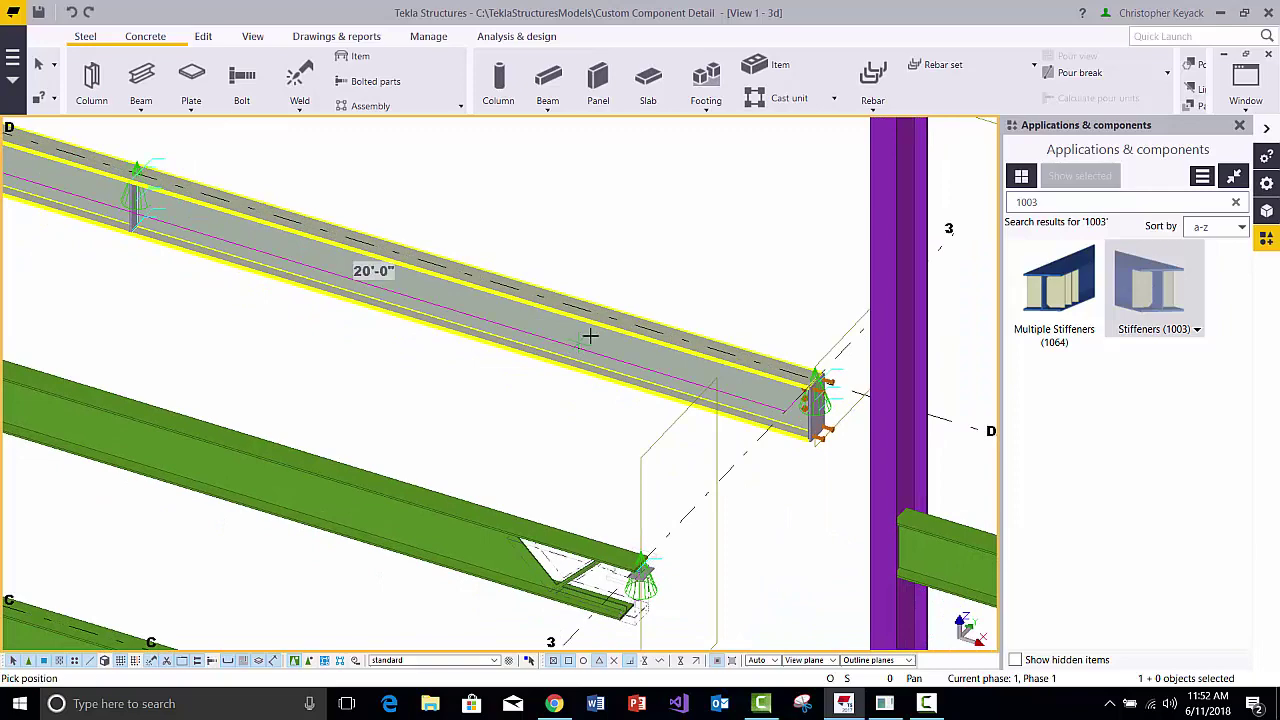
right_click(698, 248)
click(736, 407)
click(694, 336)
right_click(578, 180)
click(605, 189)
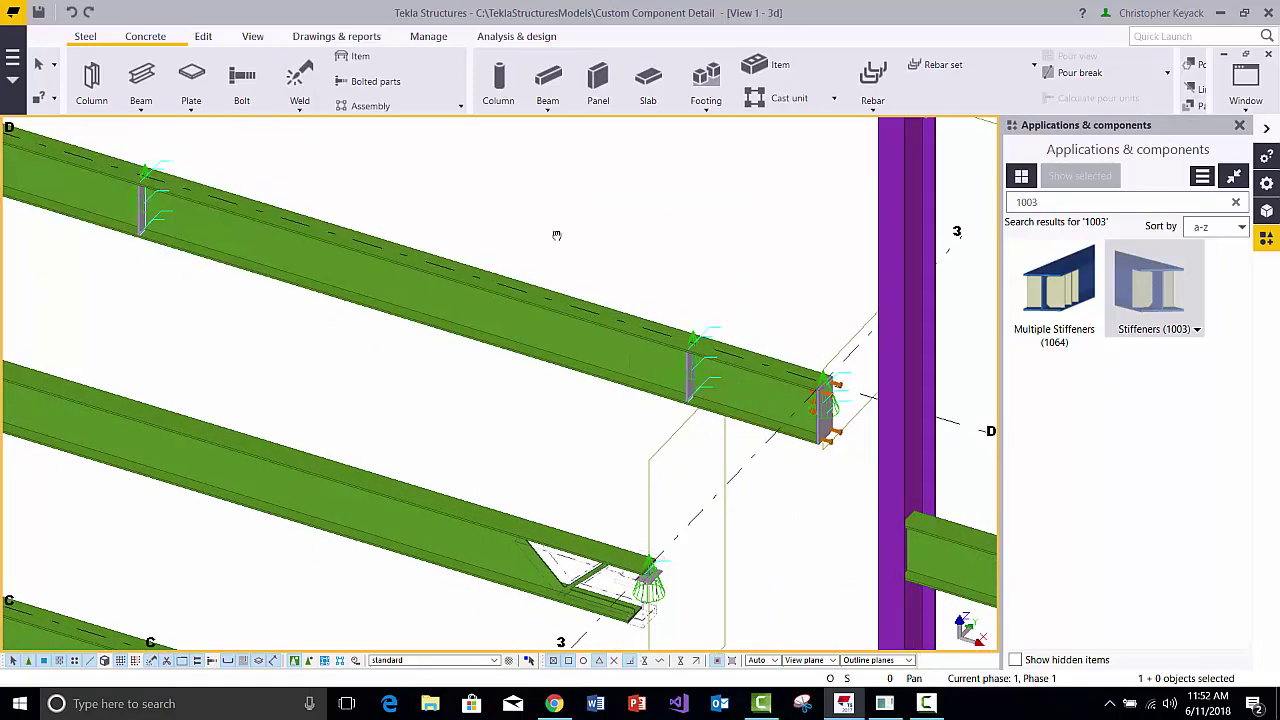
Inspect both stiffeners and check the upper beam's 20'-0" length
middle_drag(554, 234, 646, 271)
click(783, 378)
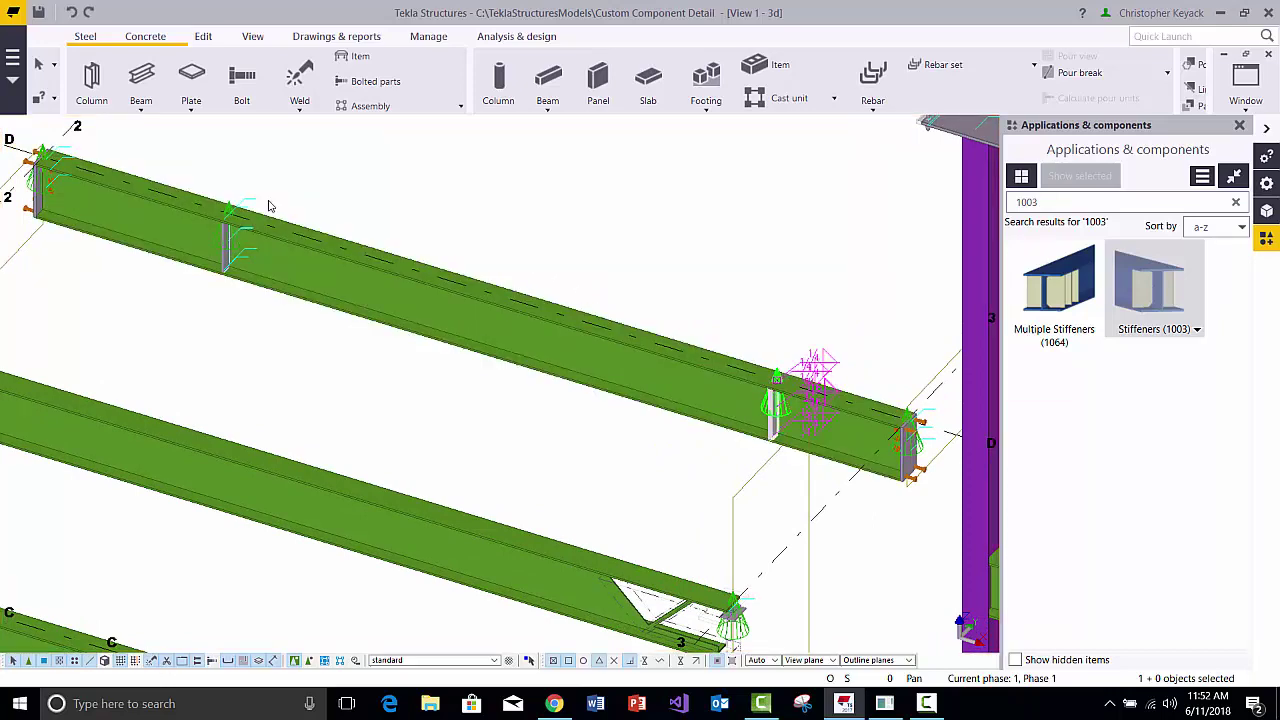
click(234, 218)
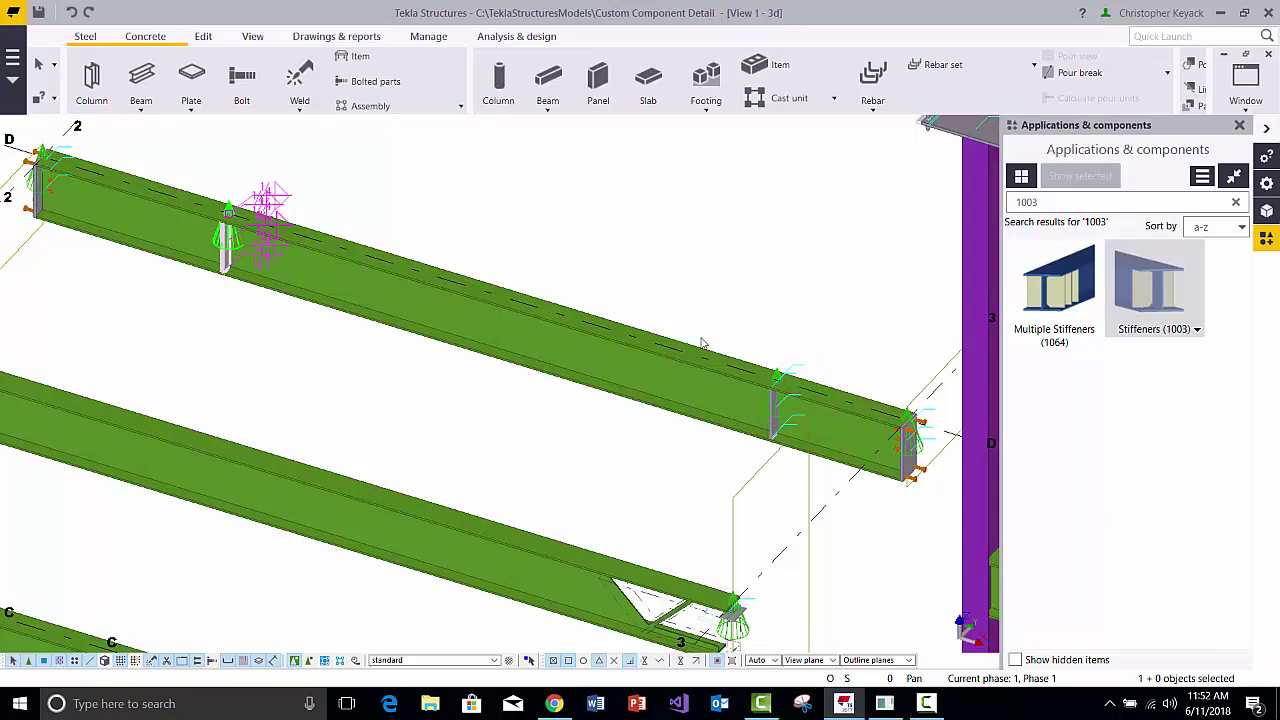
click(738, 277)
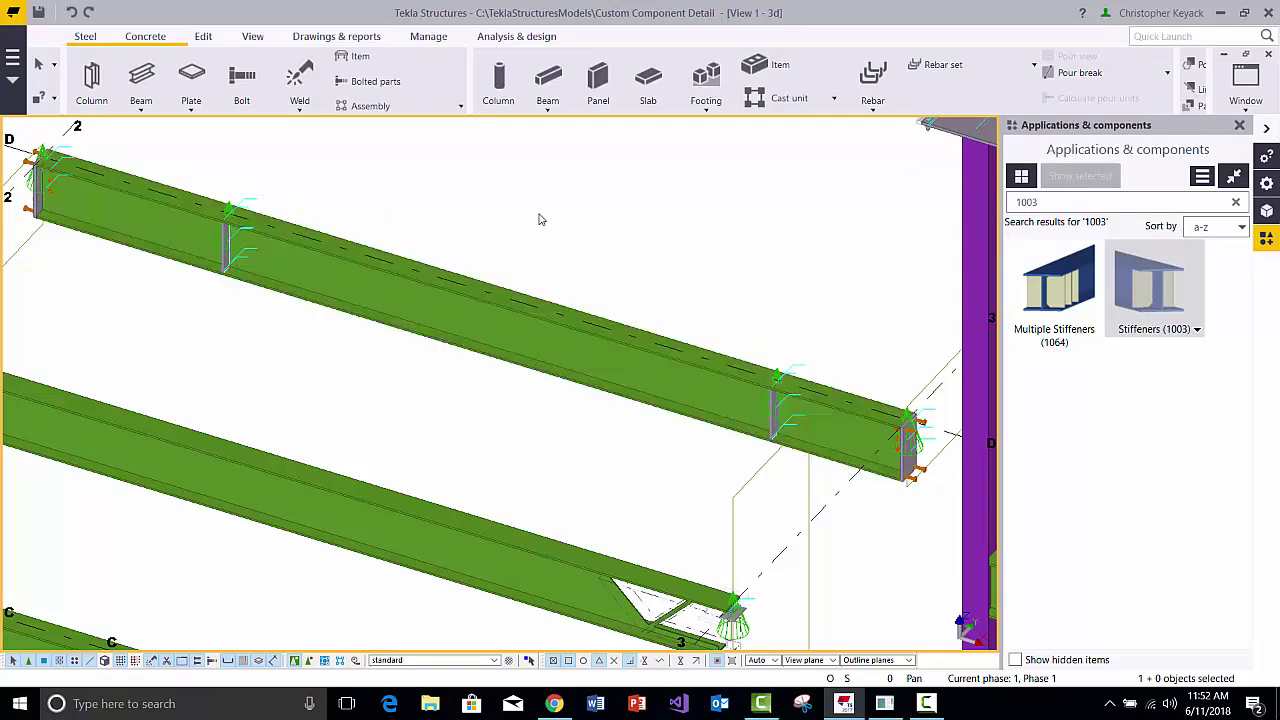
scroll(204, 191, up, 2)
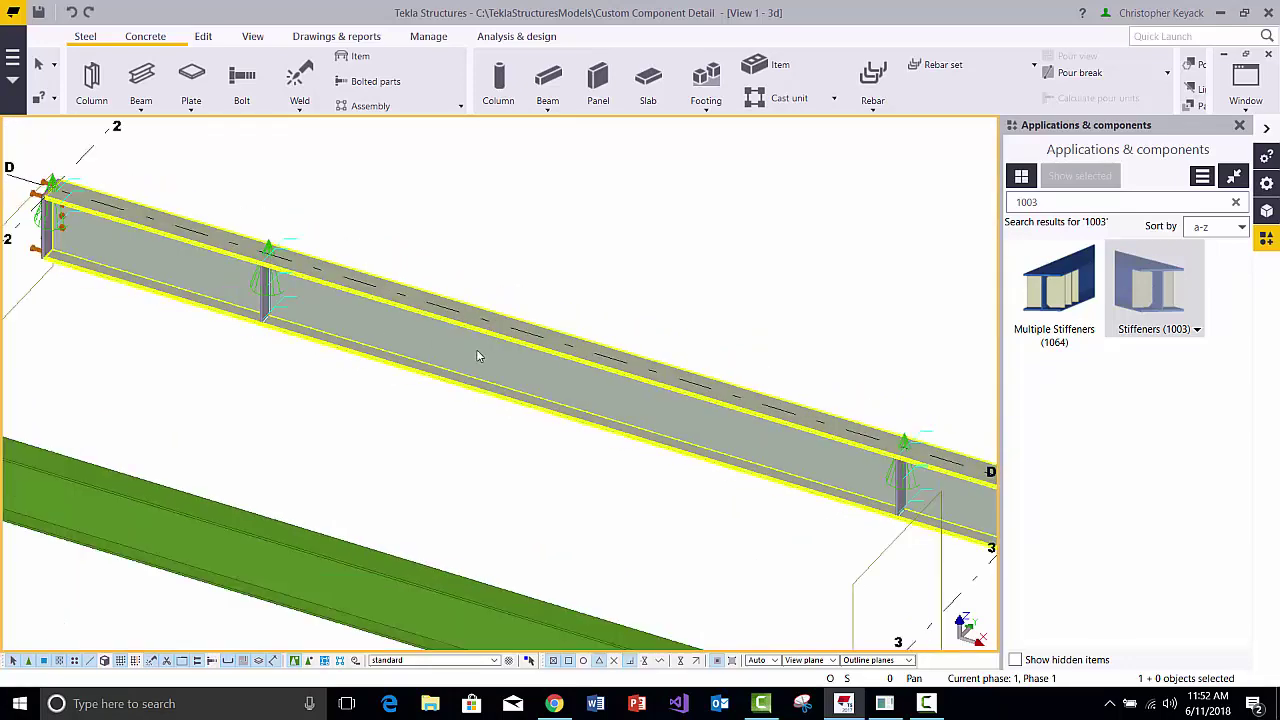
scroll(477, 355, down, 2)
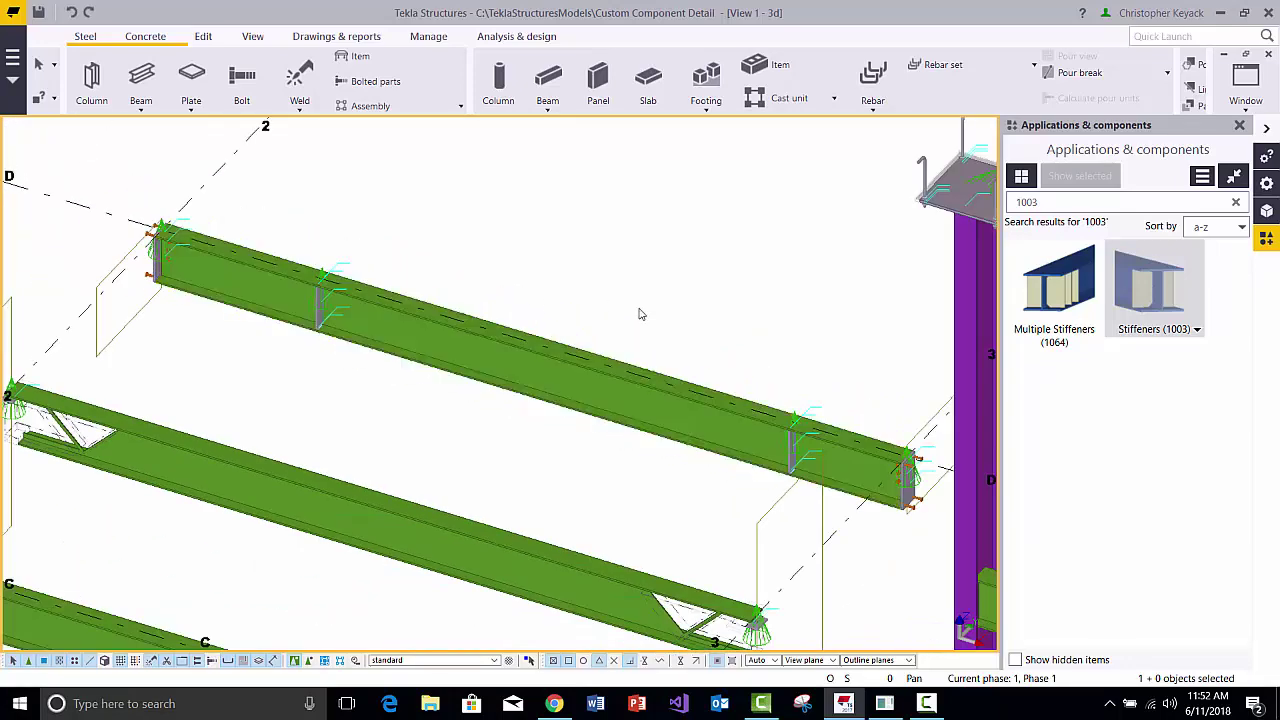
click(513, 358)
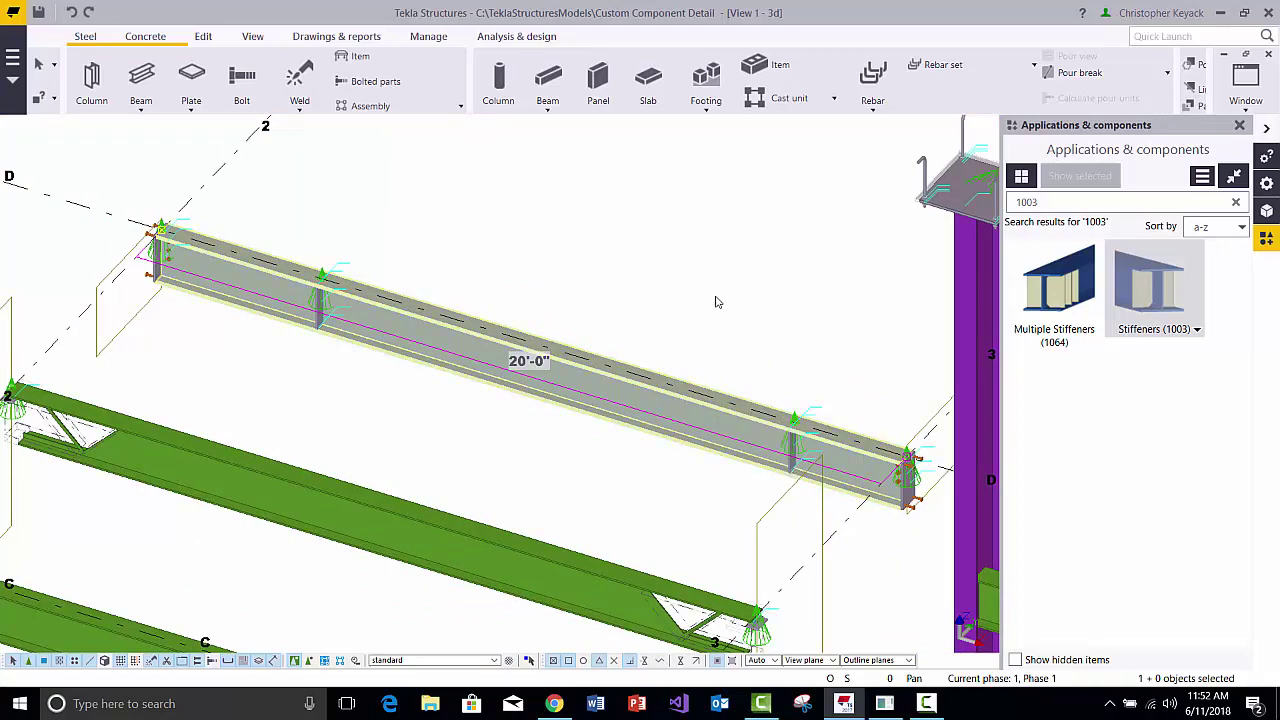
click(598, 272)
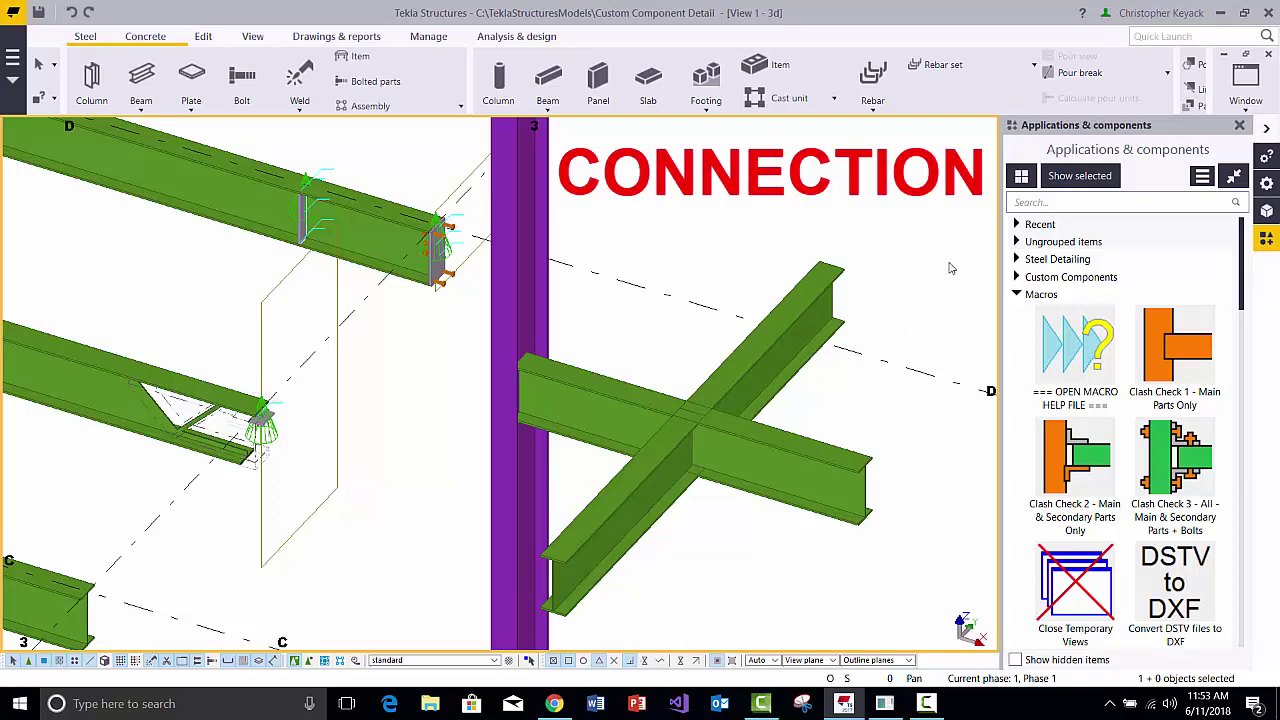
Search 186 and join the horizontal beam to the purple column as main part
click(1037, 204)
text(186)
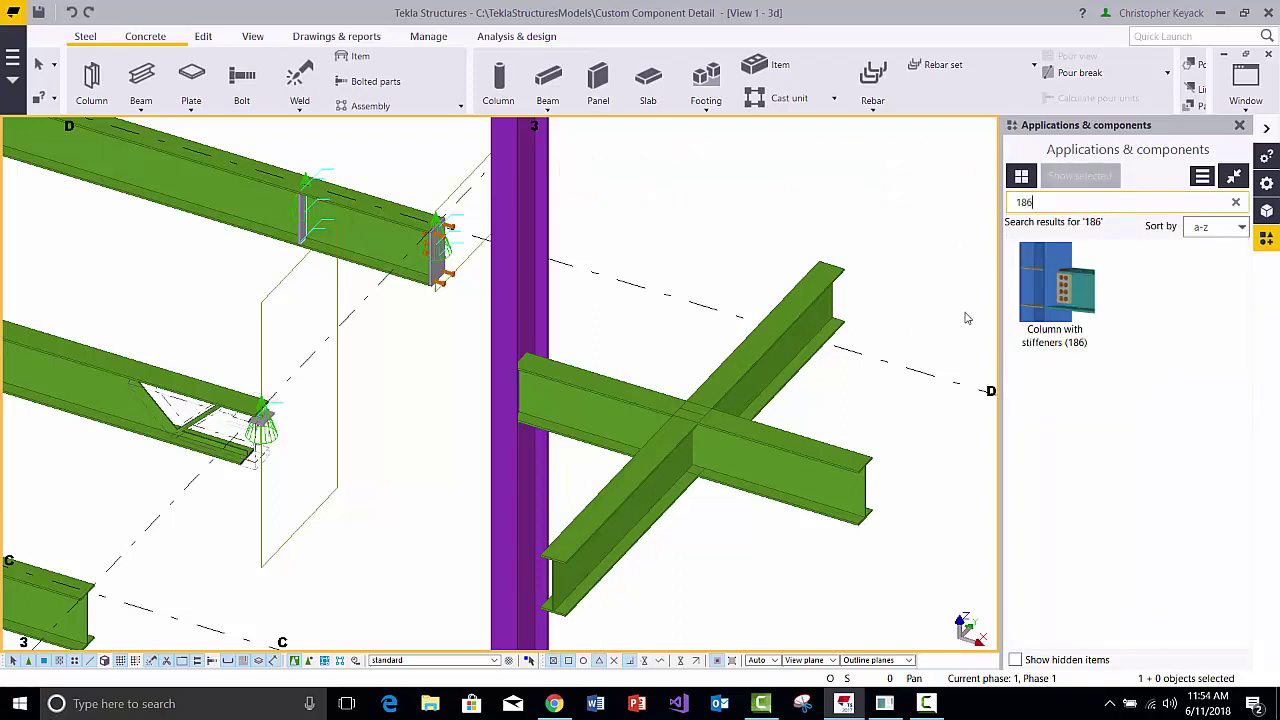
click(1030, 300)
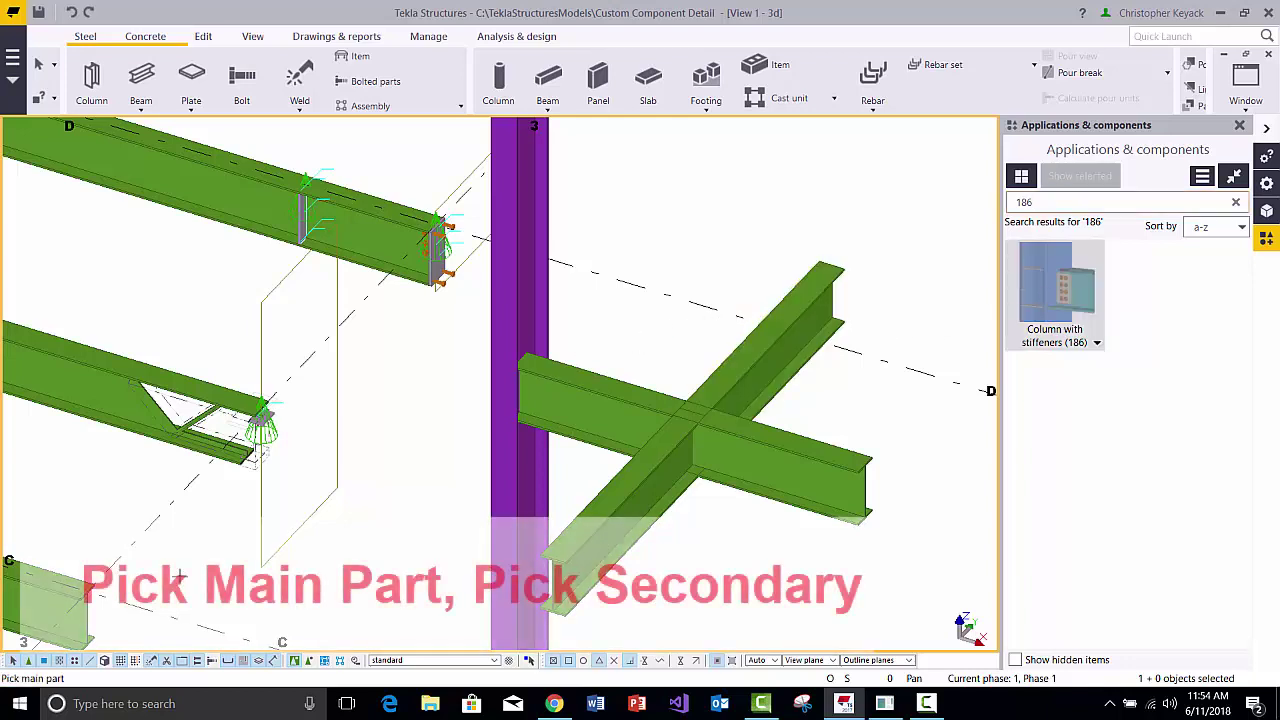
click(501, 316)
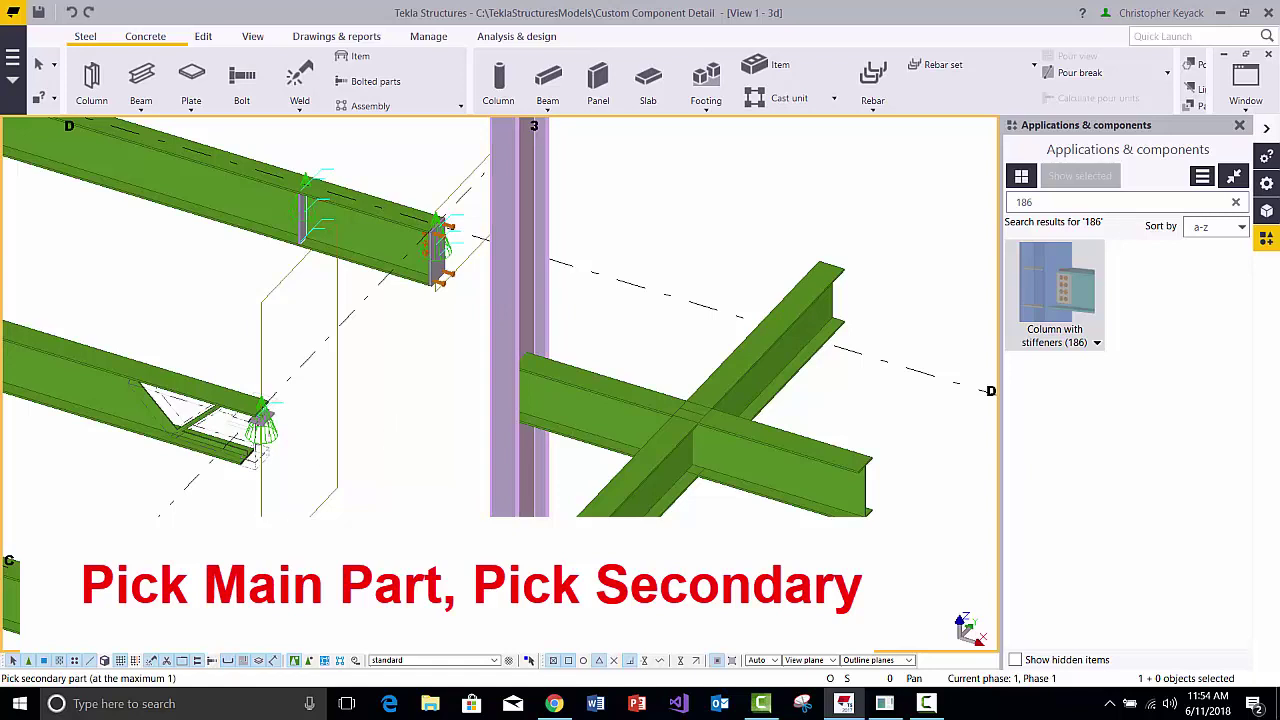
click(557, 400)
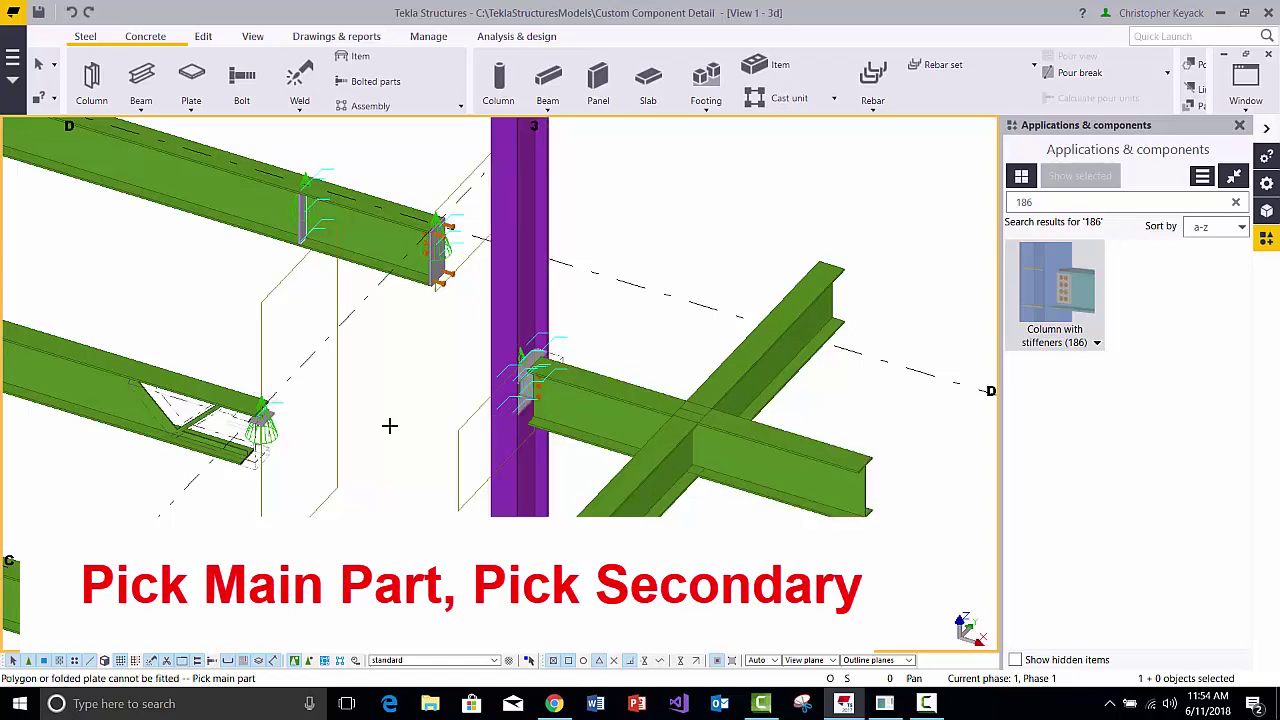
right_click(408, 360)
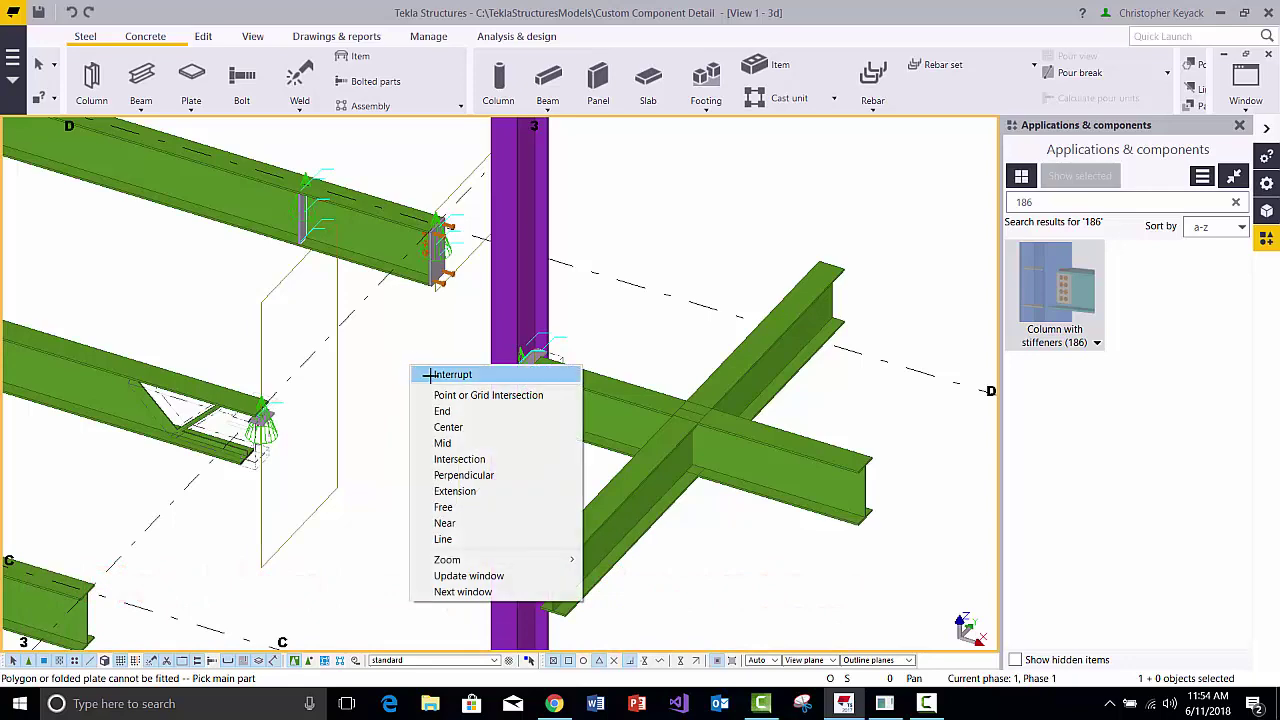
click(428, 369)
scroll(448, 357, up, 8)
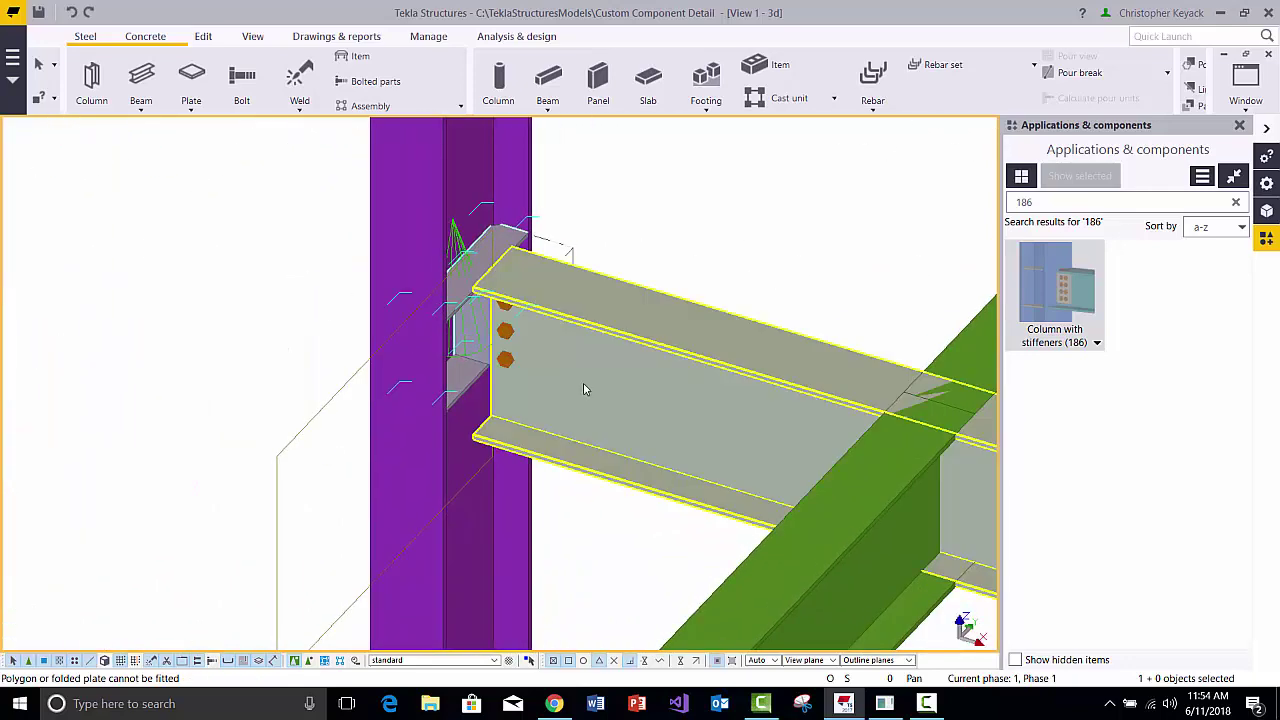
Change the connected beam's profile to W24X55 and close its properties
double_click(585, 390)
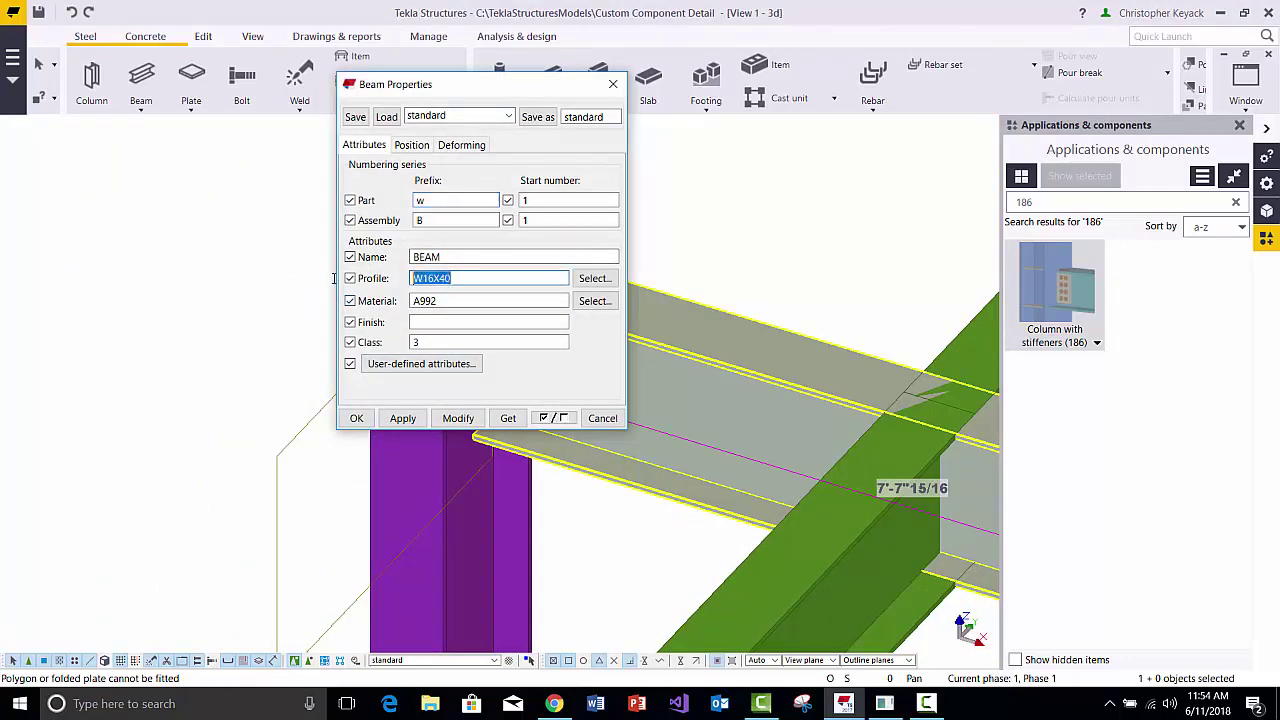
text(w24x55)
click(458, 418)
drag(446, 94, 117, 157)
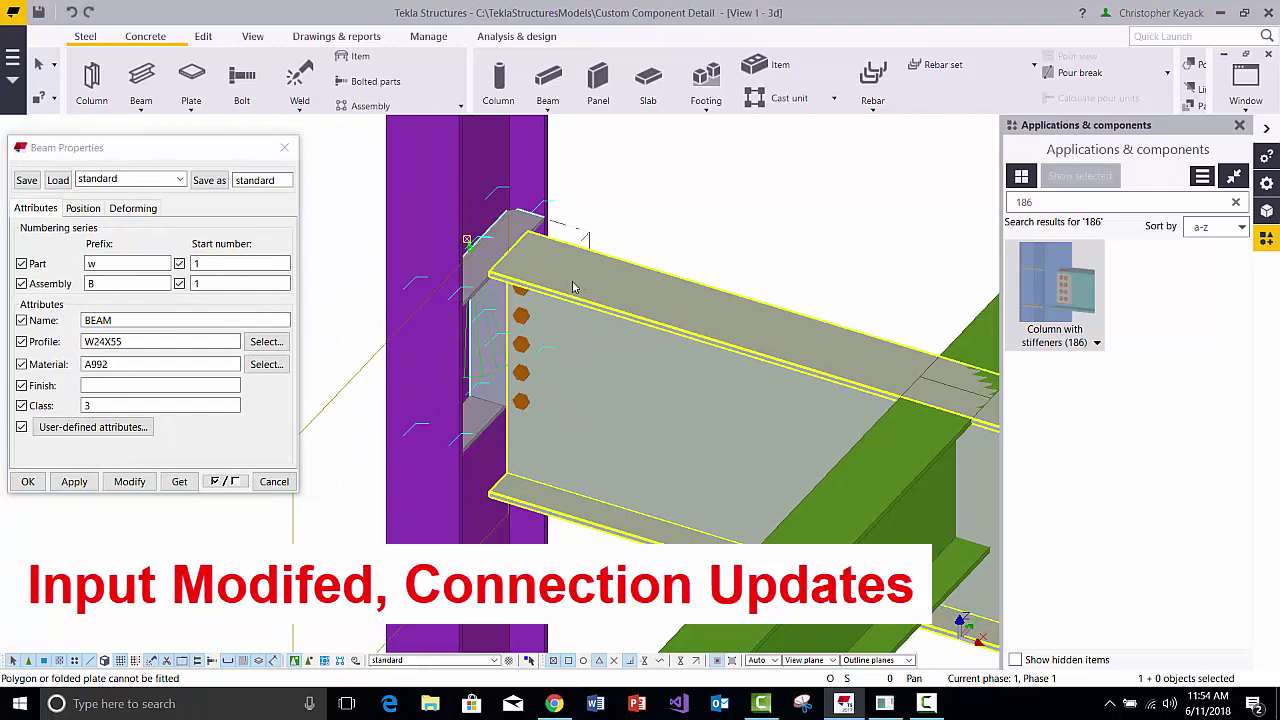
ctrl+middle_drag(573, 287, 309, 240)
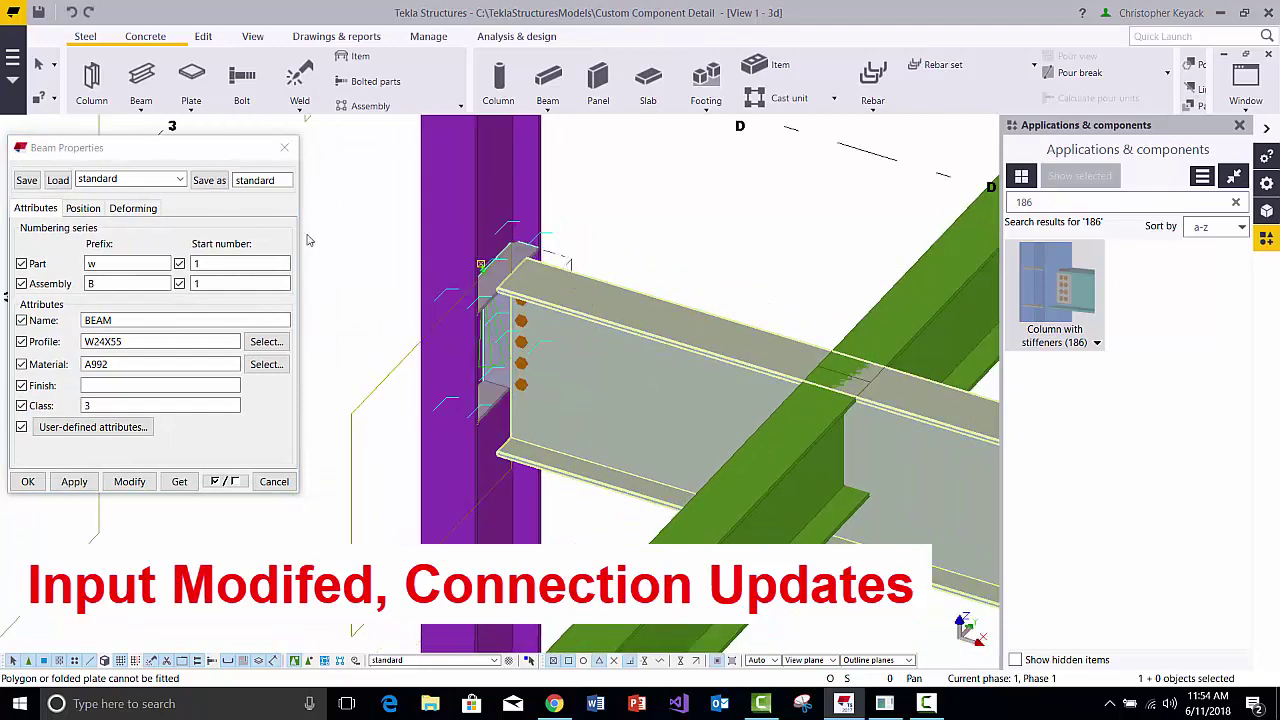
click(284, 147)
Orbit, pan and zoom to inspect the updated column connection
scroll(324, 257, down, 2)
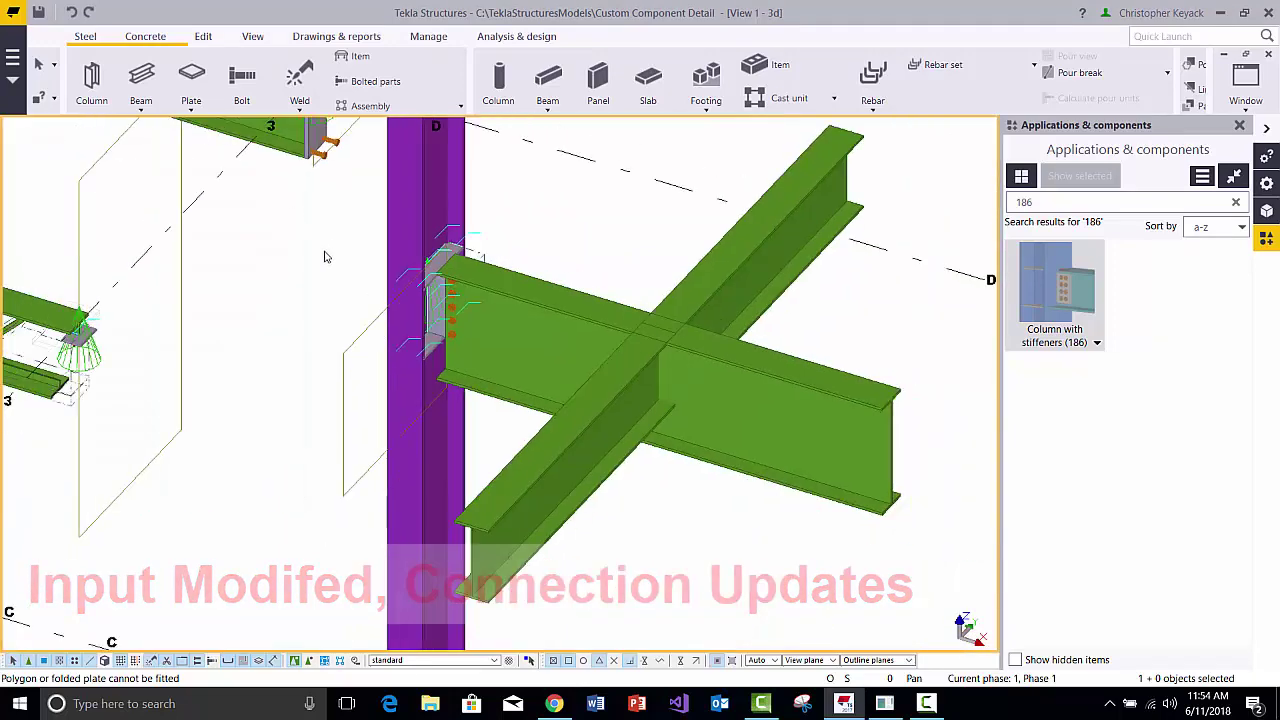
ctrl+middle_drag(324, 257, 336, 319)
click(384, 243)
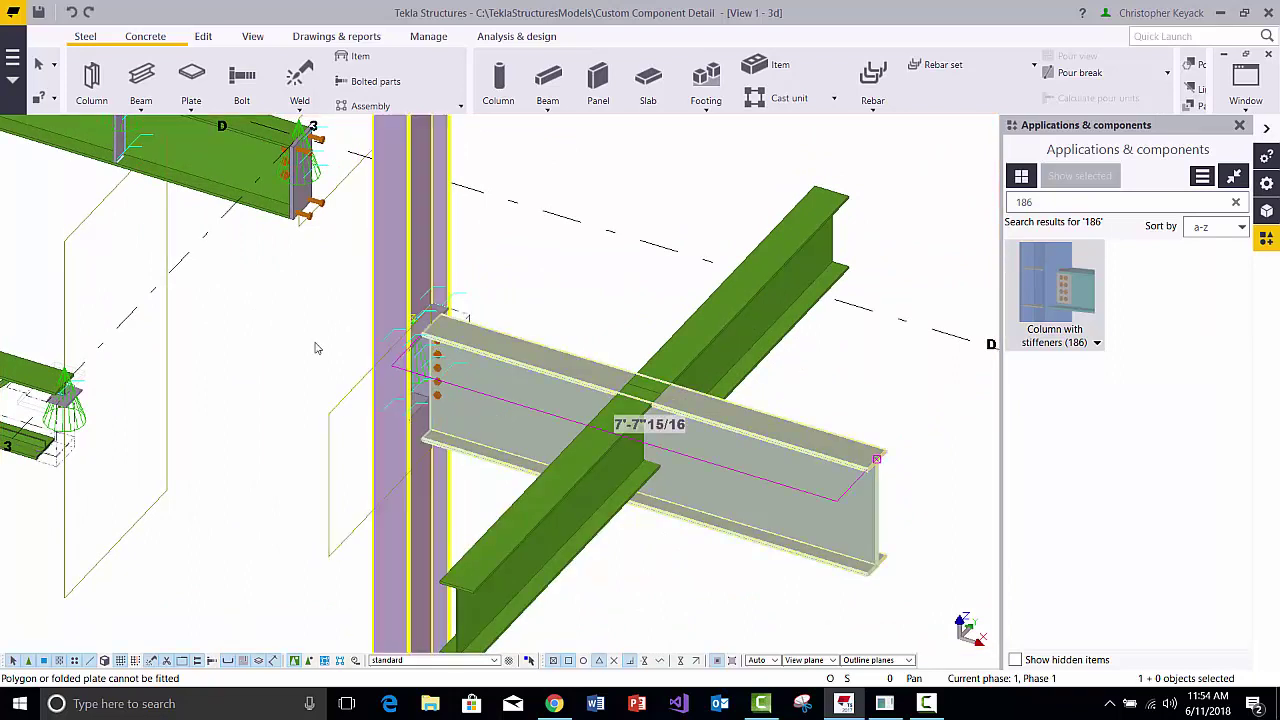
middle_drag(263, 351, 312, 334)
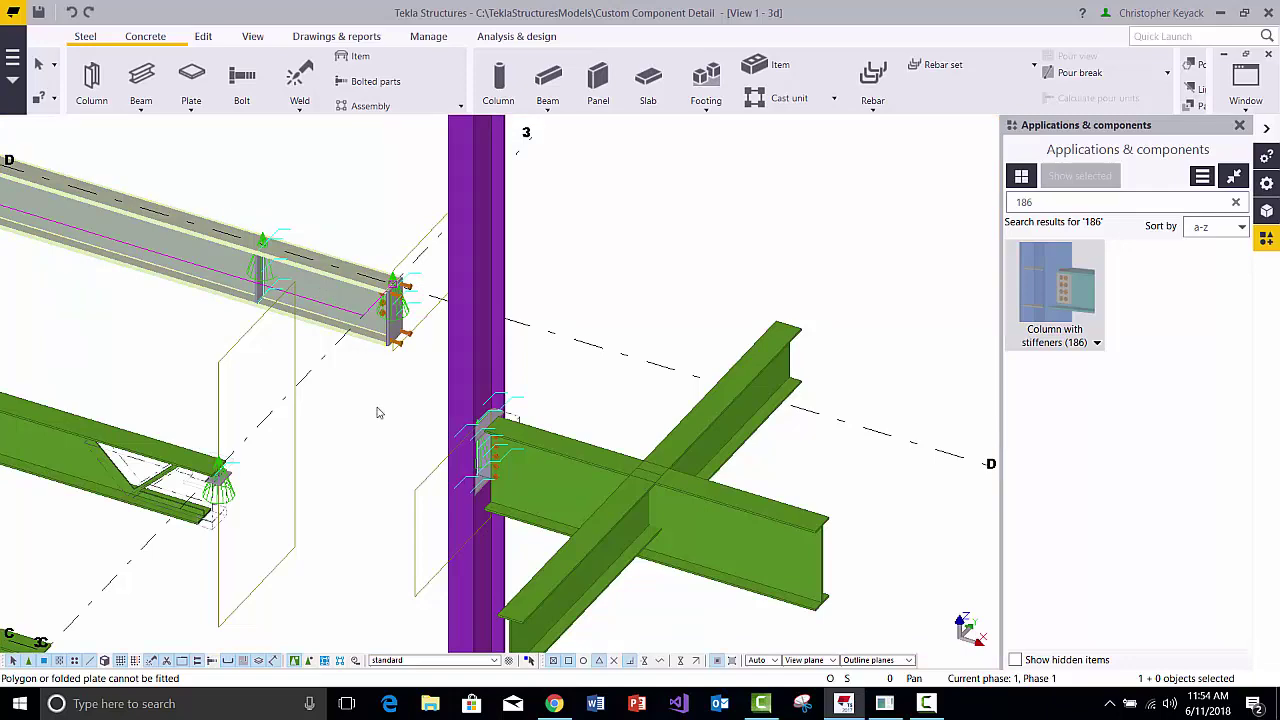
middle_drag(386, 526, 363, 437)
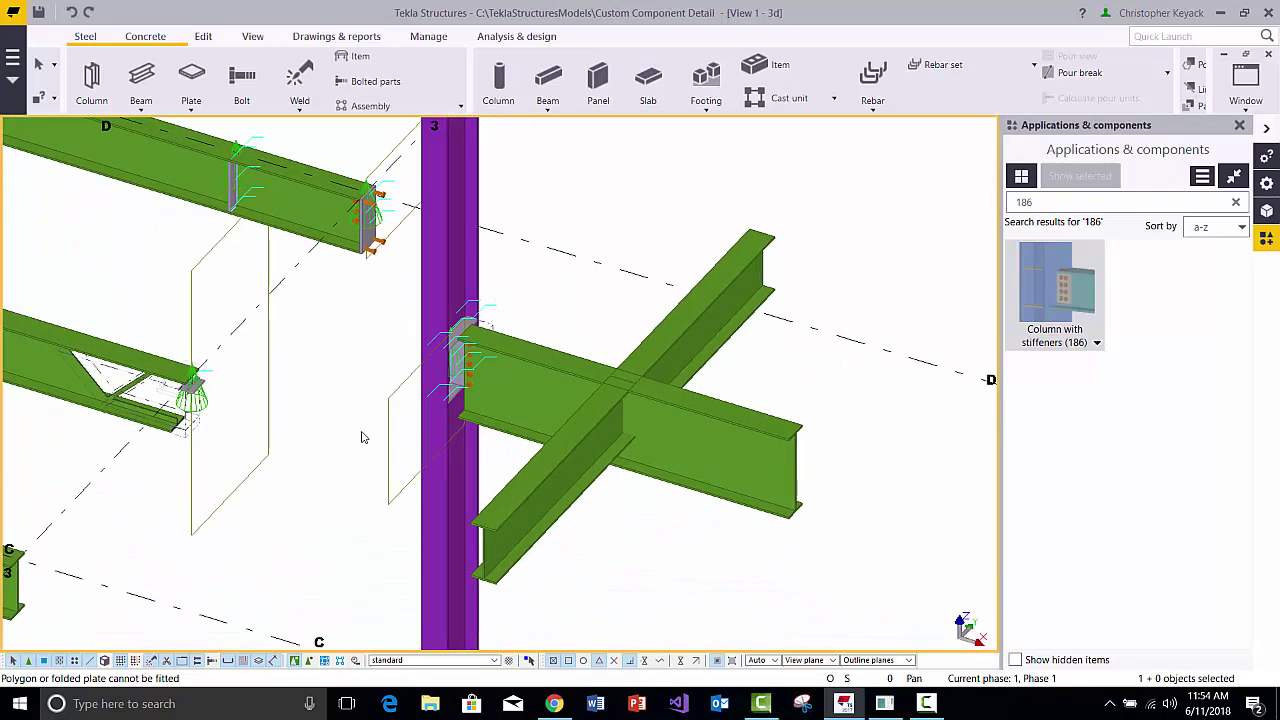
scroll(363, 437, up, 2)
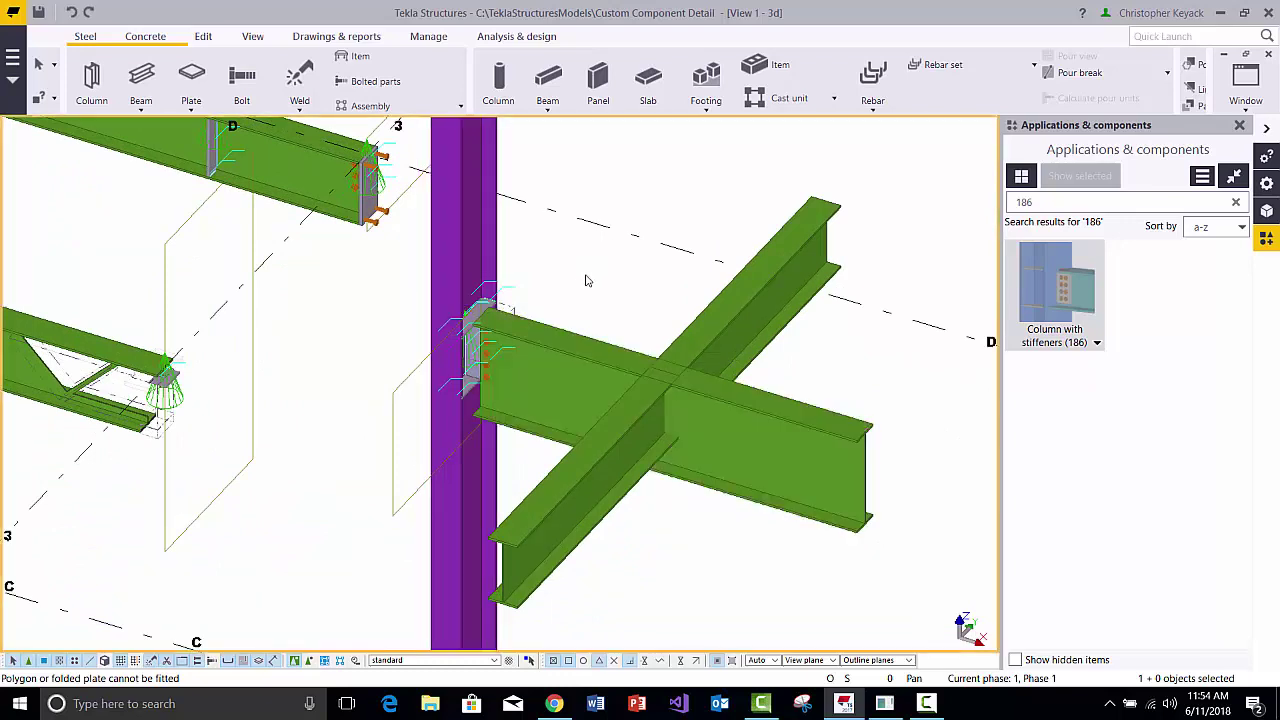
Search 143 and connect both crossing beams to the long main beam with Two sided clip angle
click(1235, 202)
click(1054, 202)
text(143)
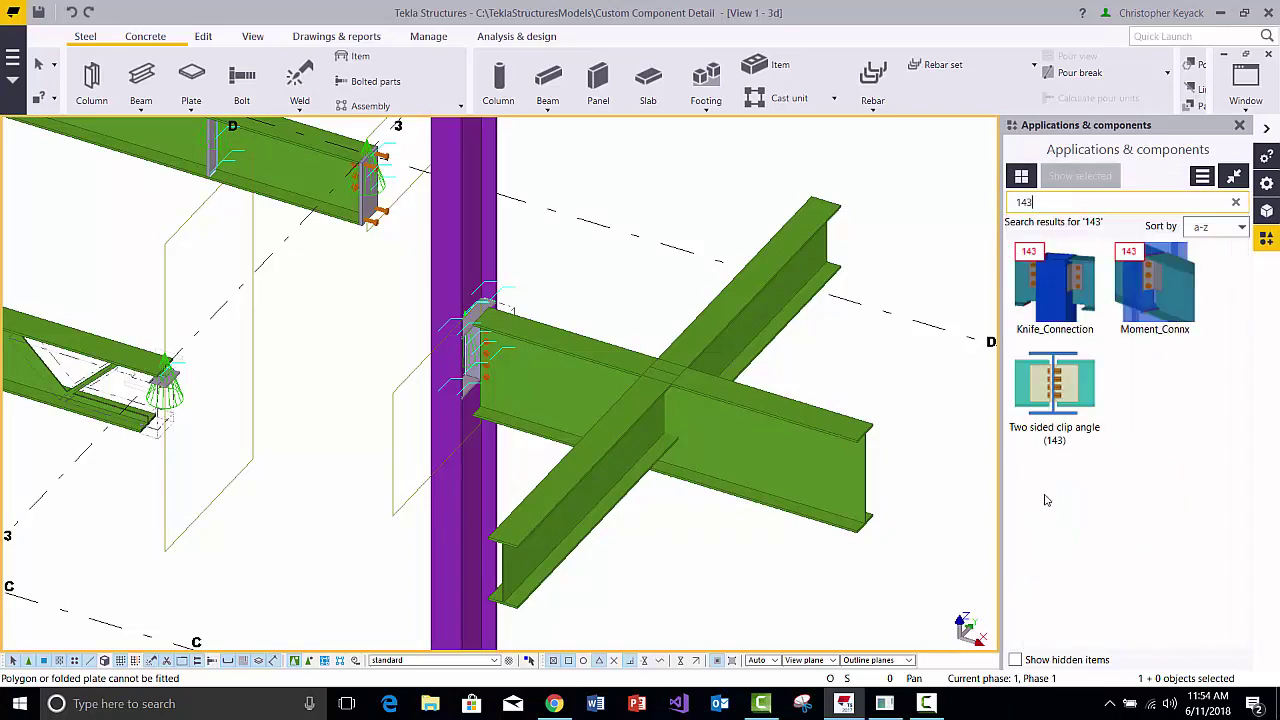
click(1056, 400)
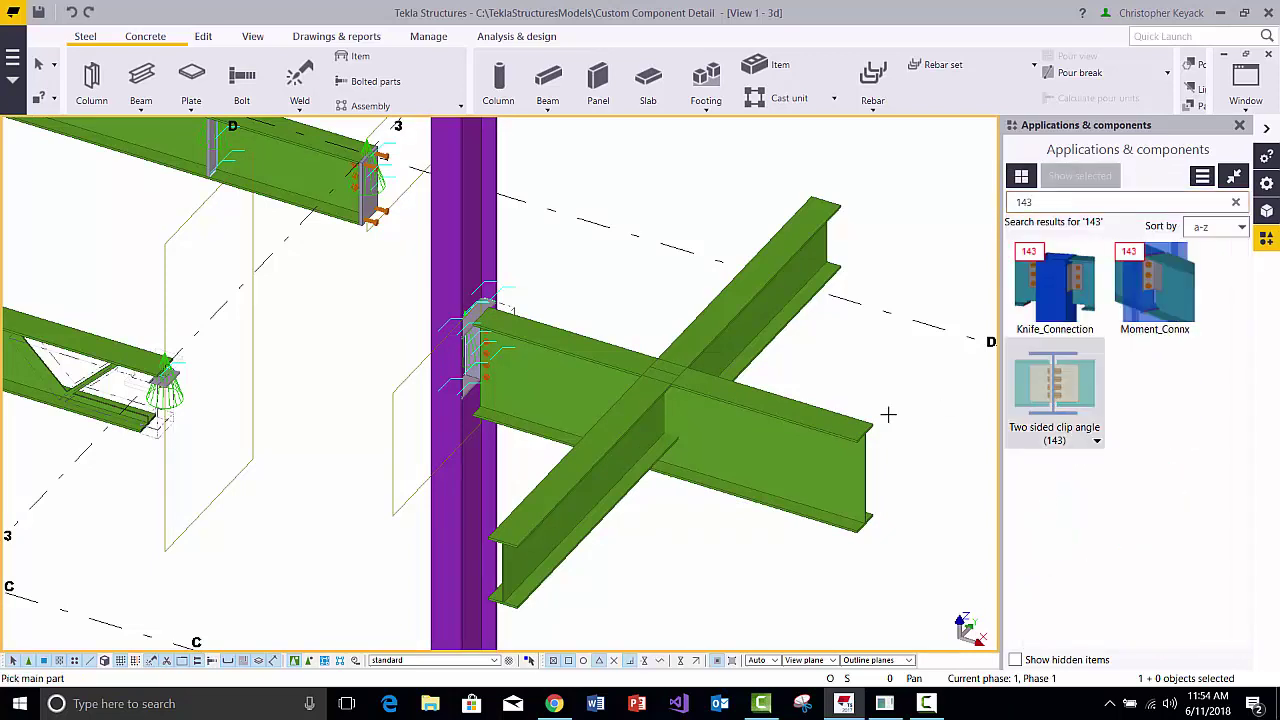
click(754, 436)
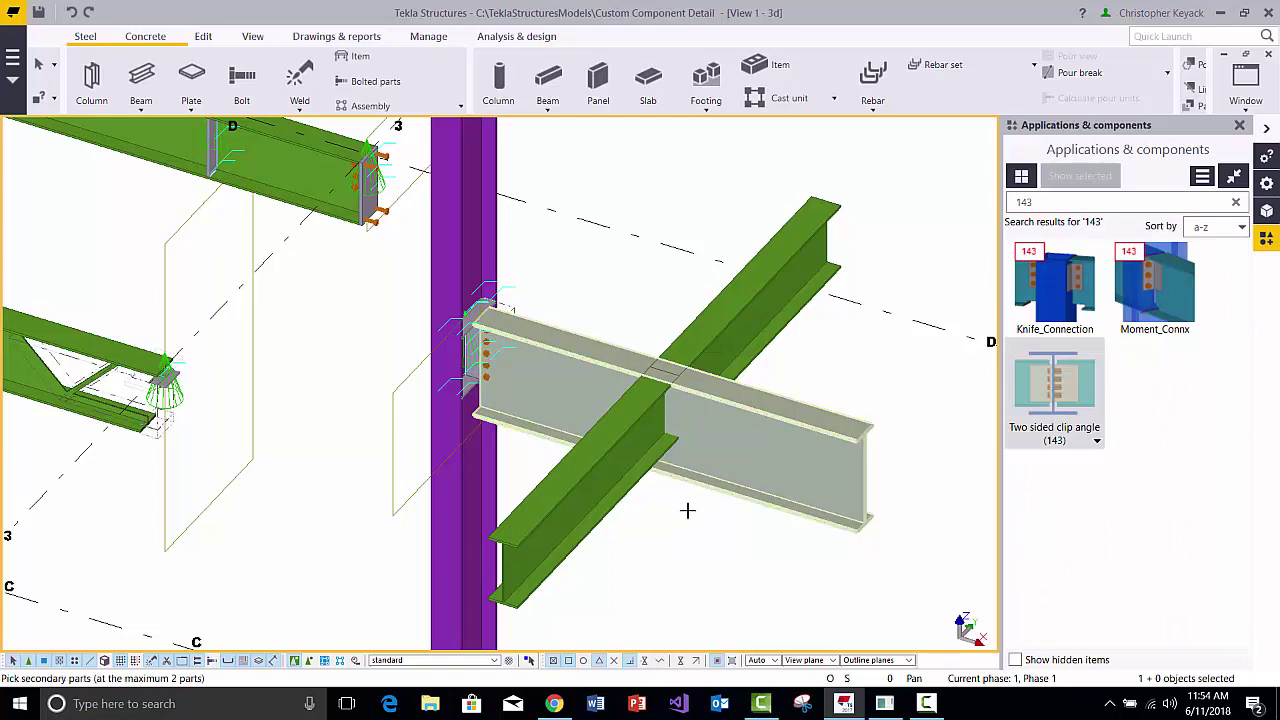
click(592, 507)
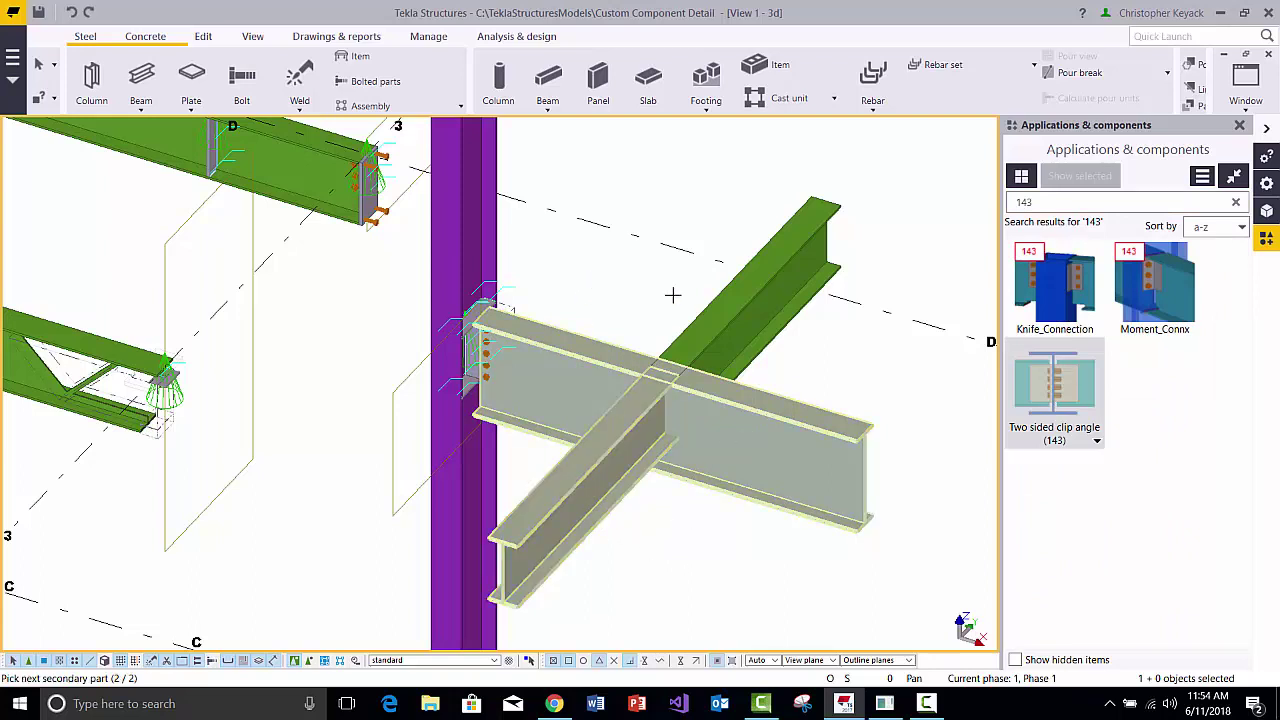
click(714, 316)
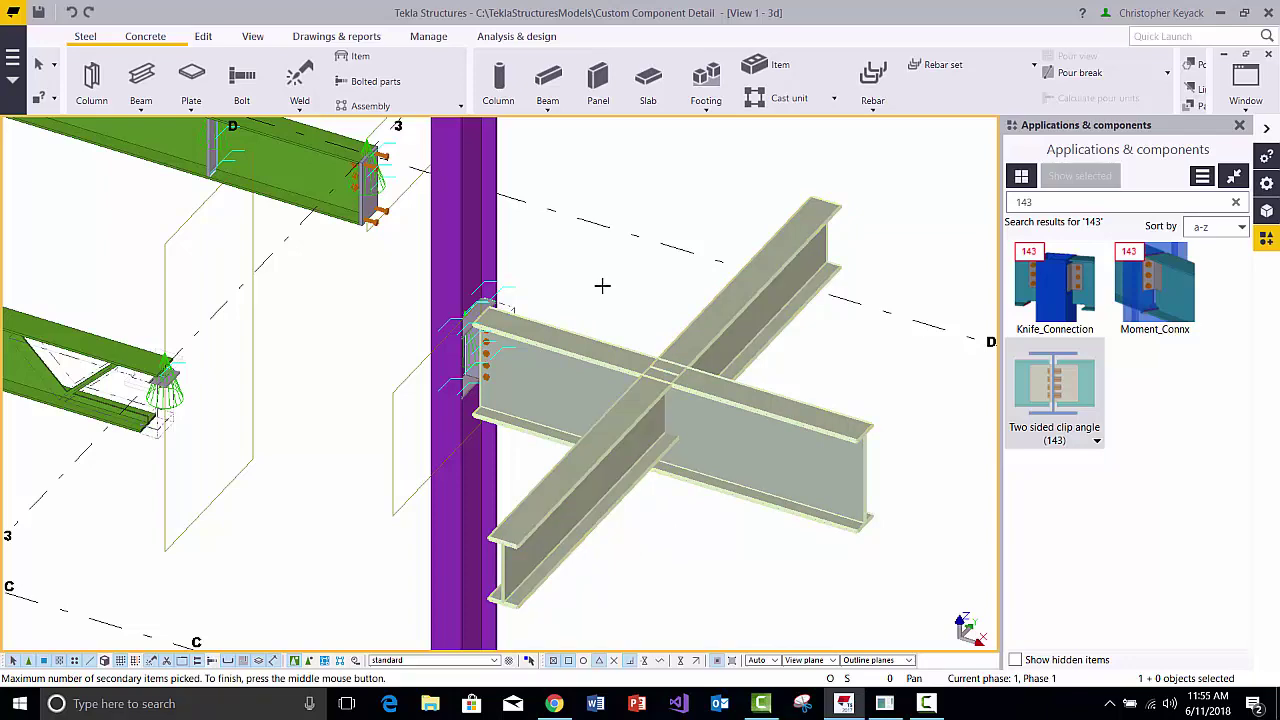
middle_click(602, 286)
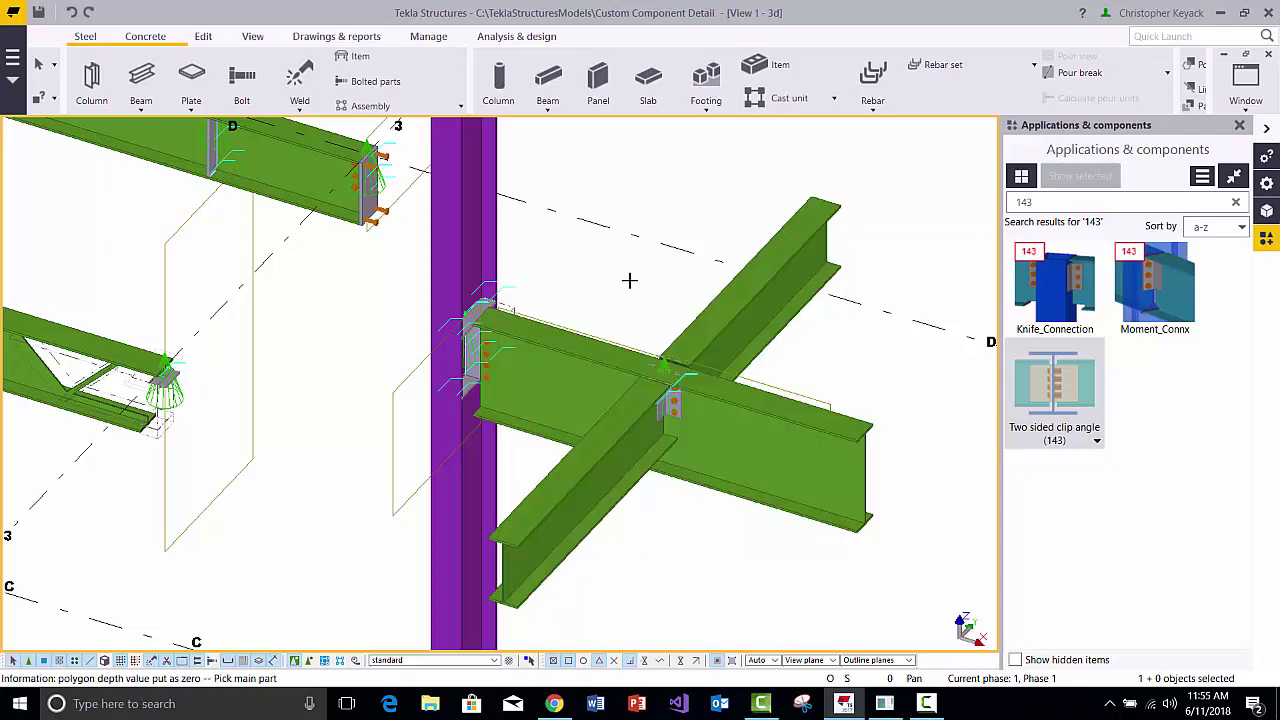
right_click(632, 281)
click(655, 289)
Orbit and select the column and crossing beams to check the clip angles
scroll(665, 380, up, 5)
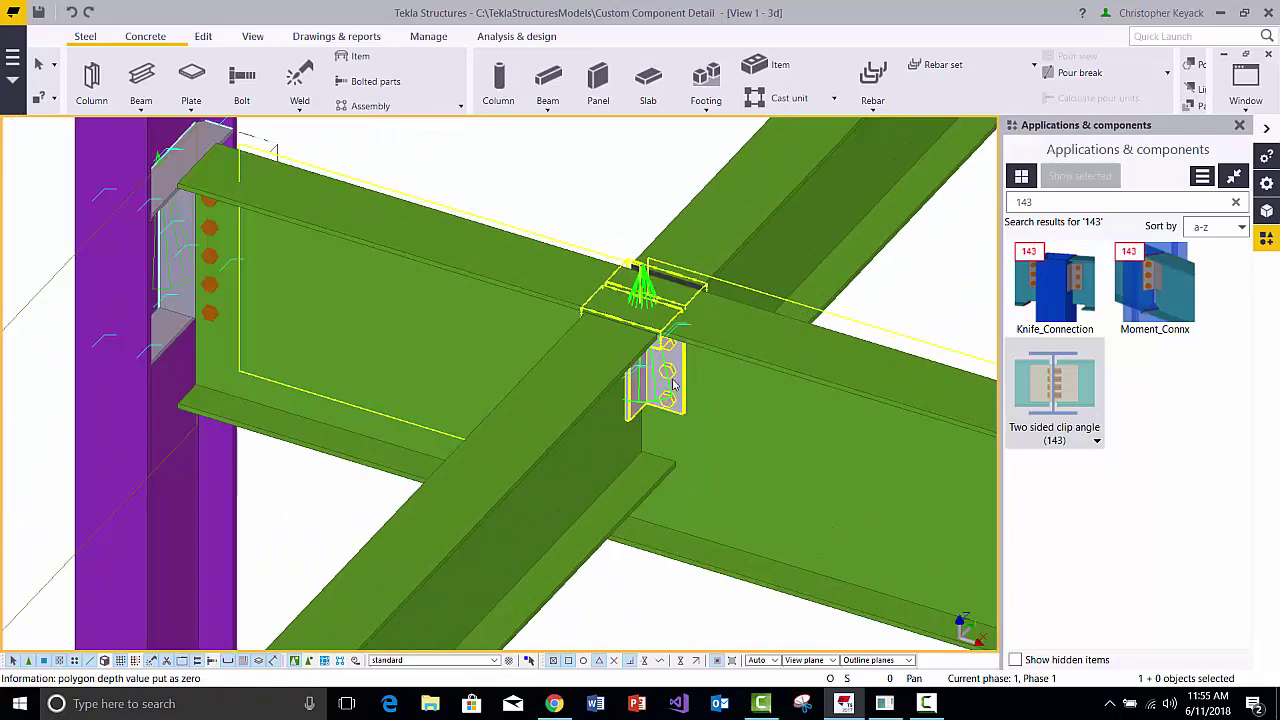
ctrl+middle_drag(676, 342, 821, 247)
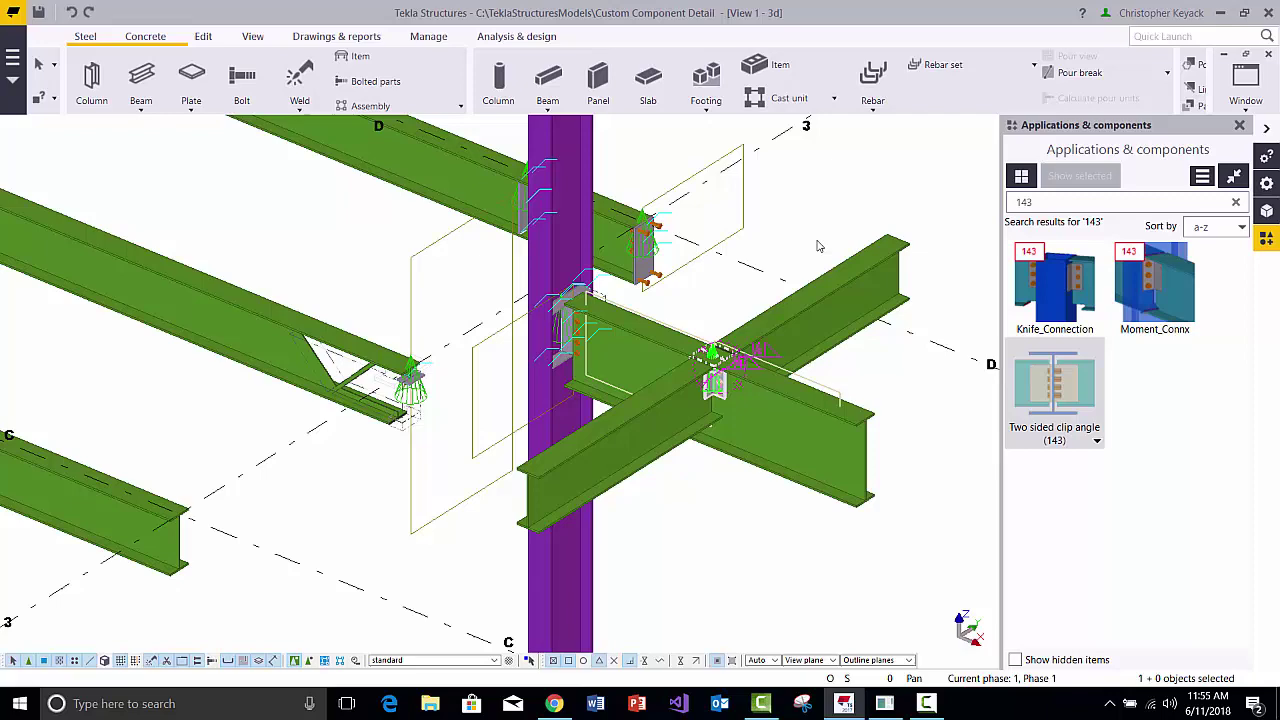
click(545, 235)
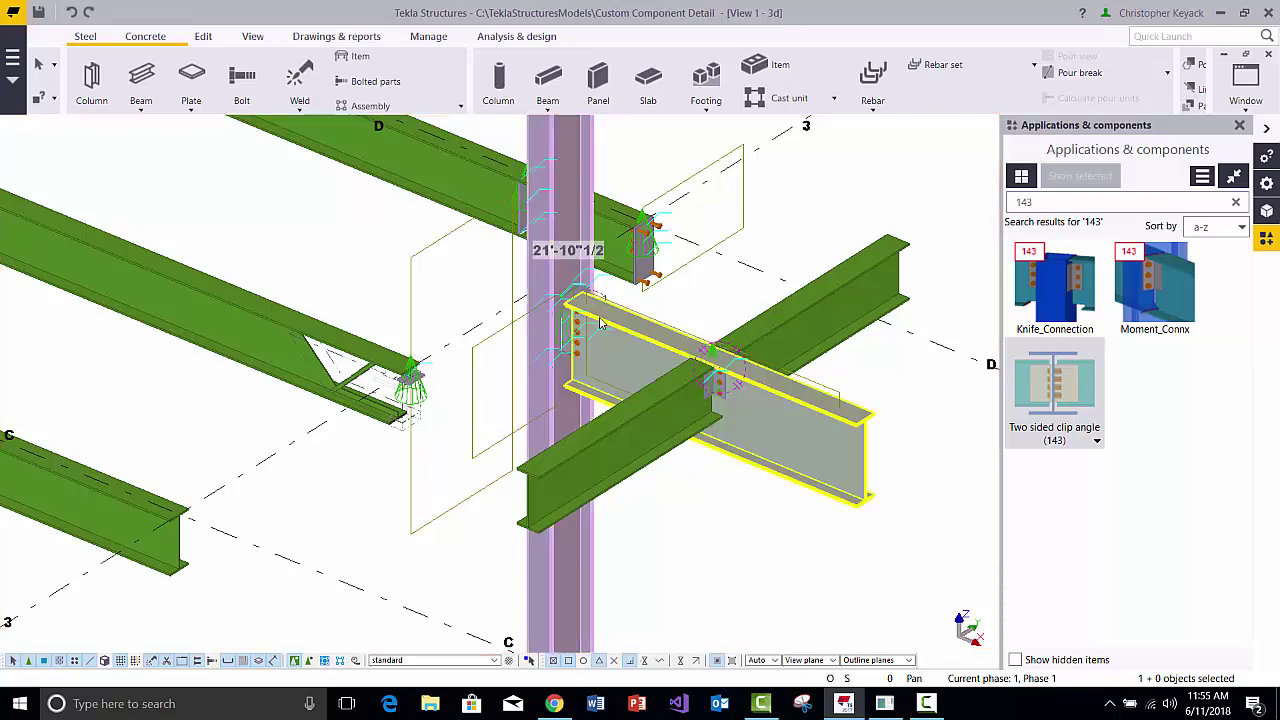
click(650, 360)
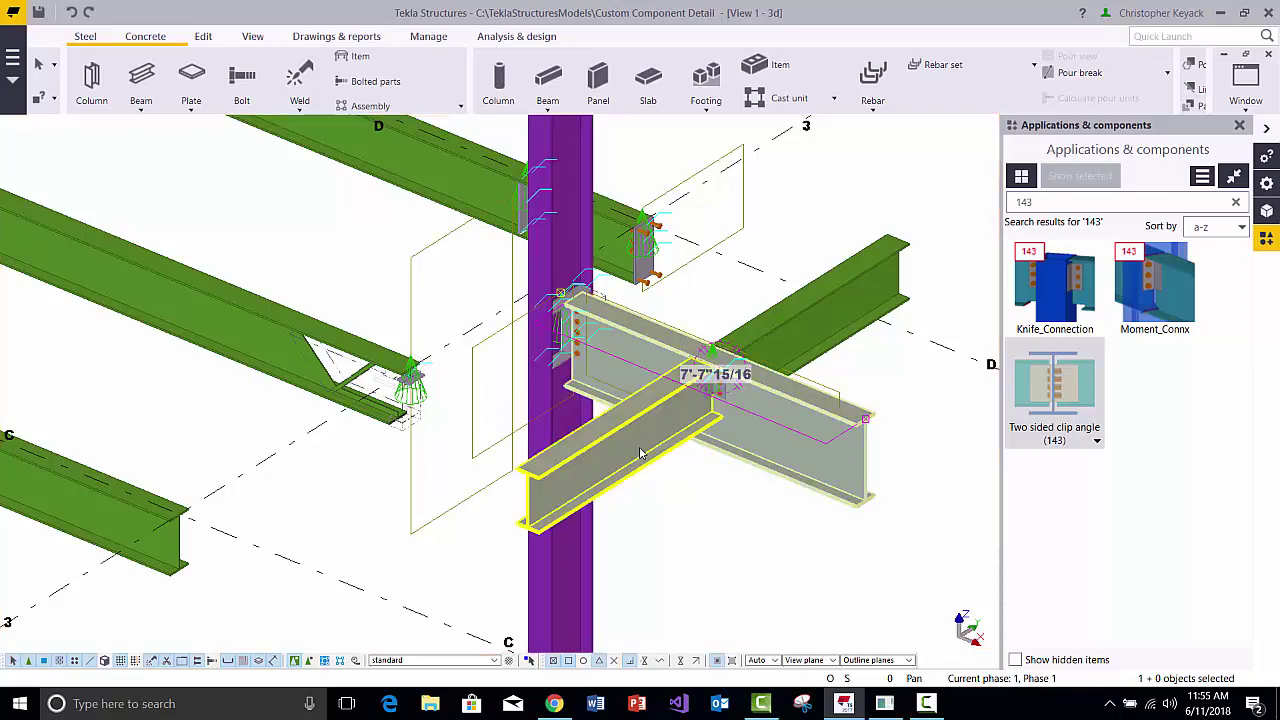
click(770, 355)
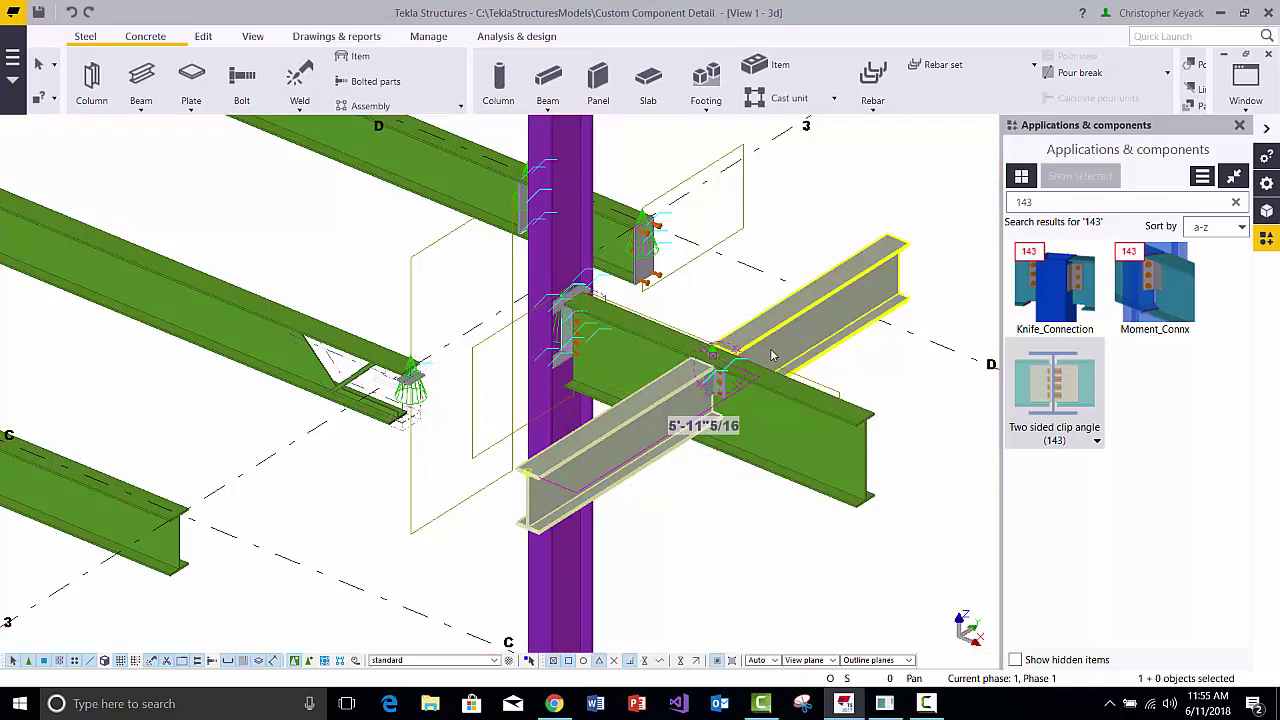
click(824, 203)
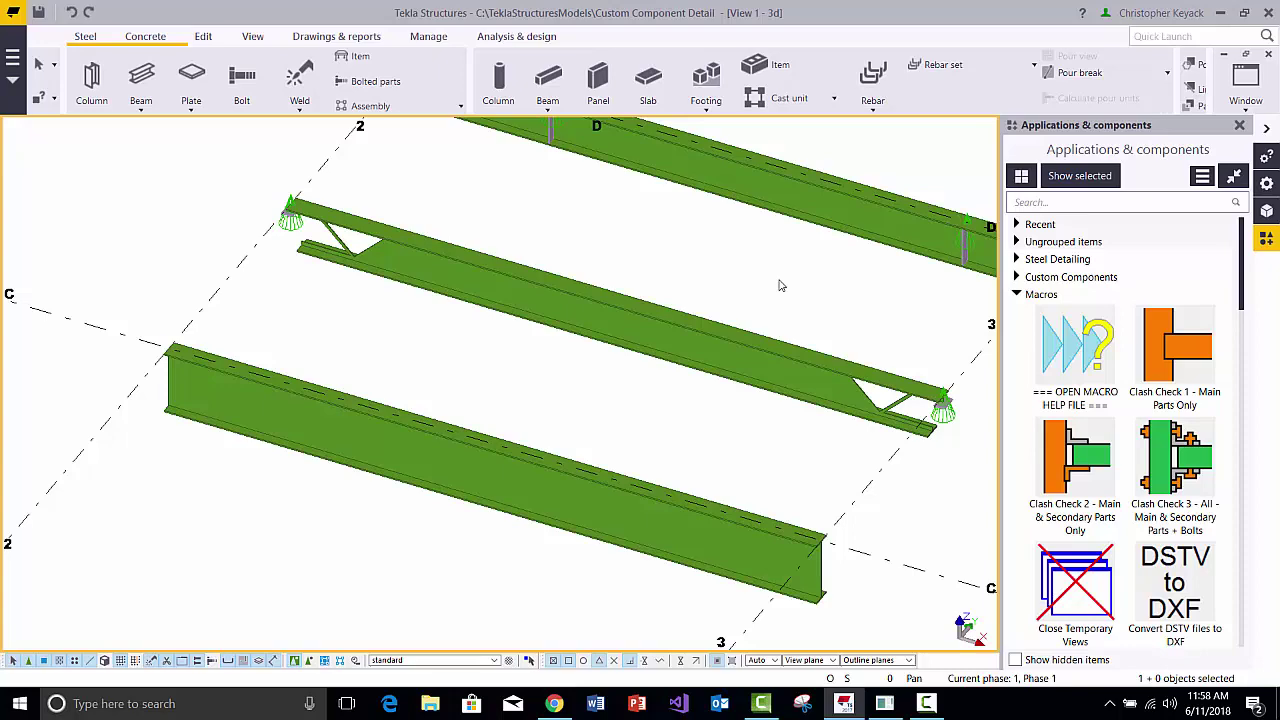
Search 'roof', choose Roof Frame Seam, and pick the lower then upper beam
click(880, 212)
click(1044, 202)
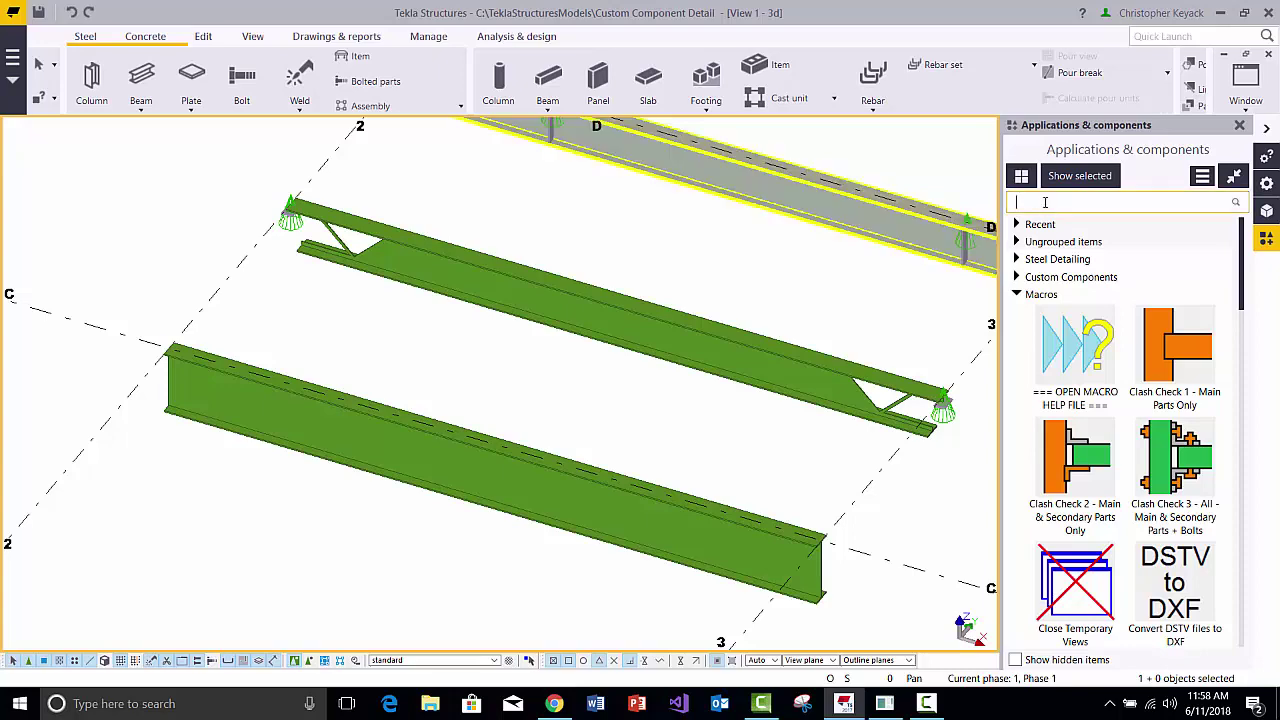
text(roof)
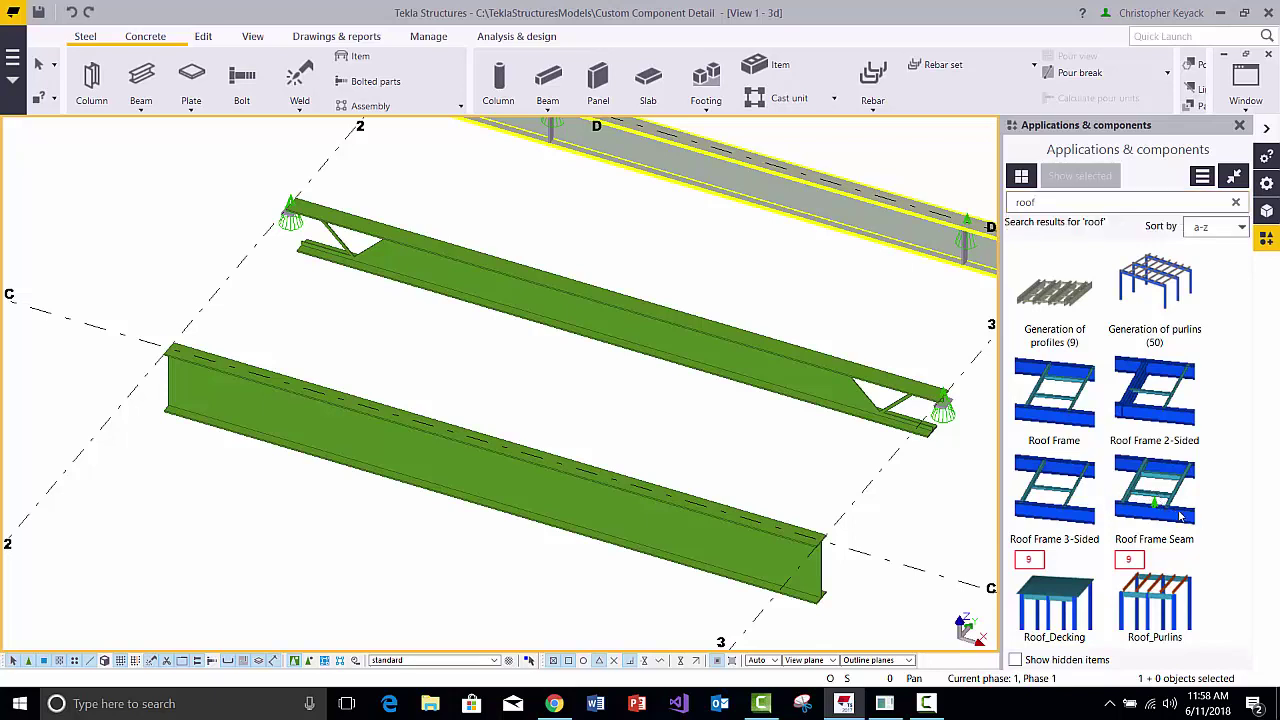
click(1180, 515)
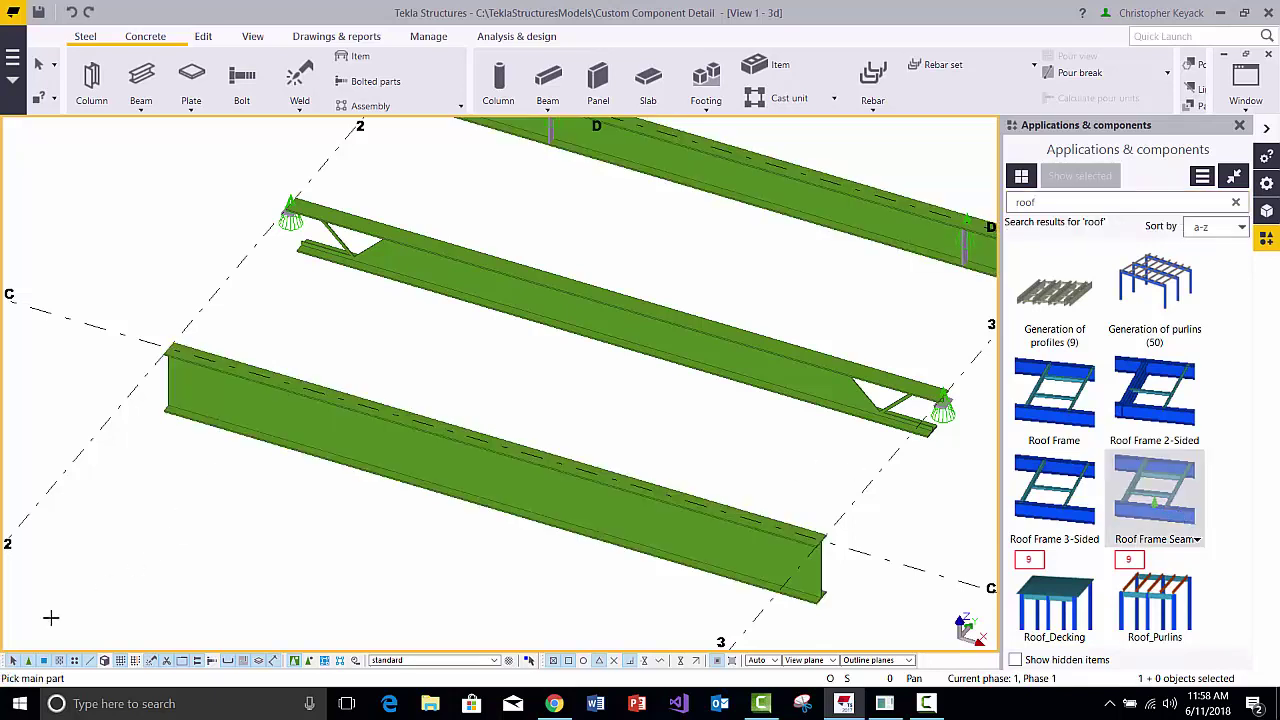
click(395, 462)
click(591, 331)
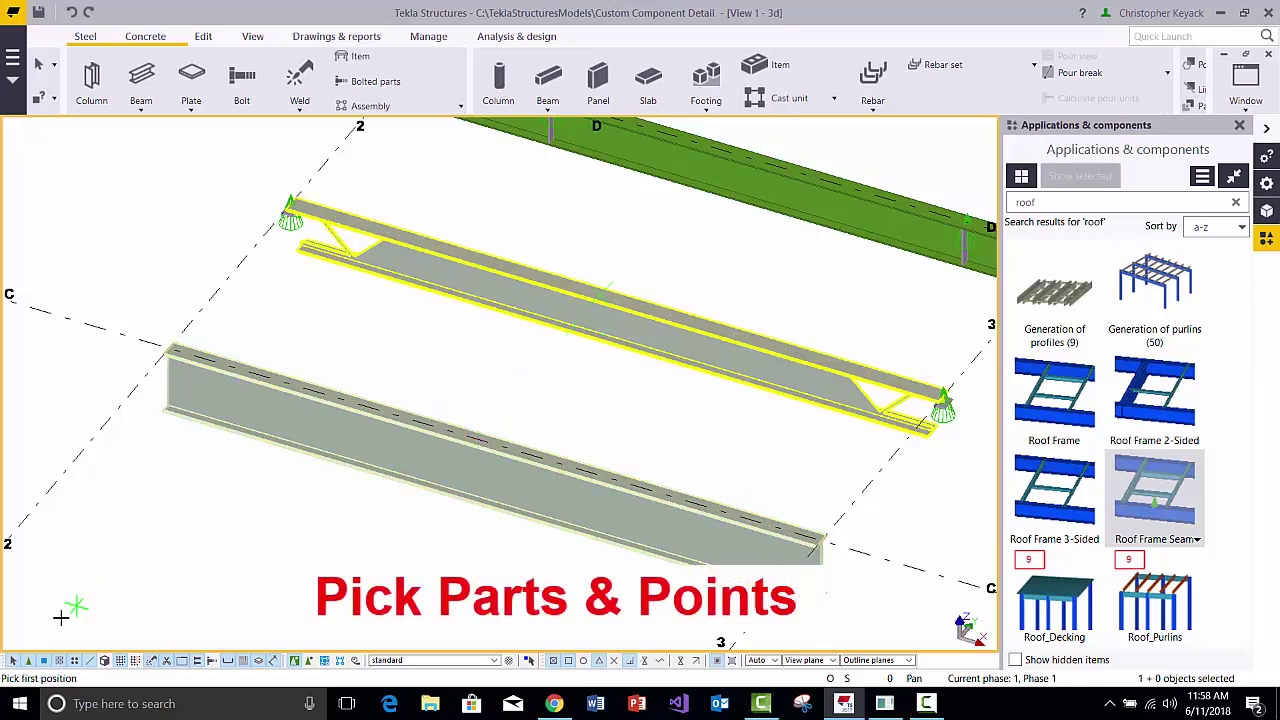
Snap two positions to create the blue roof frame, then interrupt the command
right_click(356, 330)
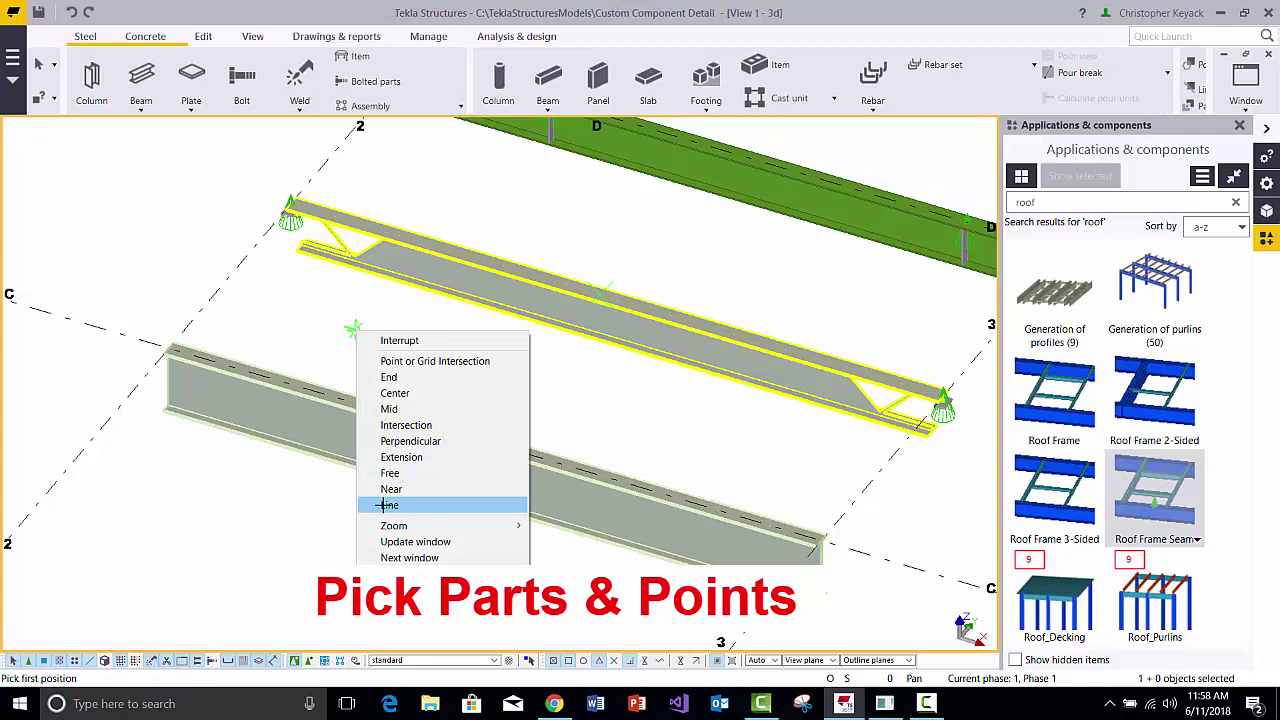
click(398, 489)
click(373, 408)
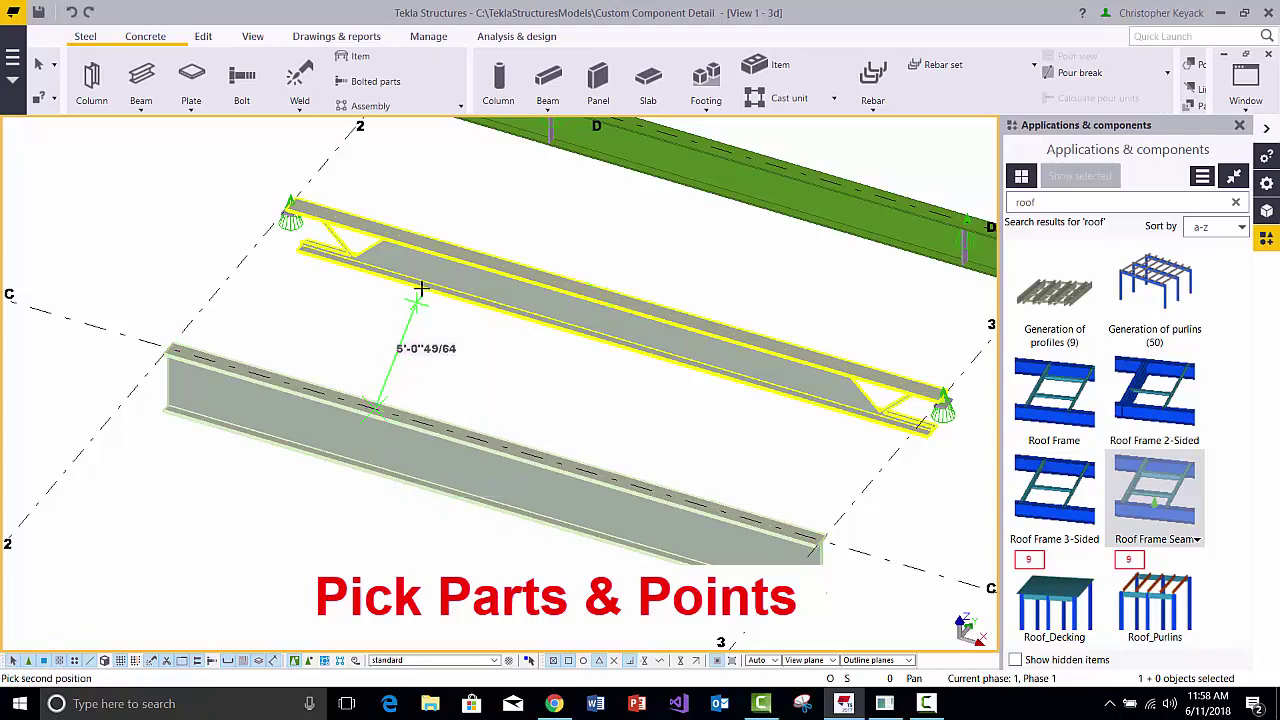
click(498, 259)
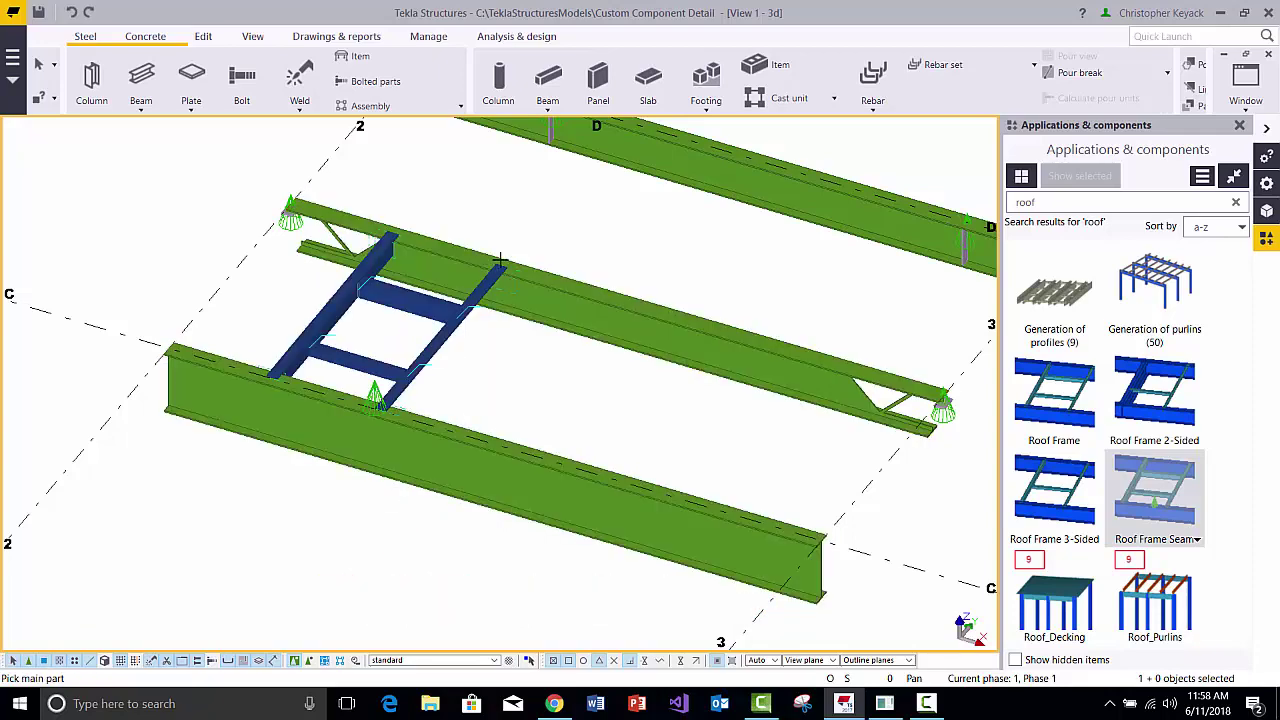
right_click(594, 214)
click(614, 225)
Change the lower beam's profile to W14X74 and close the beam properties
double_click(421, 447)
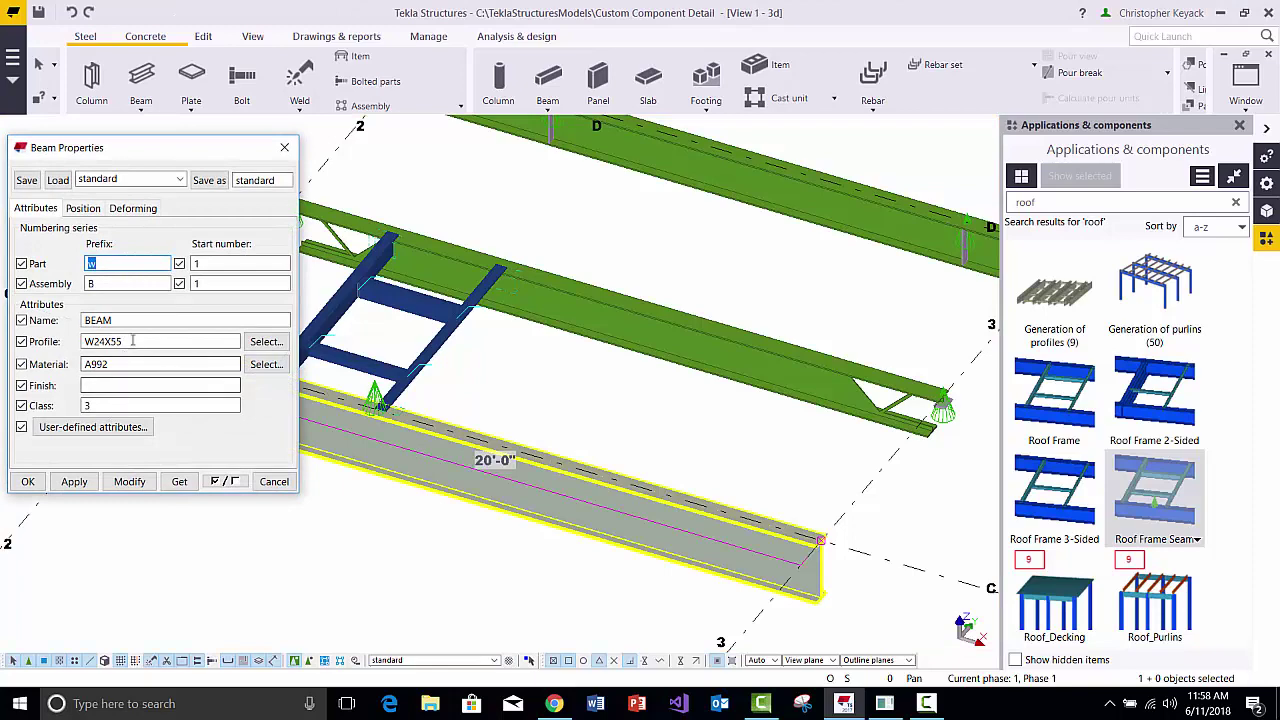
double_click(132, 341)
text(w14x74)
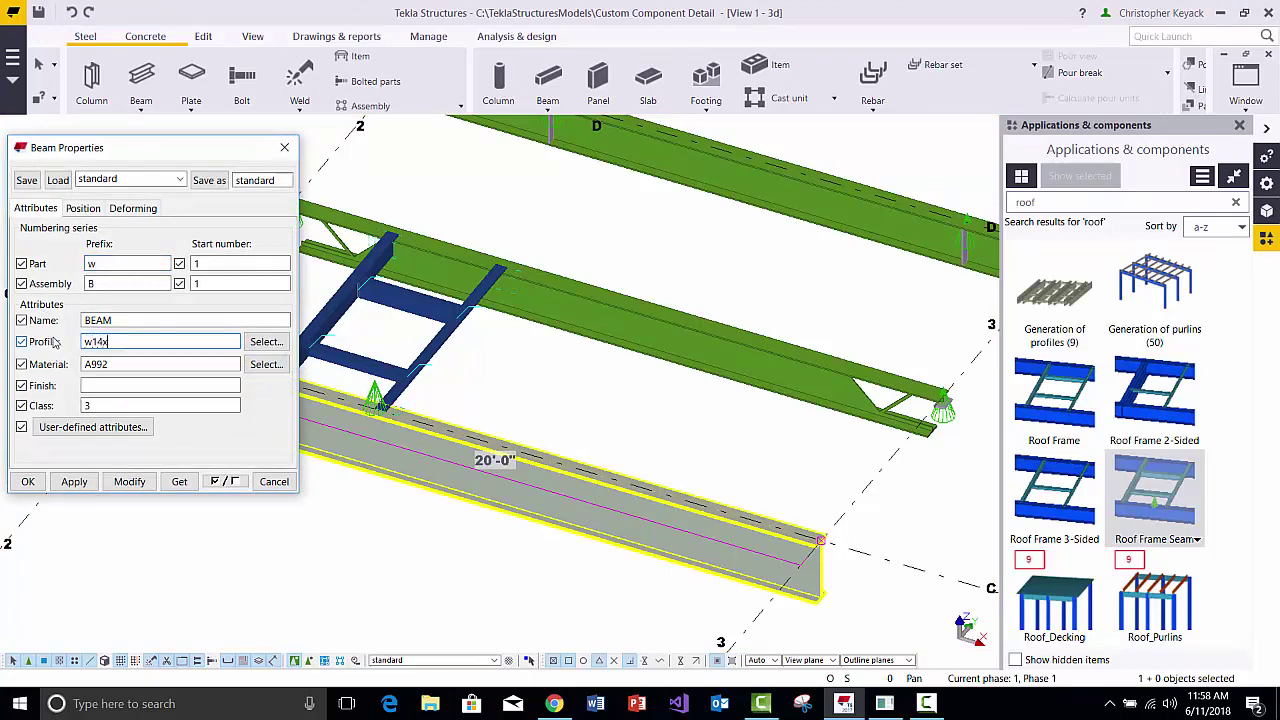
click(129, 481)
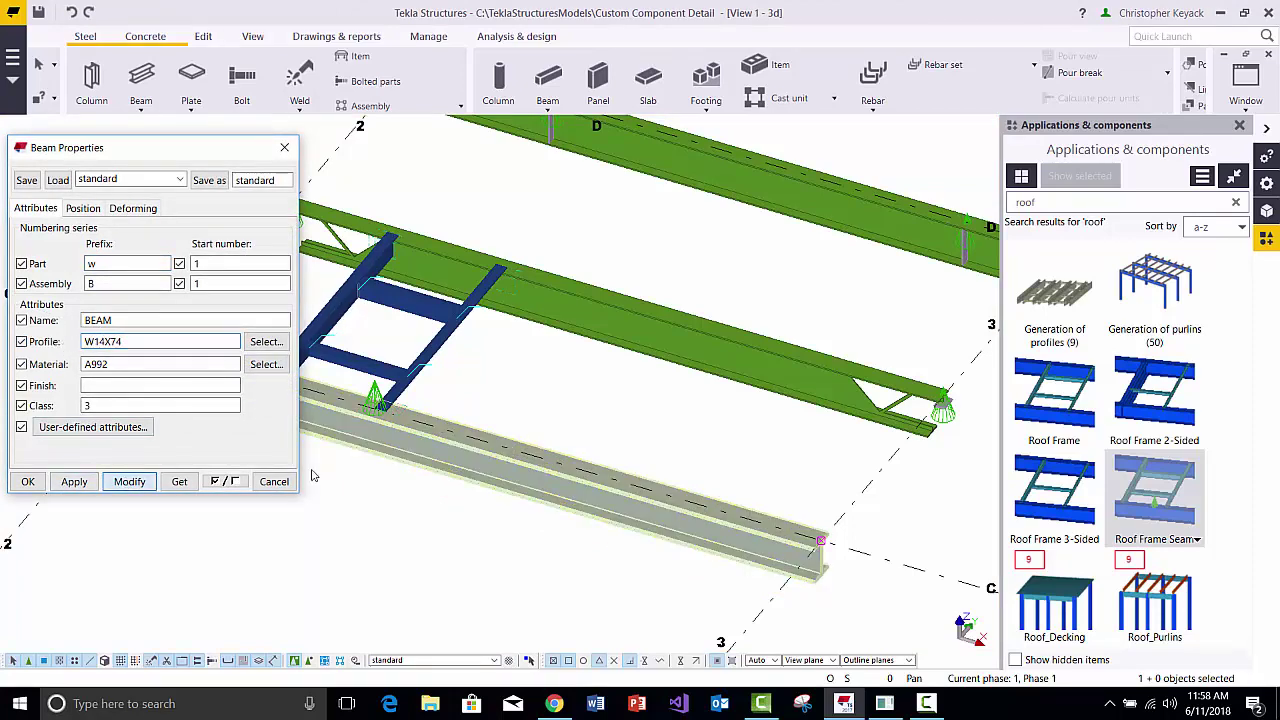
click(400, 414)
click(515, 289)
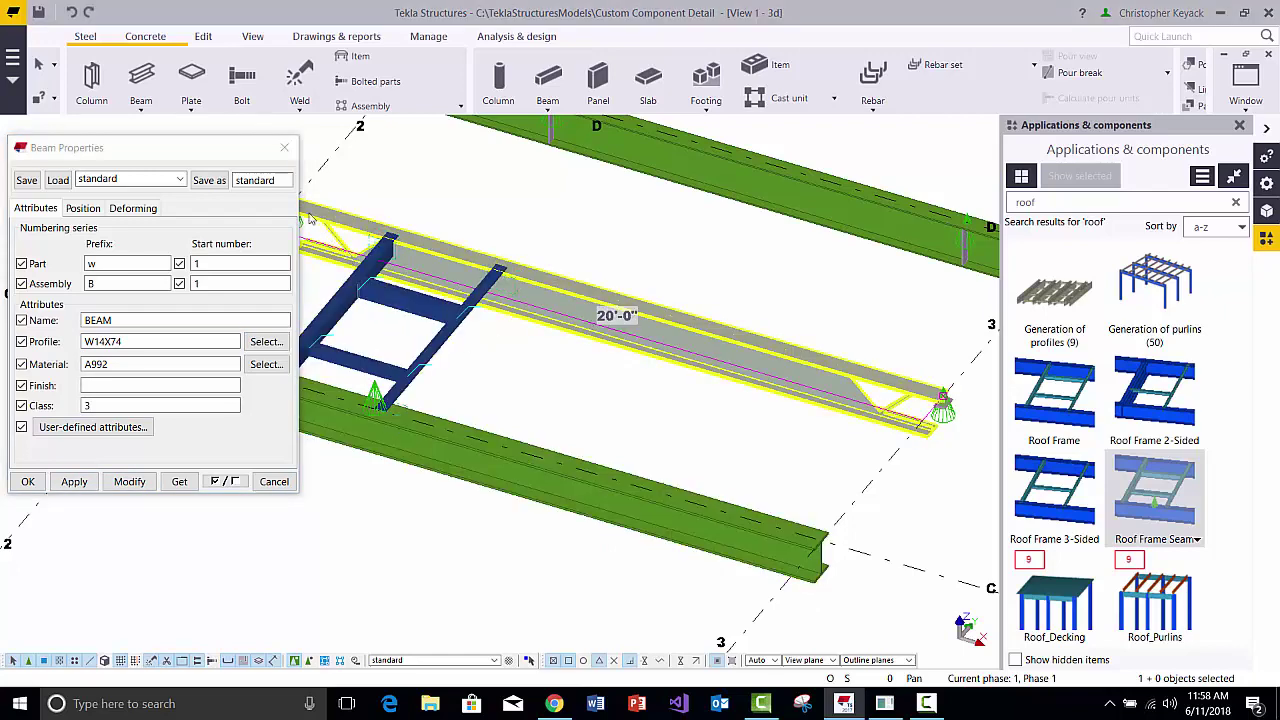
click(284, 147)
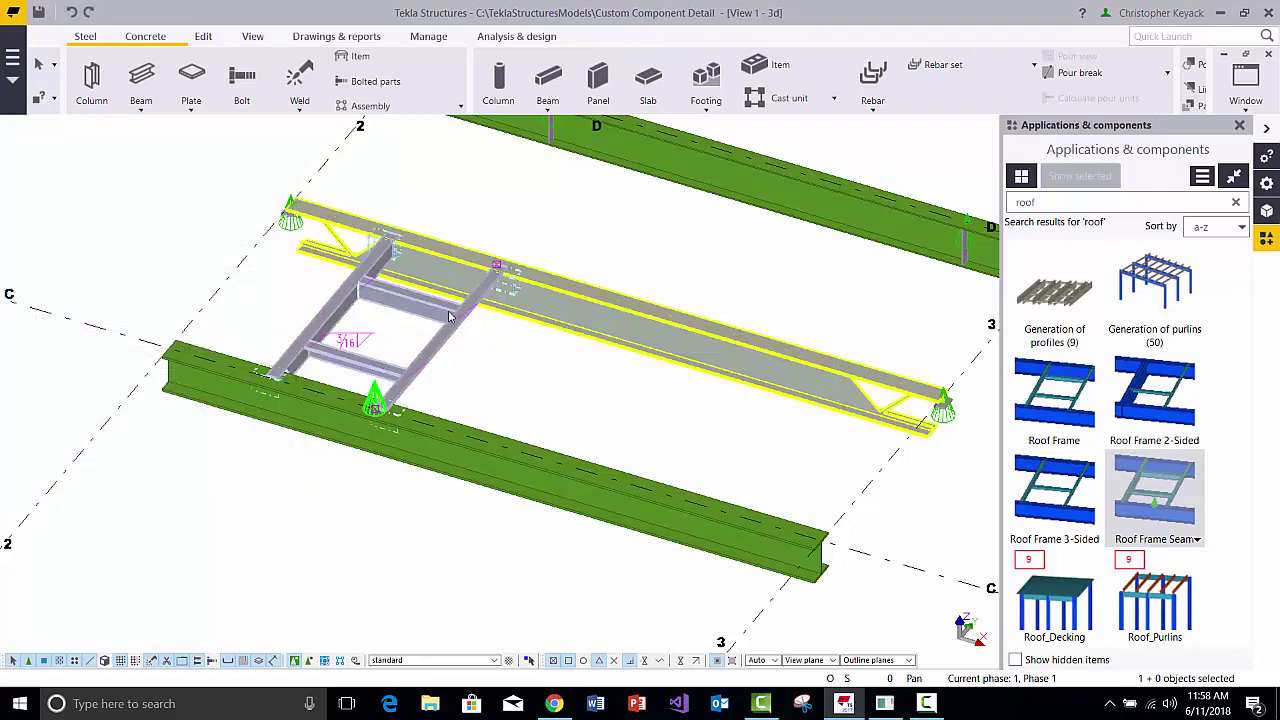
Move the roof frame along the beams, snapping the destination with Near
click(449, 316)
right_click(497, 268)
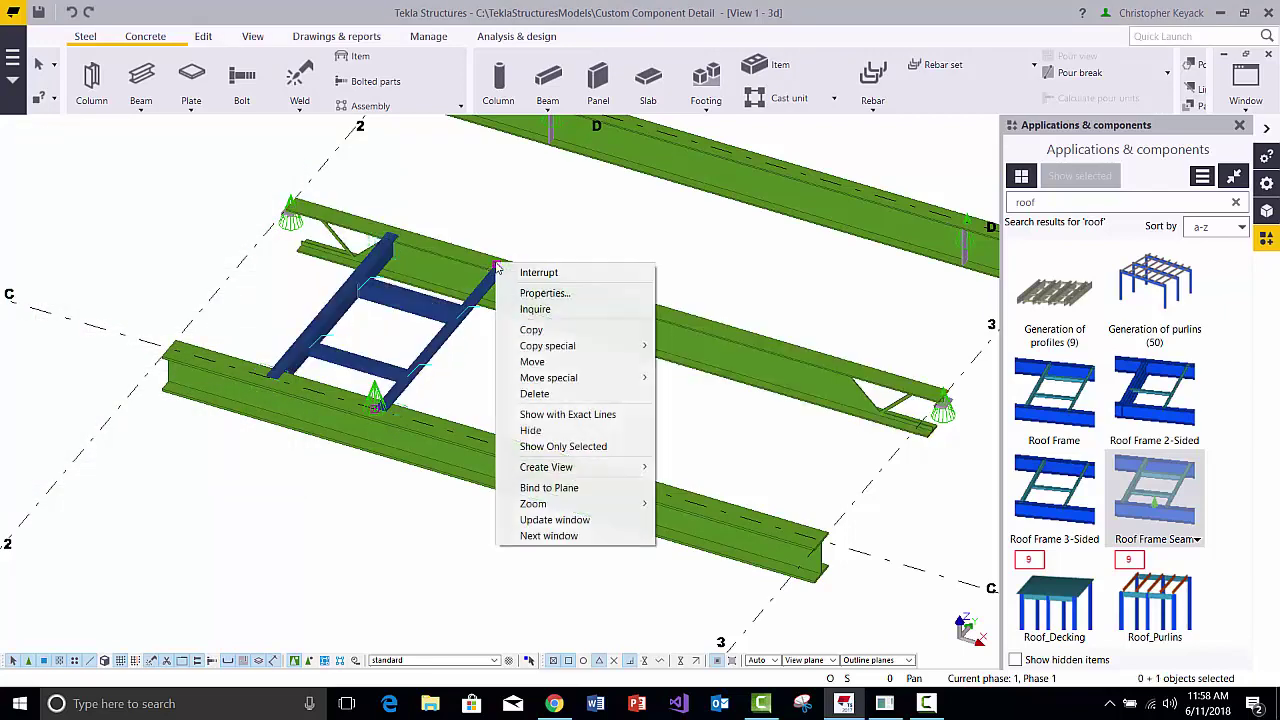
click(518, 361)
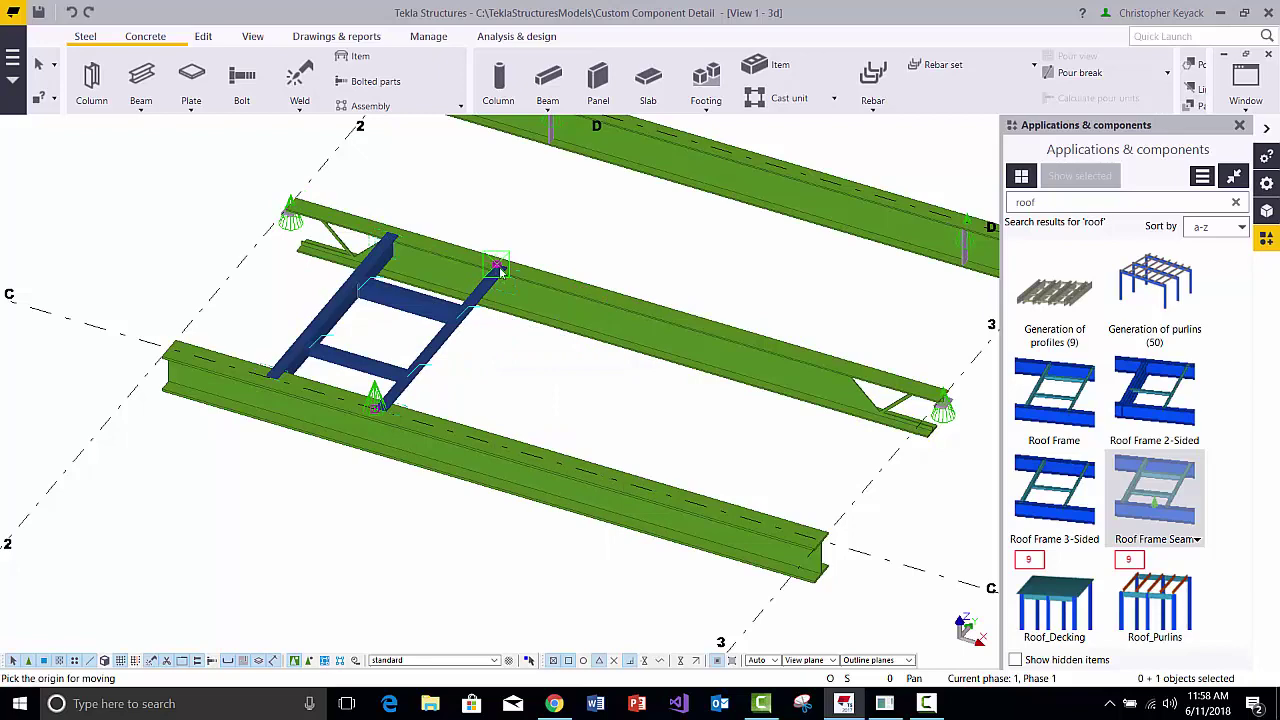
click(497, 266)
right_click(615, 250)
click(649, 409)
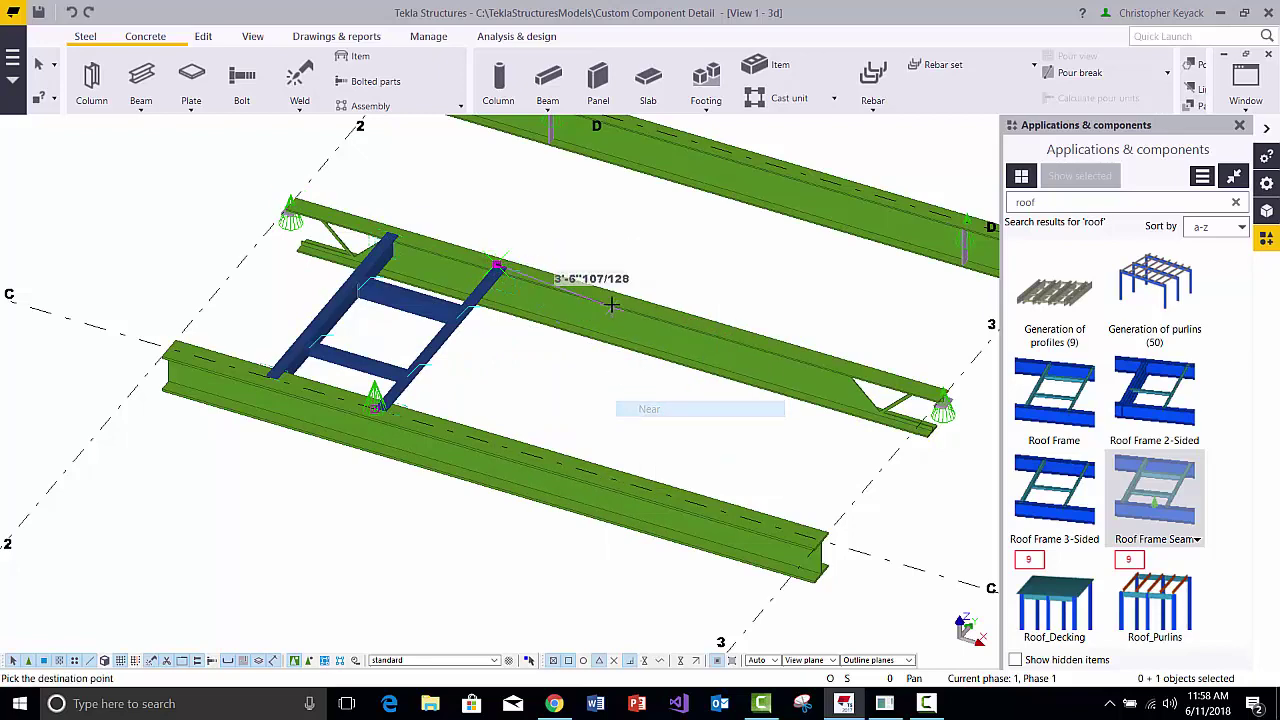
click(624, 303)
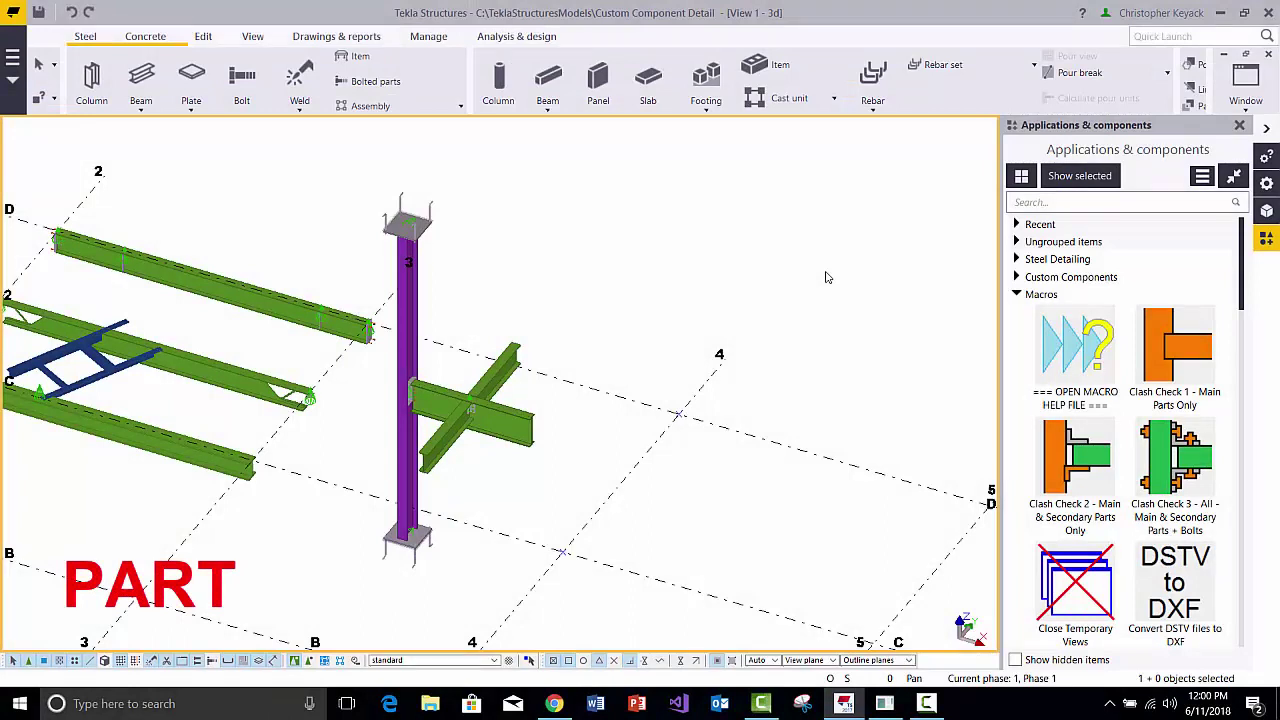
click(1030, 202)
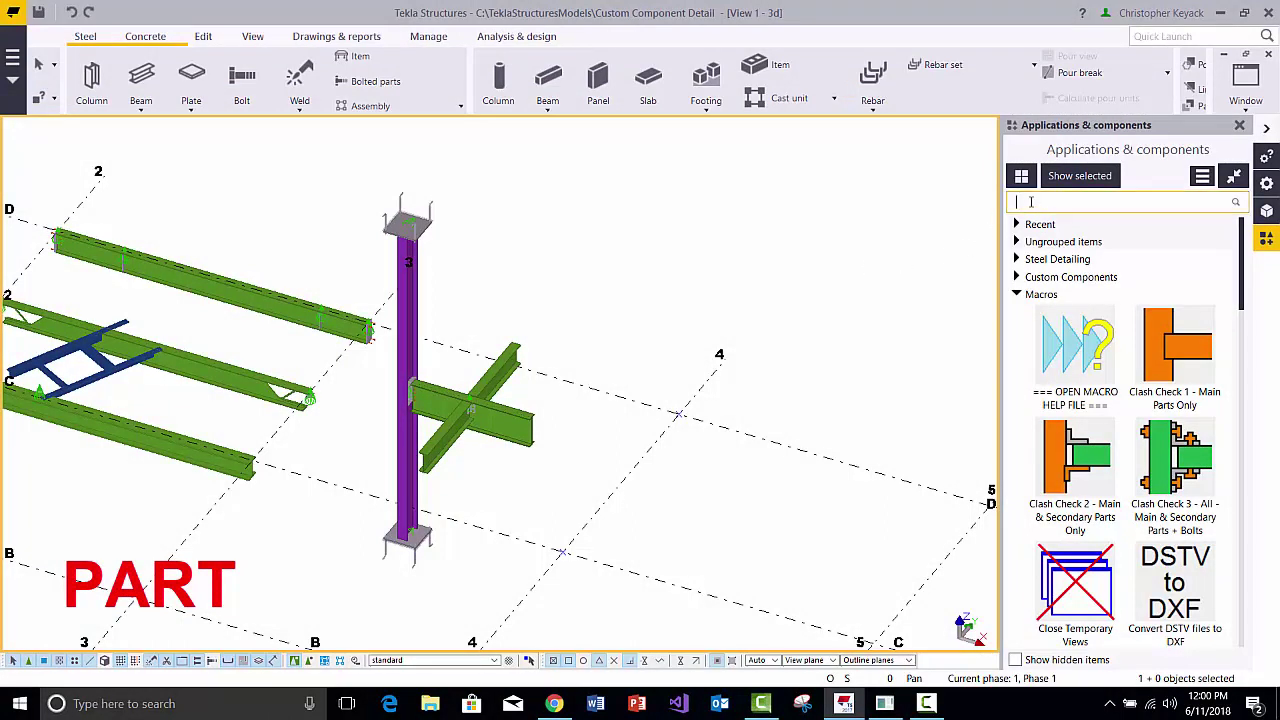
Search 'ladder' and place a caged Ladder (S35) on grid line 4
text(Iadd)
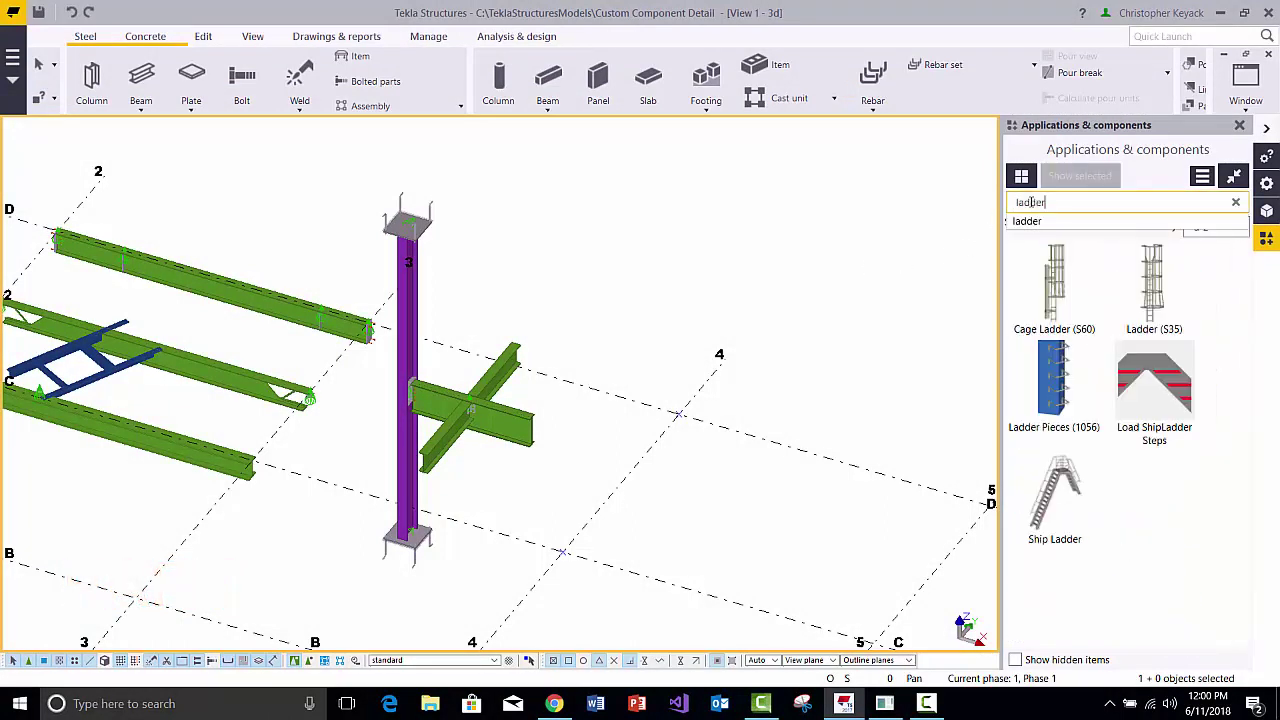
click(1152, 285)
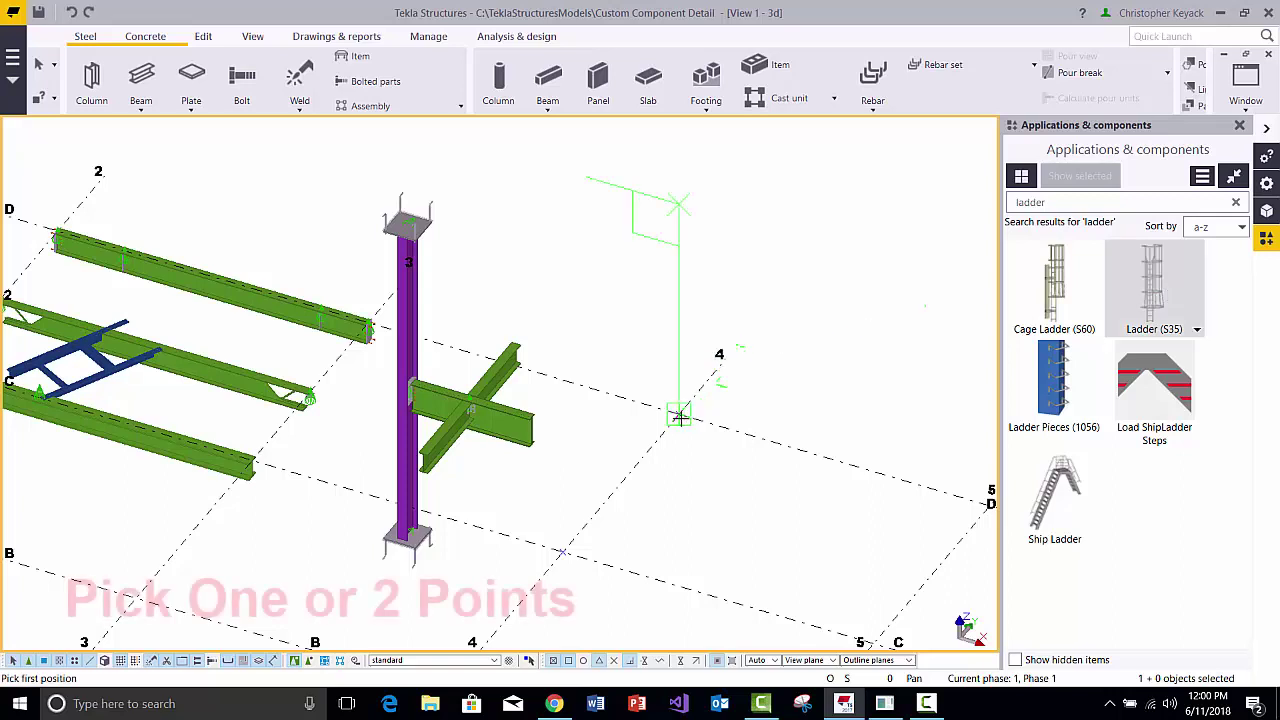
click(679, 416)
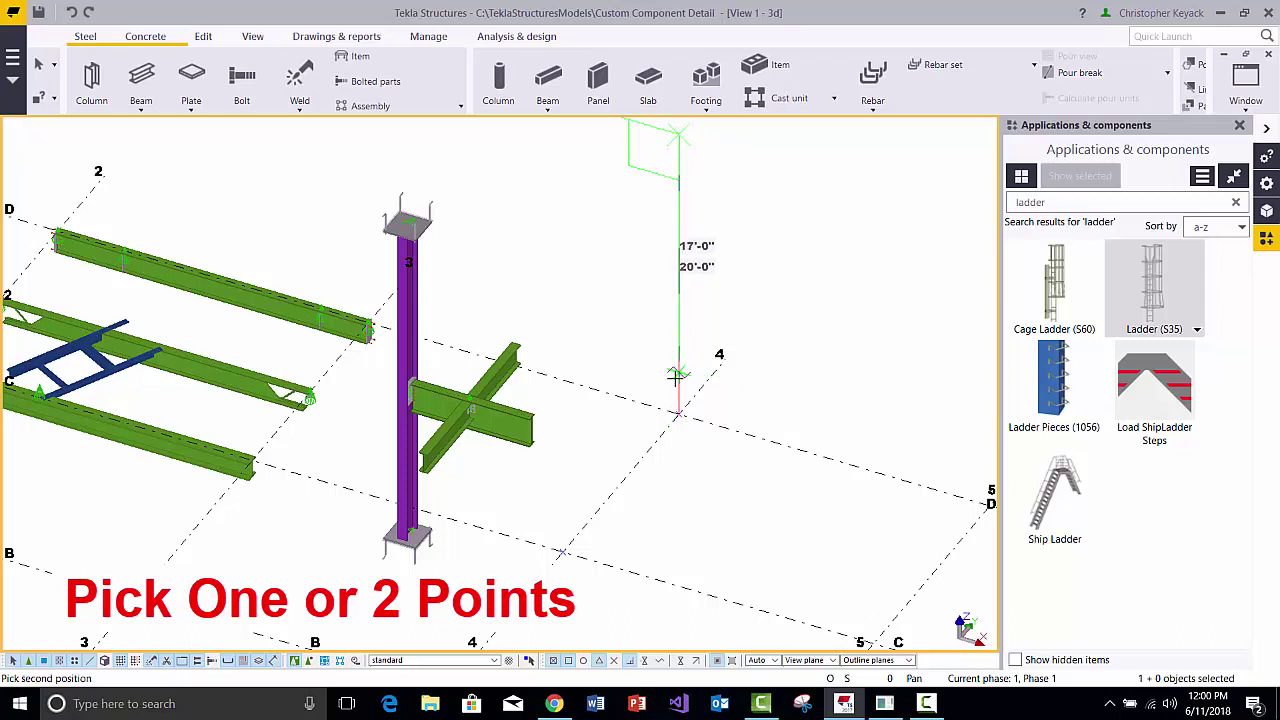
click(679, 413)
click(583, 263)
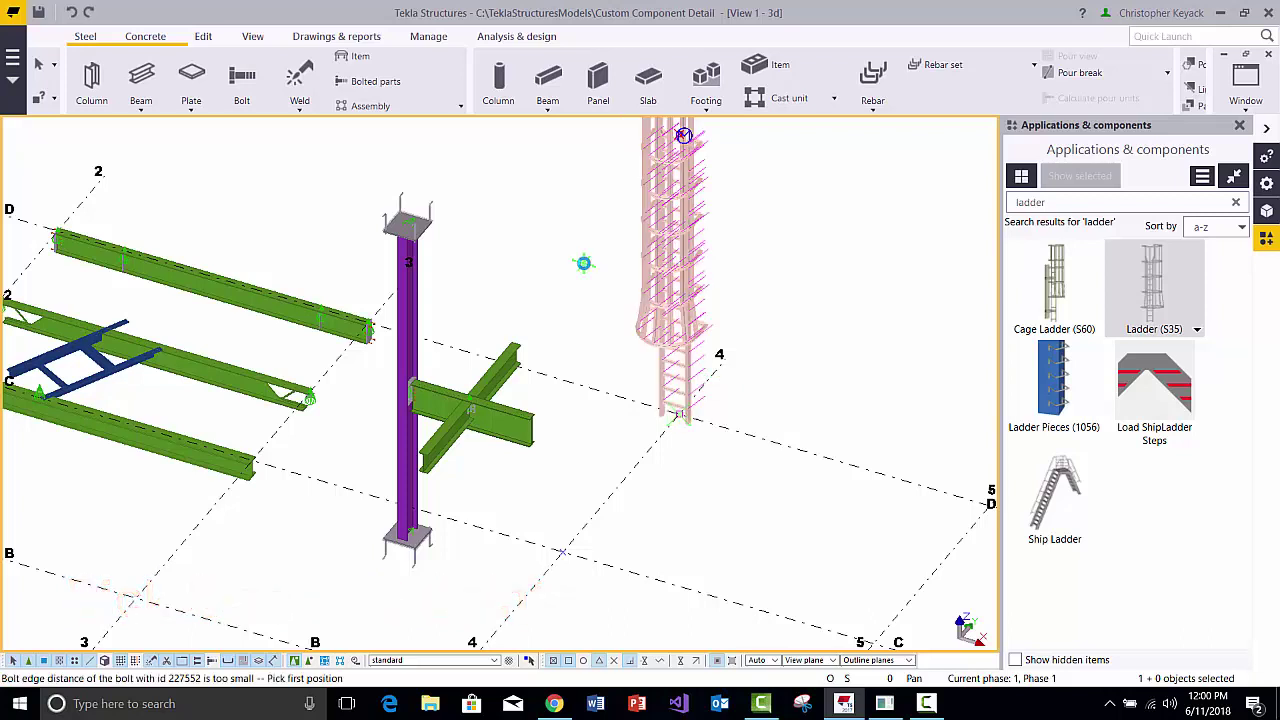
right_click(571, 217)
click(605, 228)
Pan around the ladder and check the column and beam beside it
middle_drag(543, 203, 560, 280)
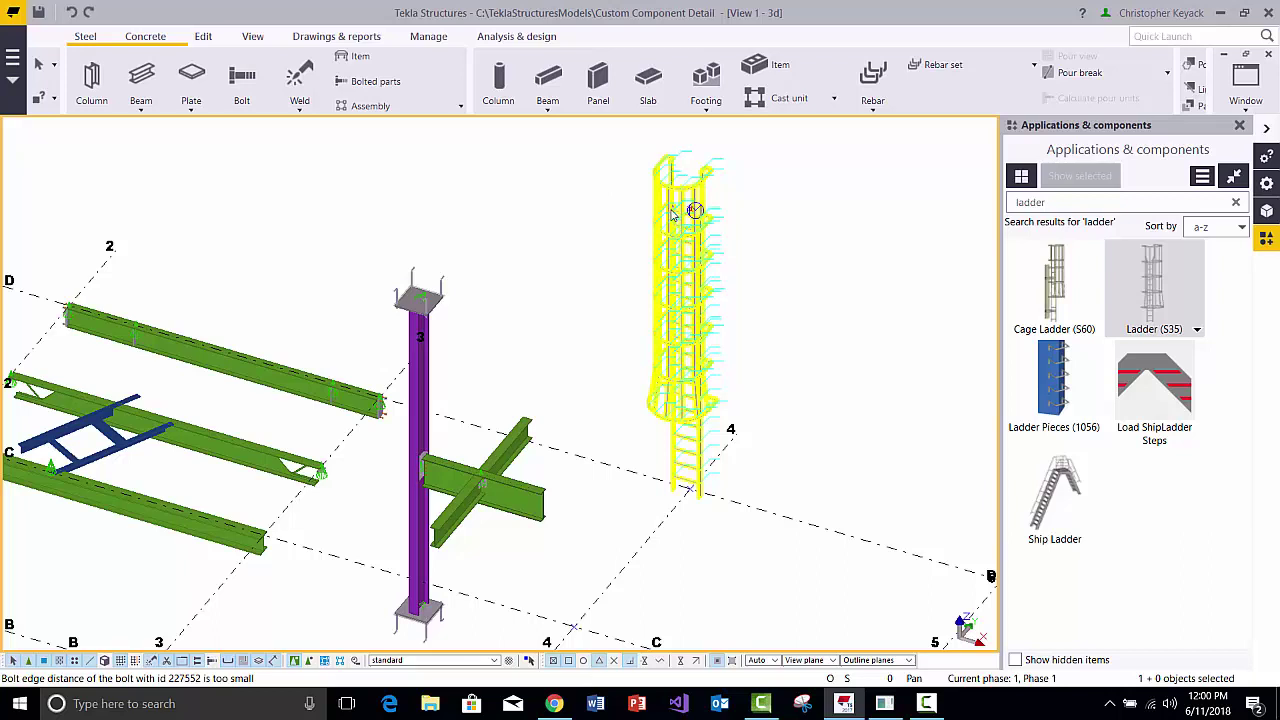
click(420, 420)
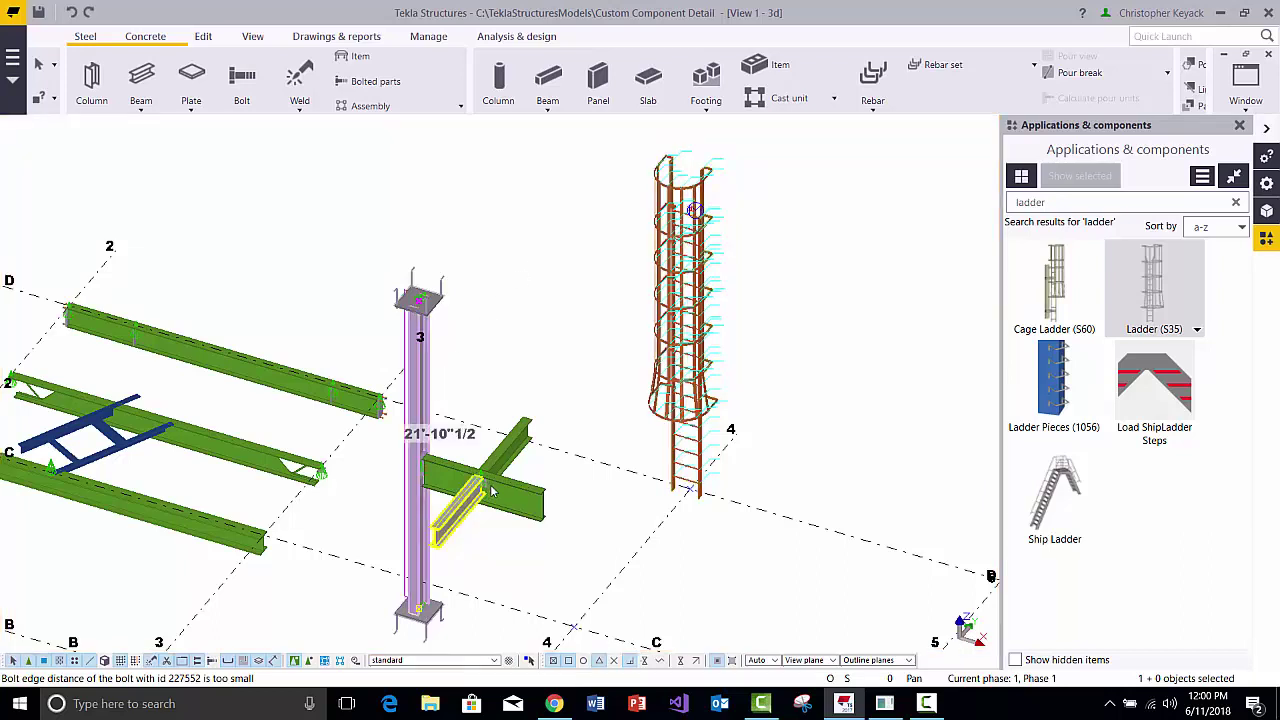
click(490, 495)
click(565, 300)
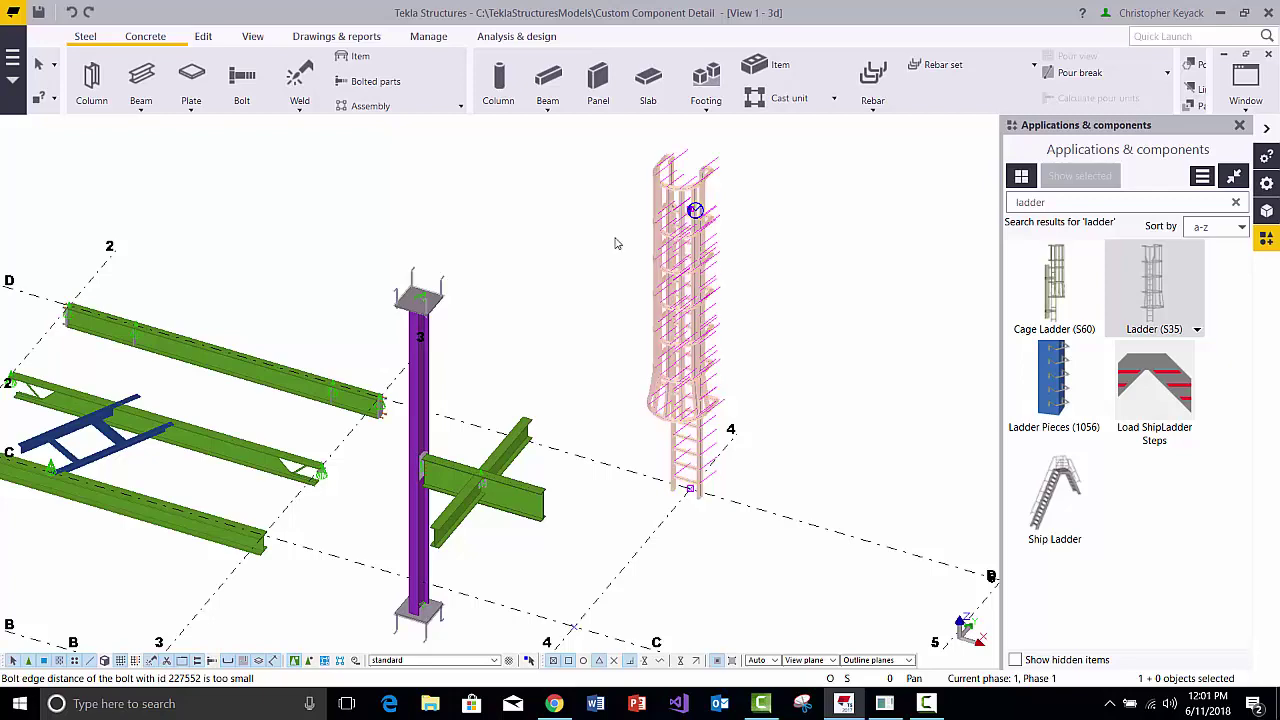
middle_drag(851, 400, 833, 300)
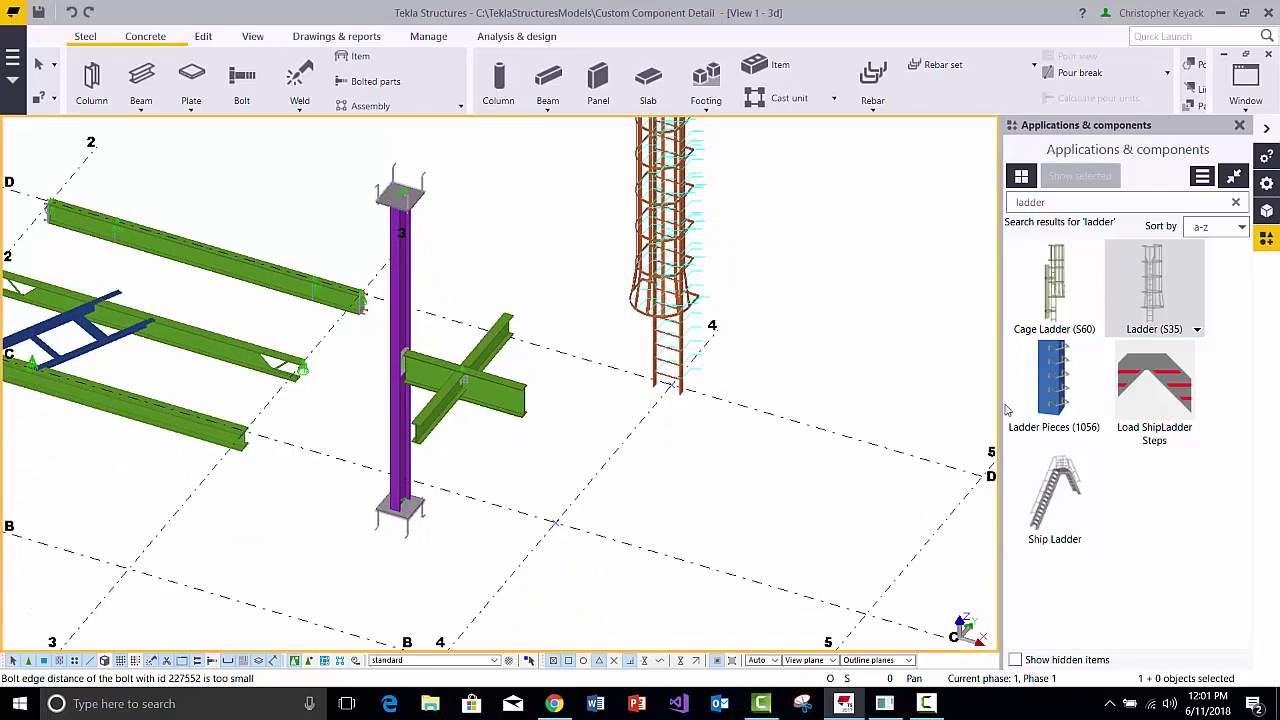
Place a Ship Ladder from two picked points up to its height, then clear the ladder search
click(1055, 490)
click(705, 567)
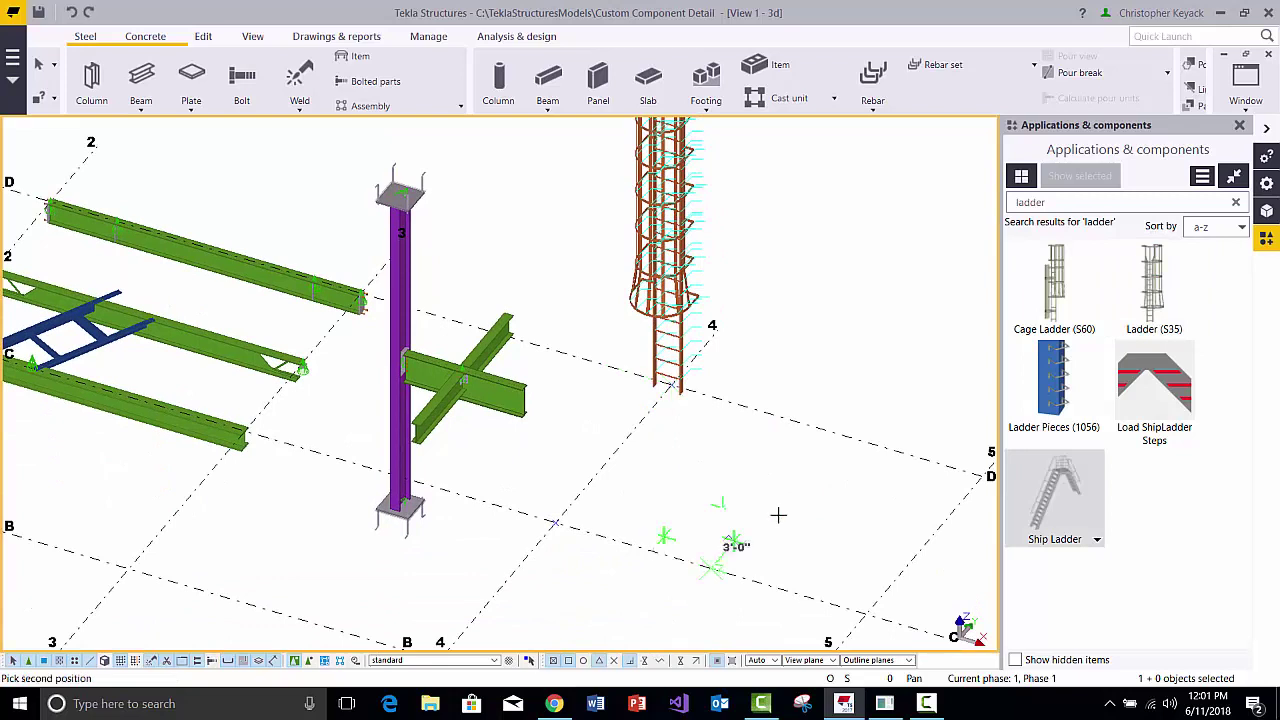
click(843, 433)
click(840, 260)
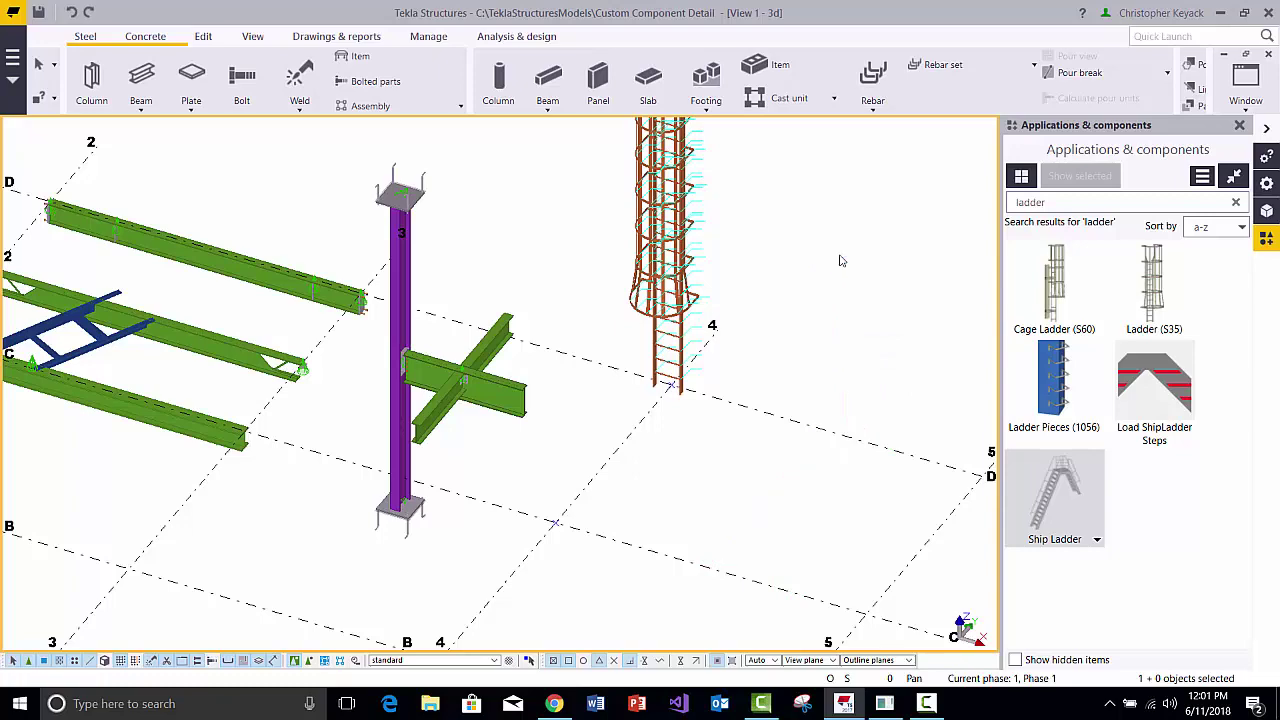
right_click(836, 158)
click(862, 172)
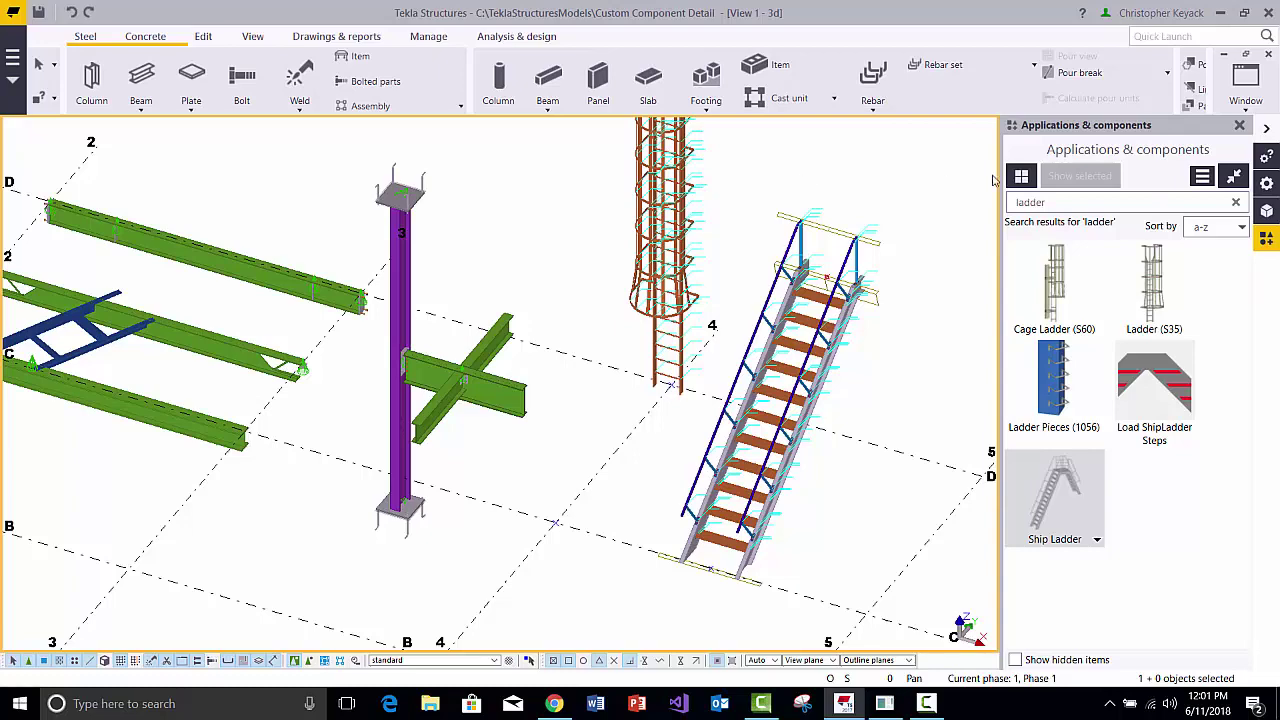
click(1235, 202)
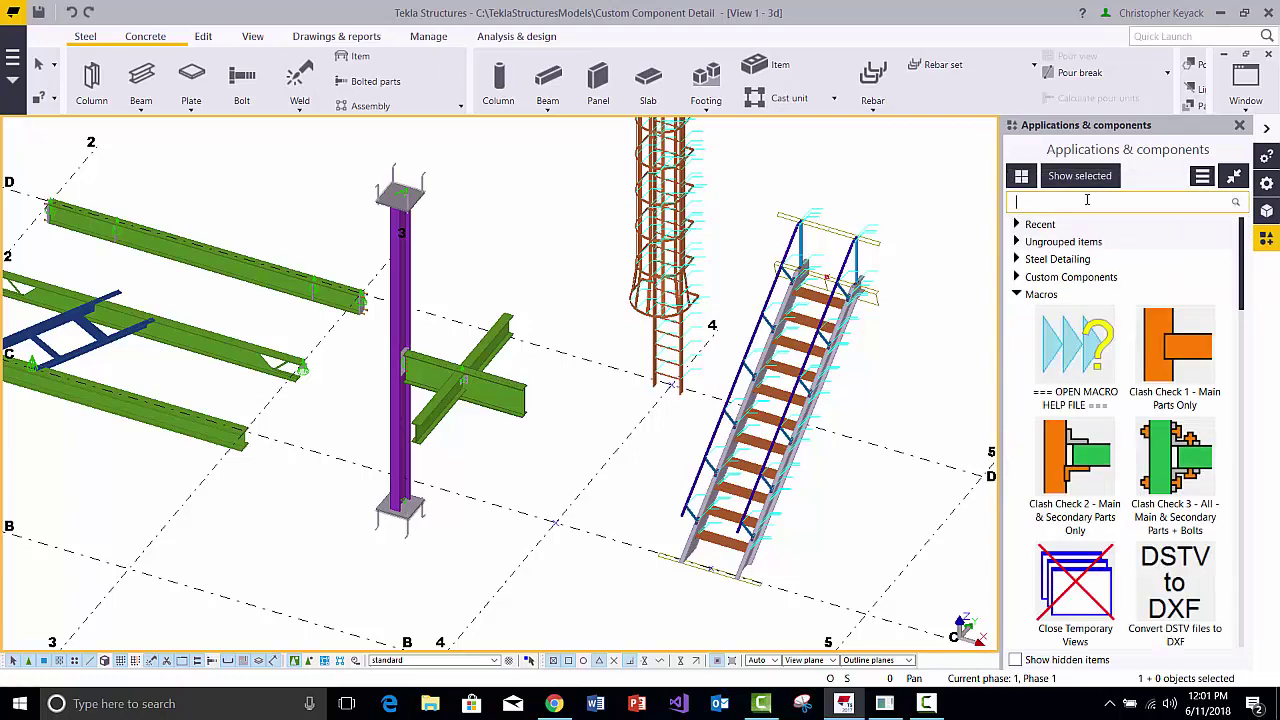
Search 'joist' and place two Joist (Bar) components, about 20'-0" and 33'-6" long
text(joist)
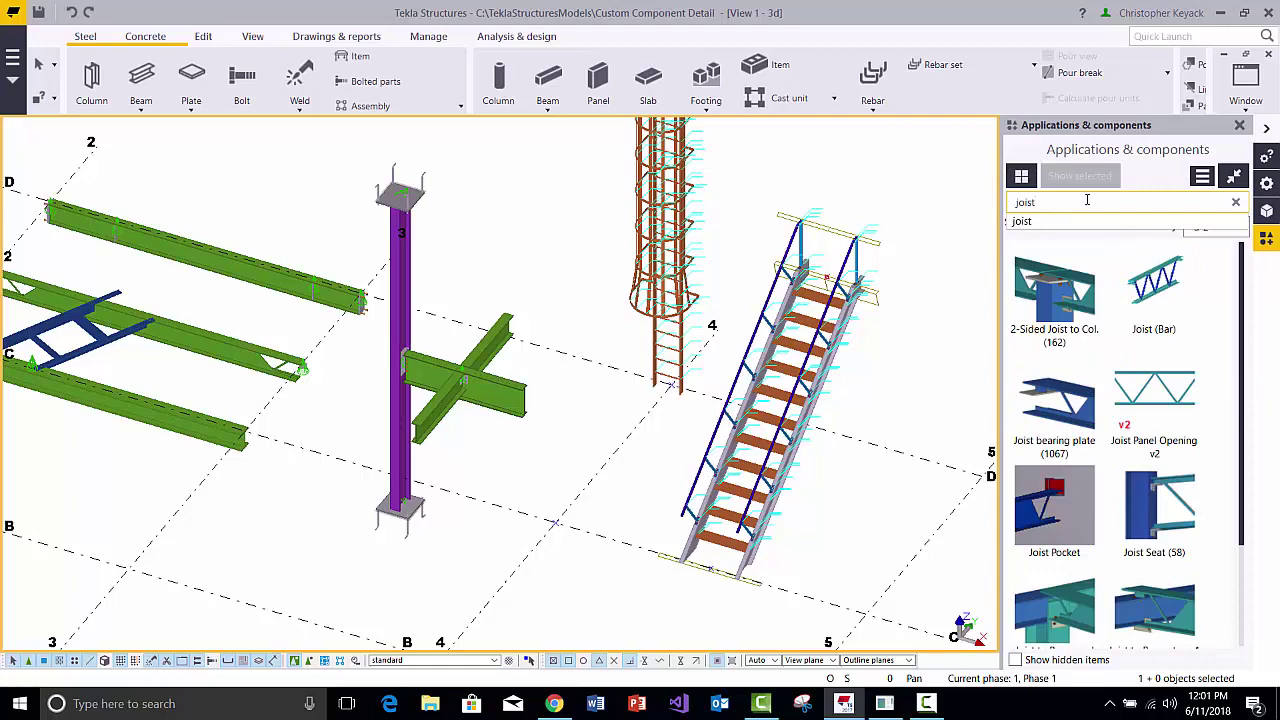
click(1158, 280)
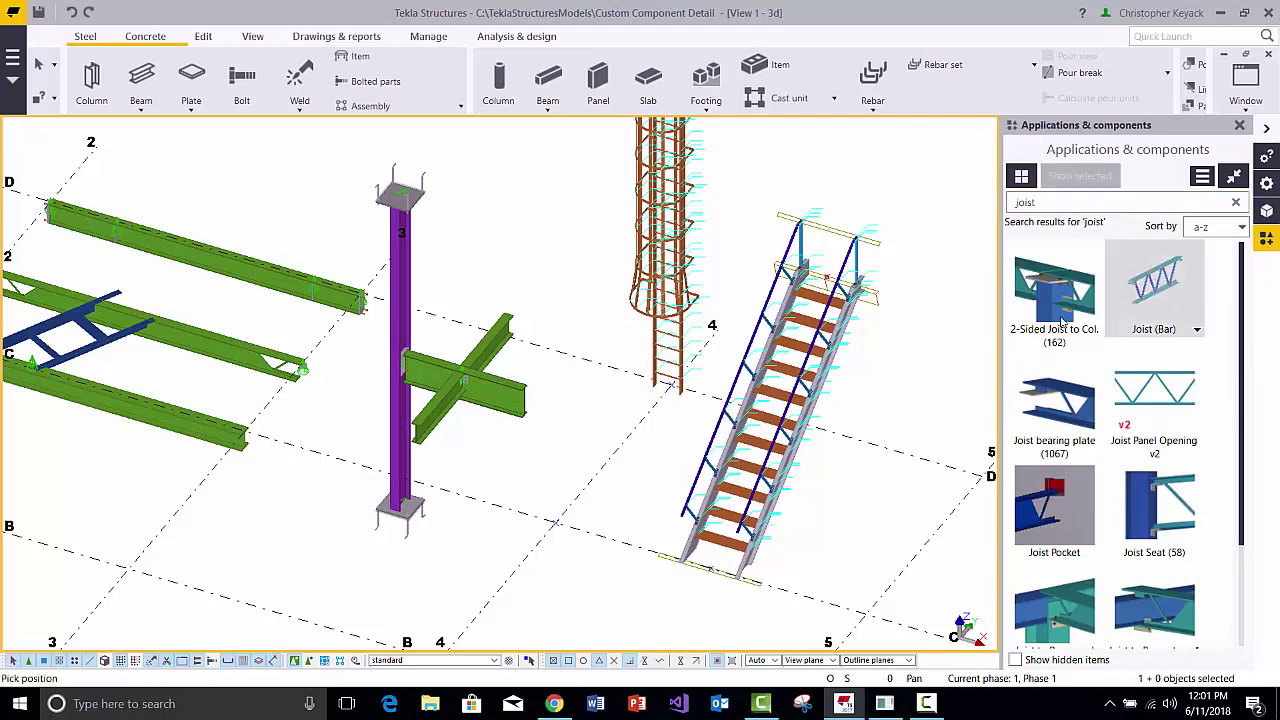
scroll(555, 381, down, 2)
click(414, 407)
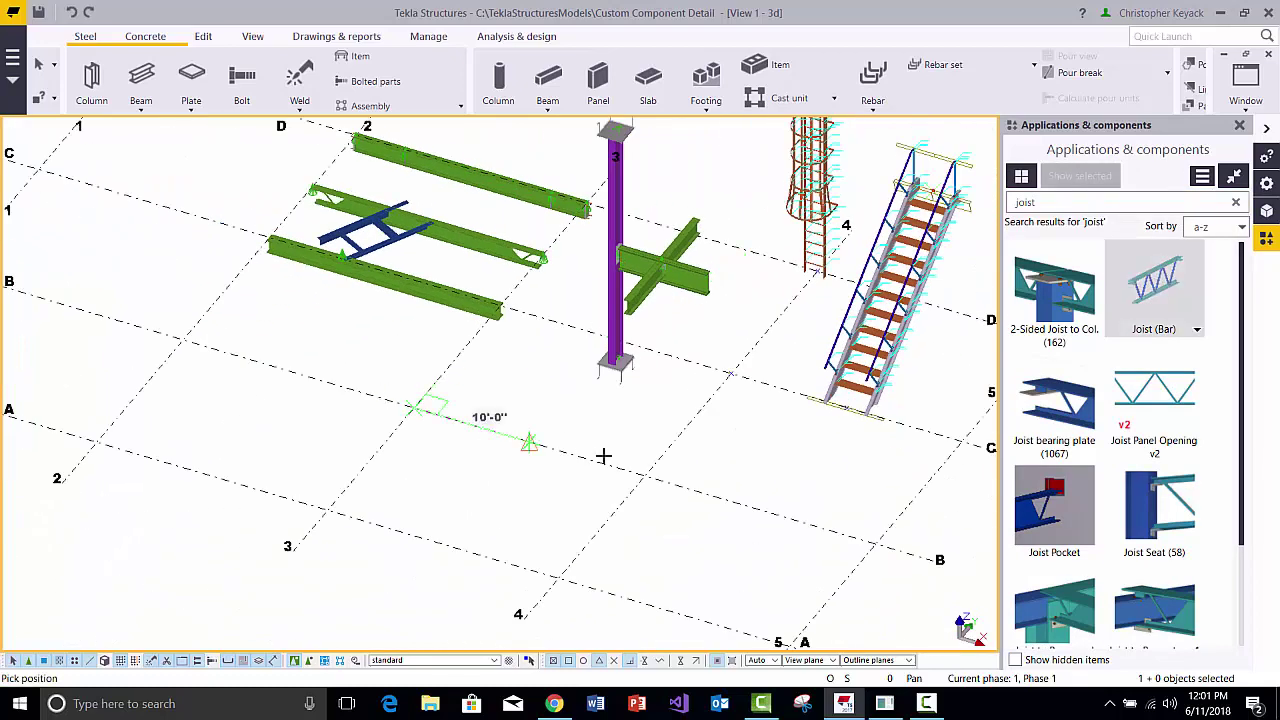
click(644, 472)
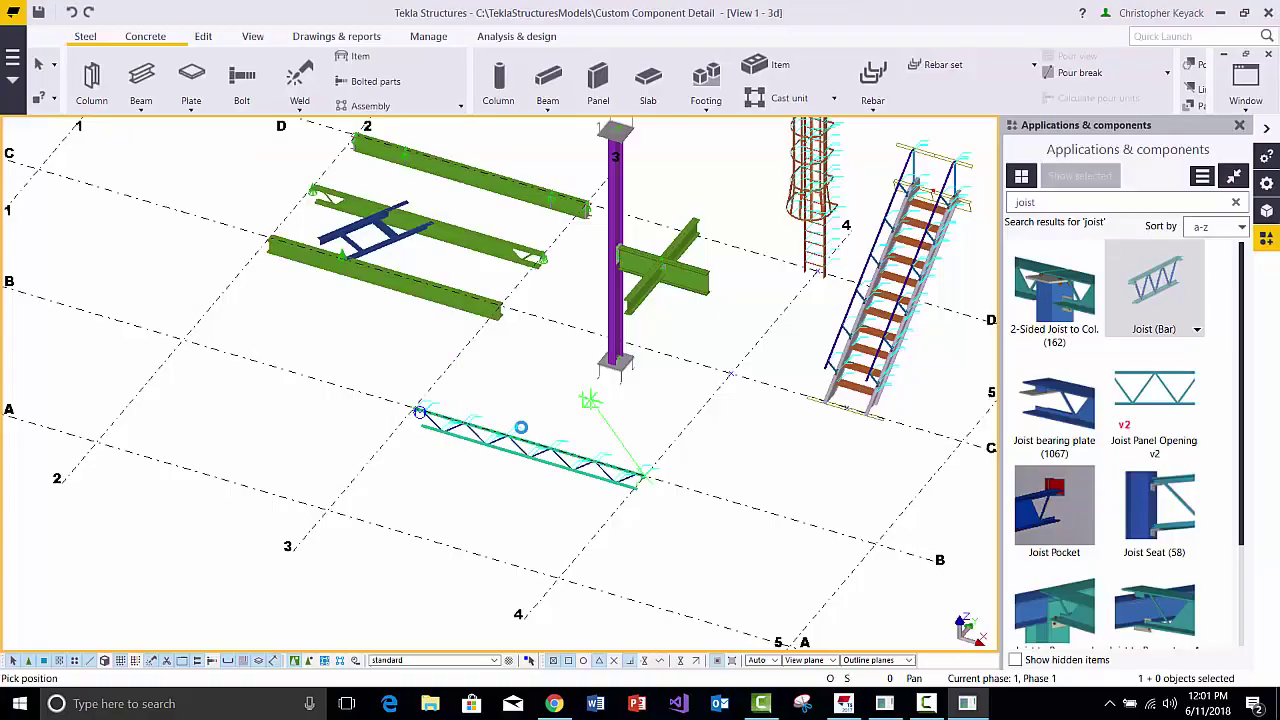
click(331, 512)
click(760, 512)
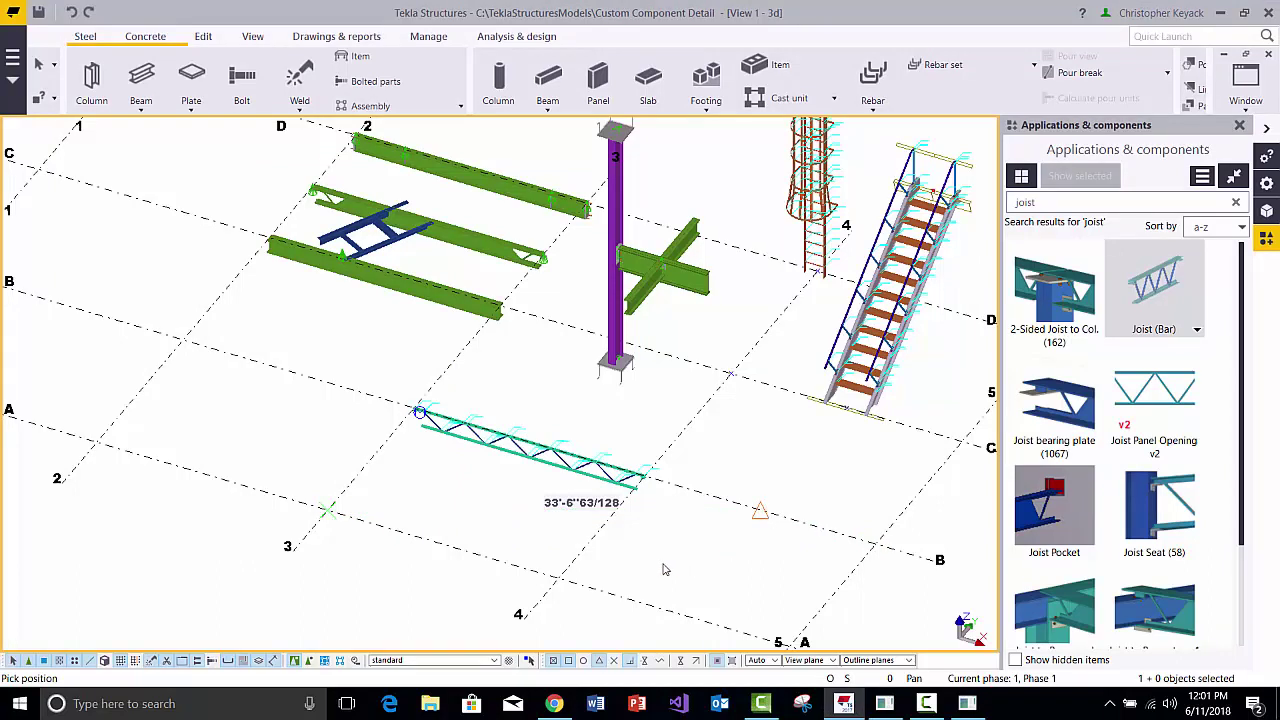
right_click(737, 424)
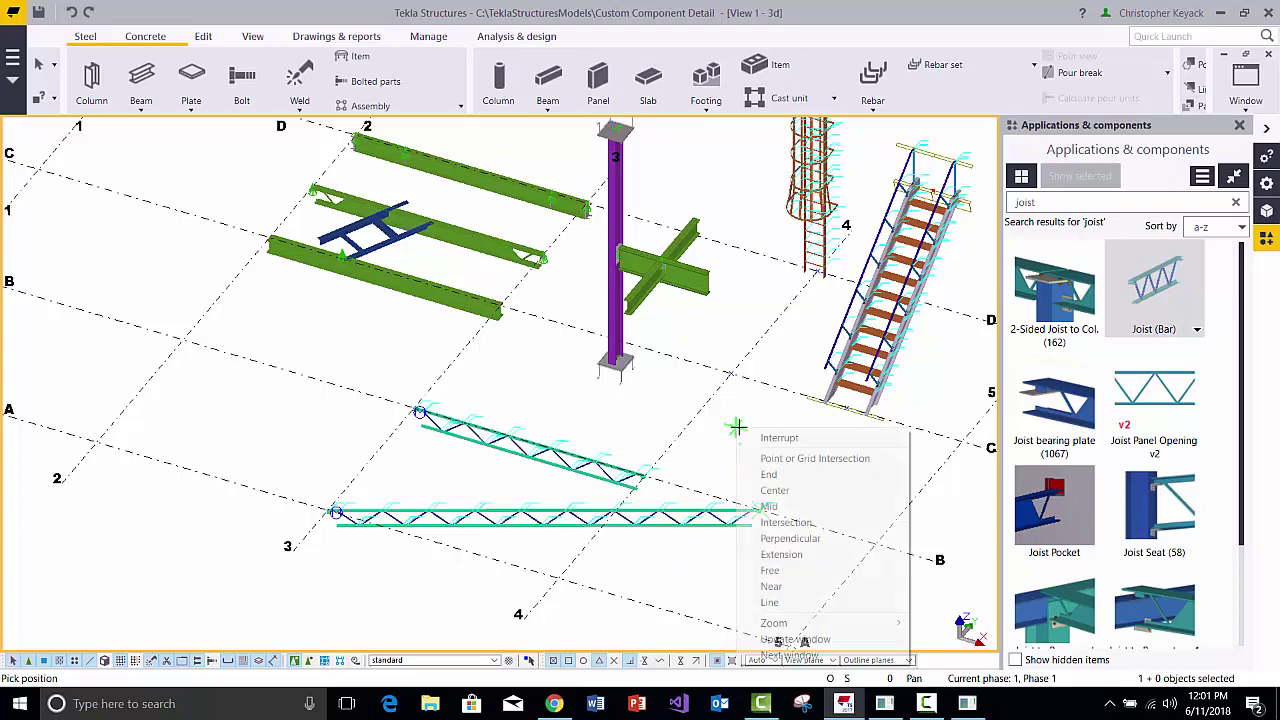
click(757, 434)
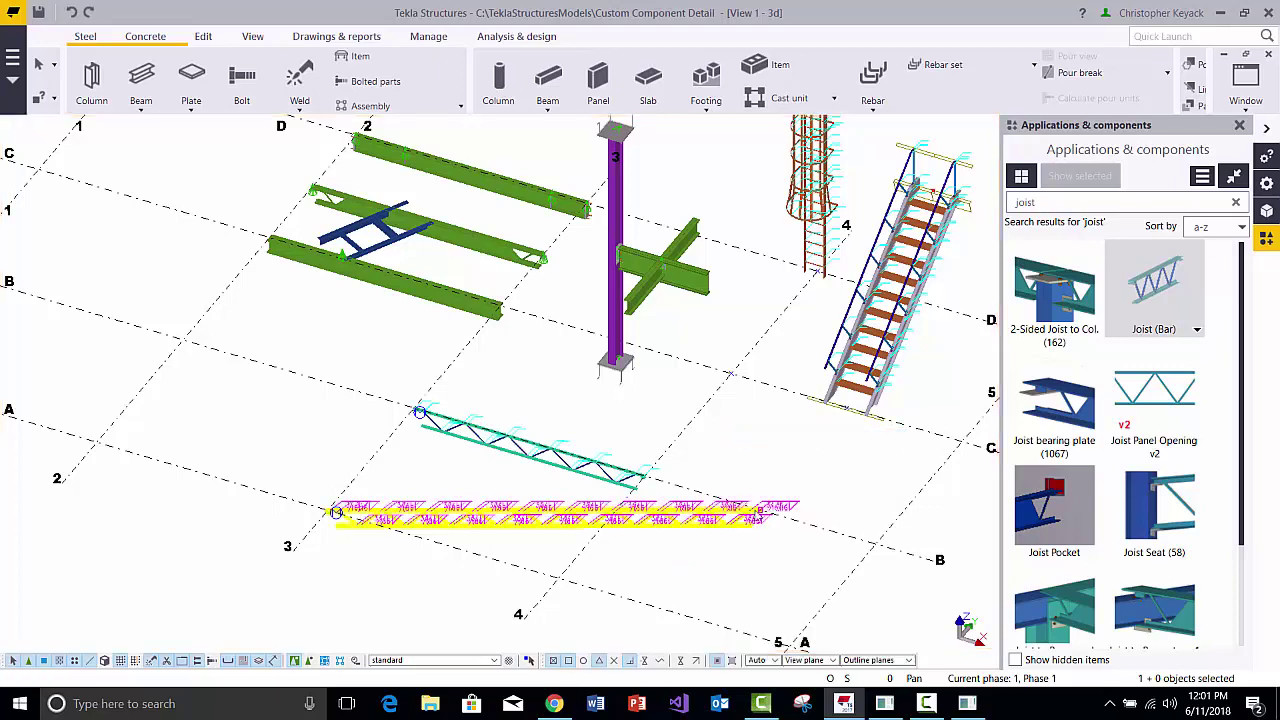
Move the longer lower joist's end back 12'-6" to its midpoint
right_click(760, 457)
key(Escape)
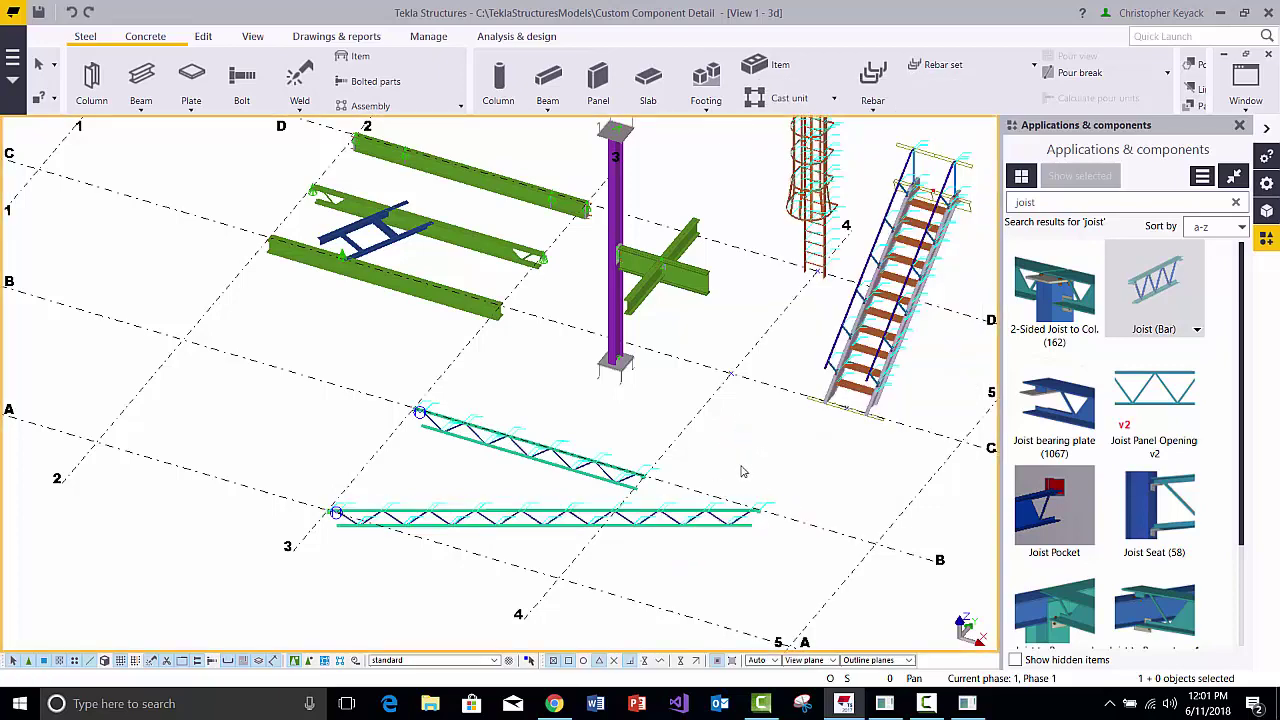
drag(733, 453, 784, 528)
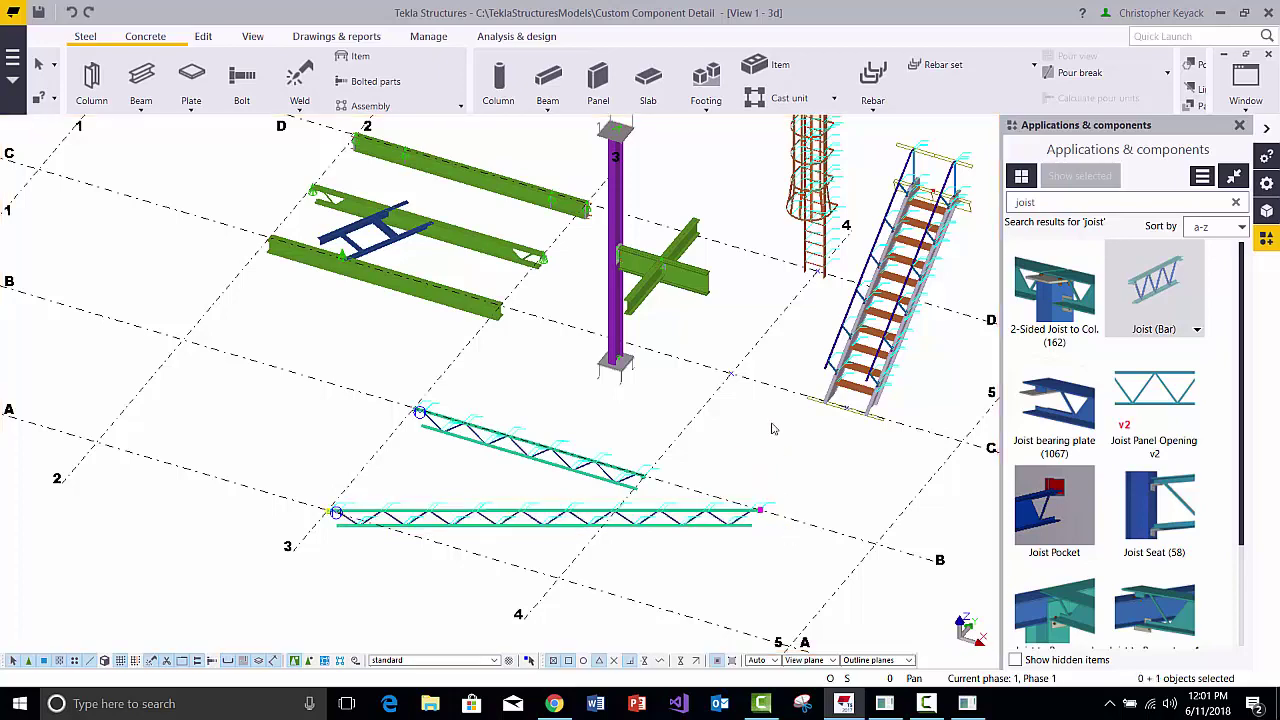
right_click(773, 426)
click(808, 239)
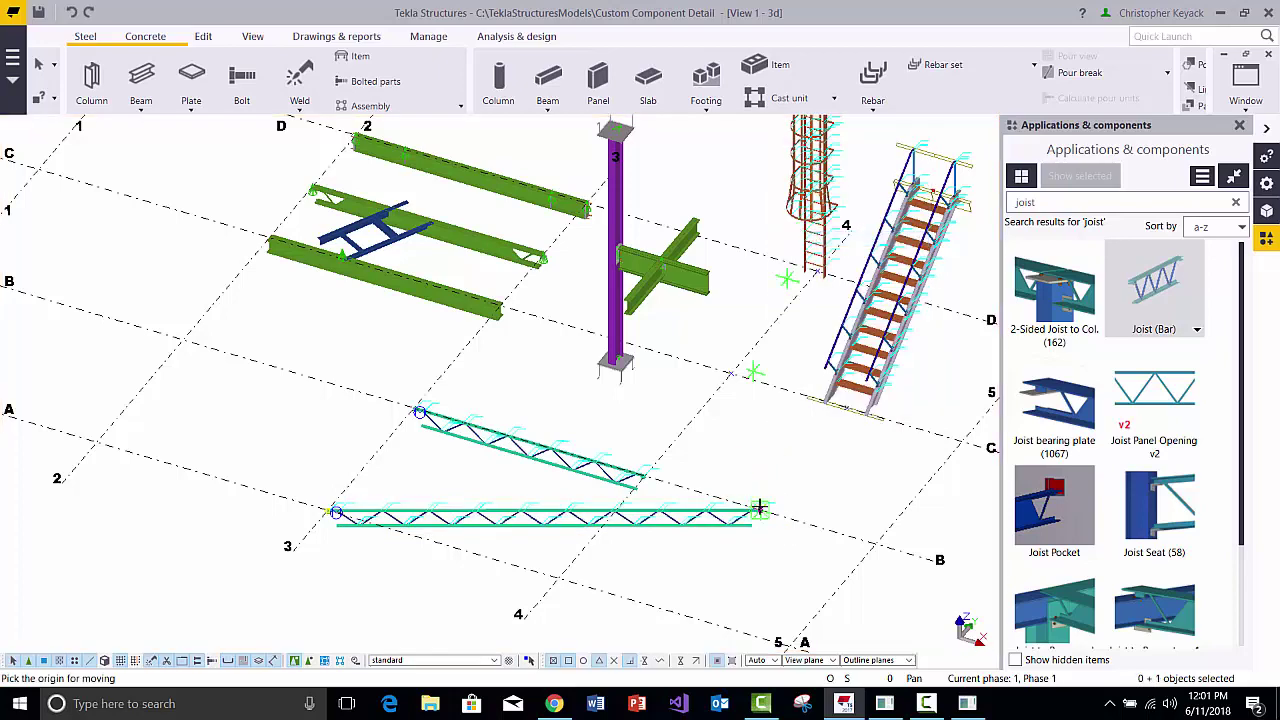
click(748, 509)
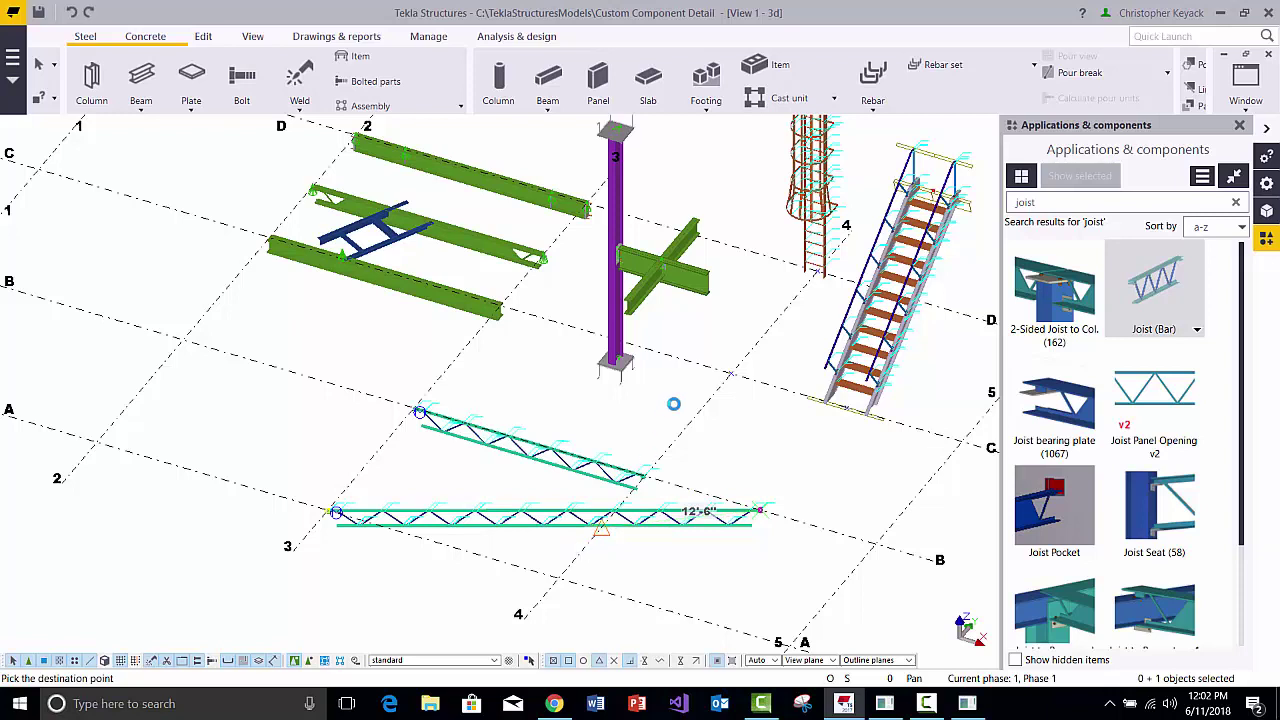
click(600, 527)
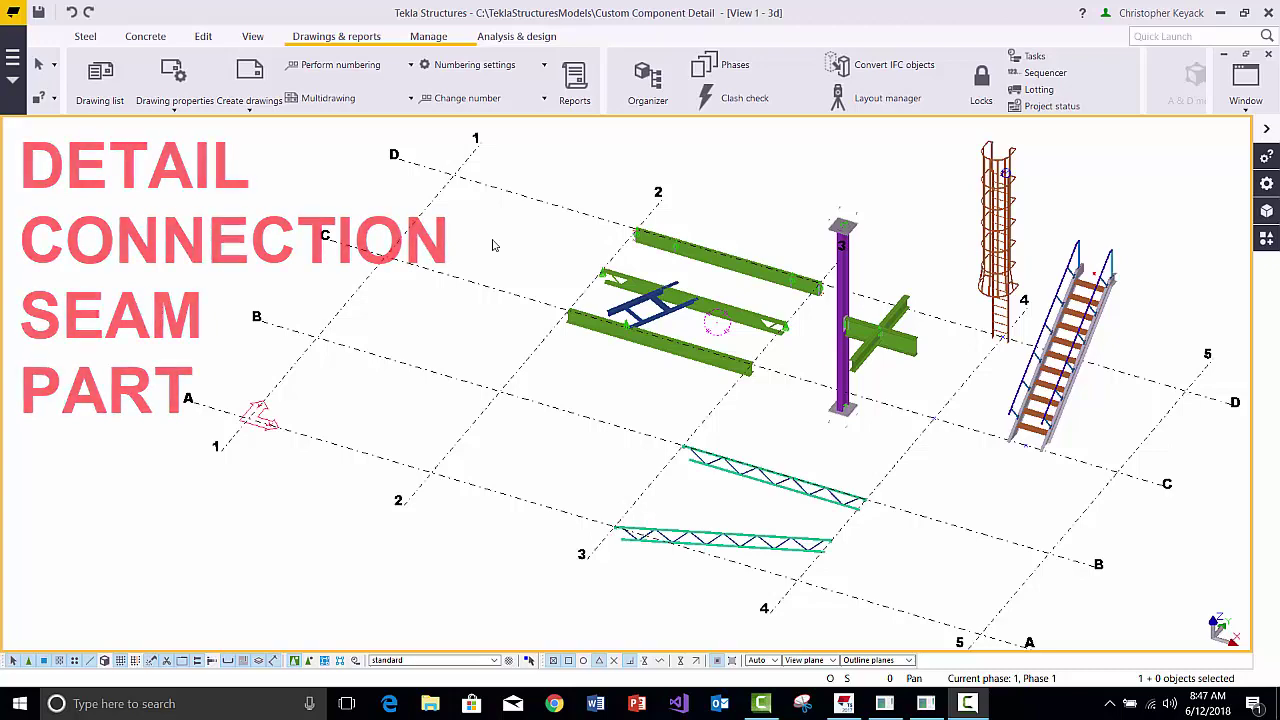
scroll(805, 280, up, 2)
scroll(818, 283, up, 5)
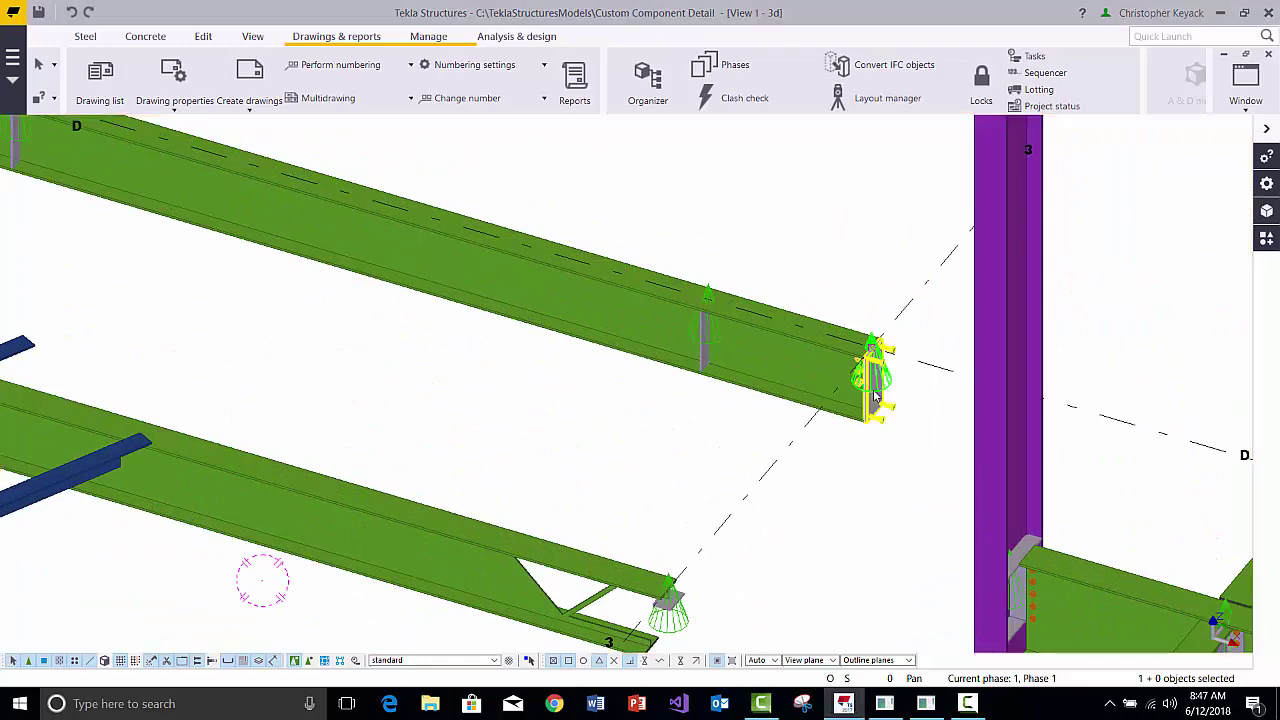
scroll(871, 347, down, 3)
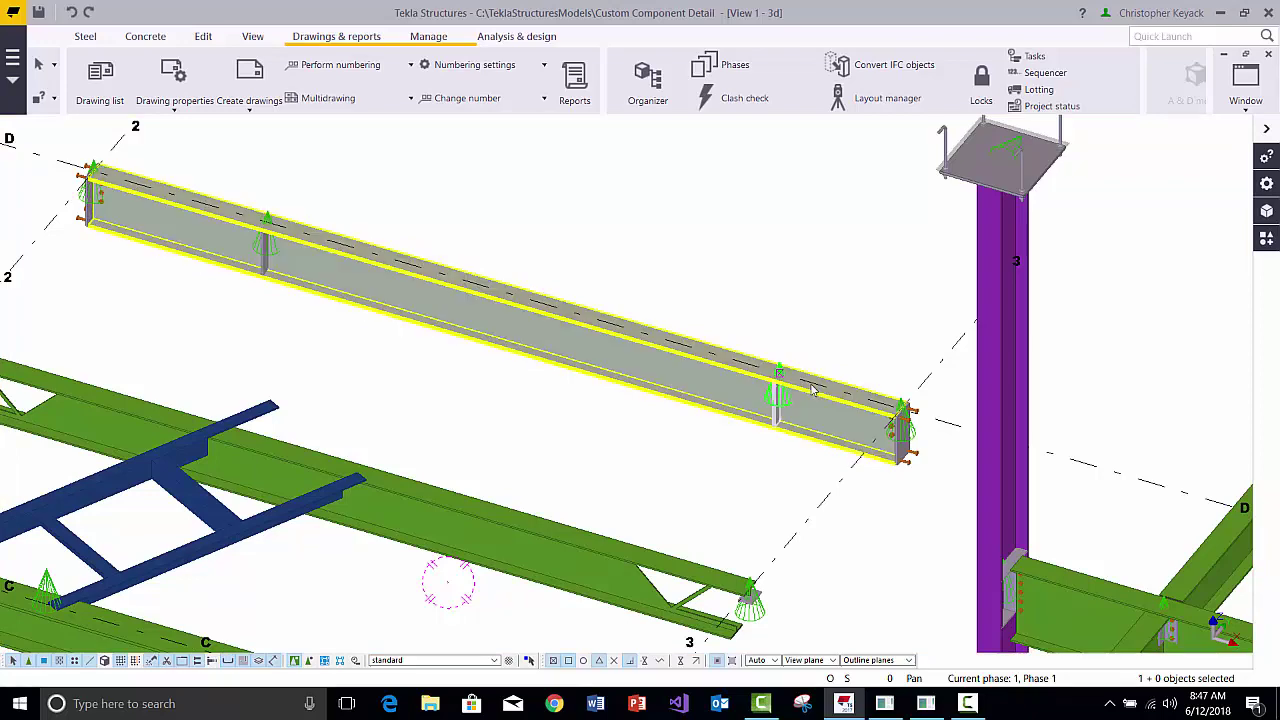
scroll(405, 165, down, 2)
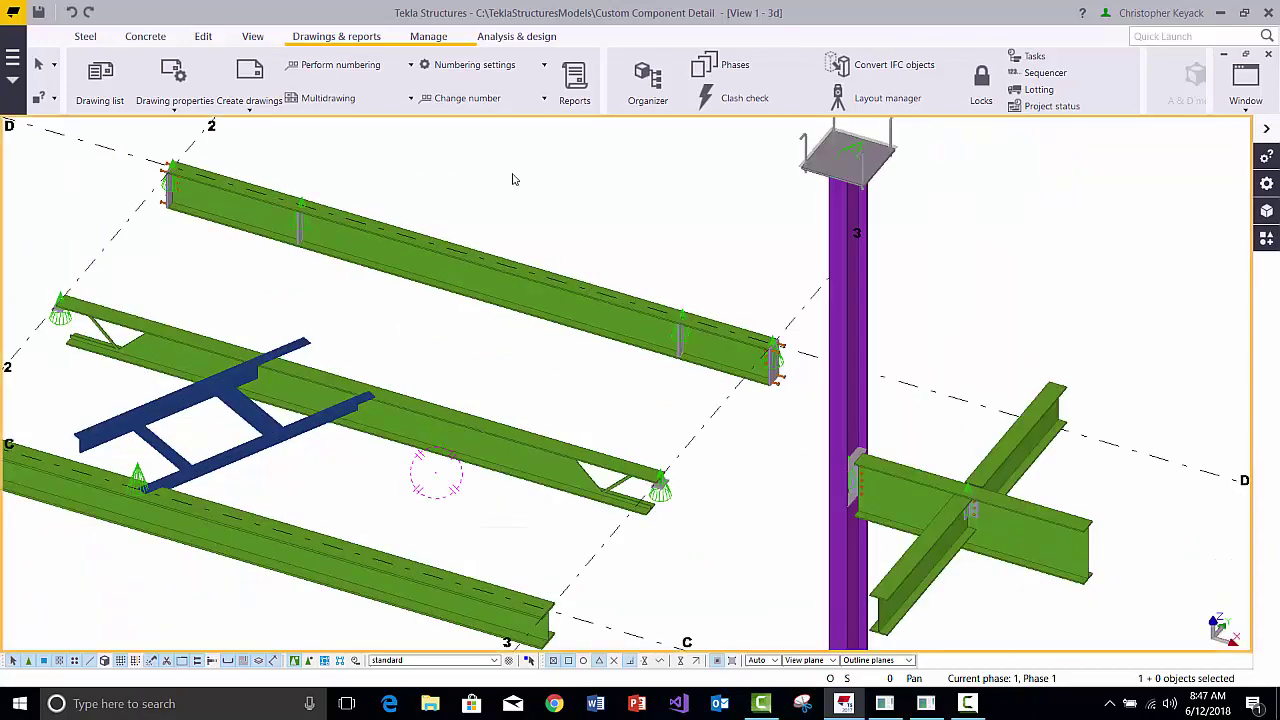
scroll(512, 179, down, 2)
scroll(754, 382, up, 3)
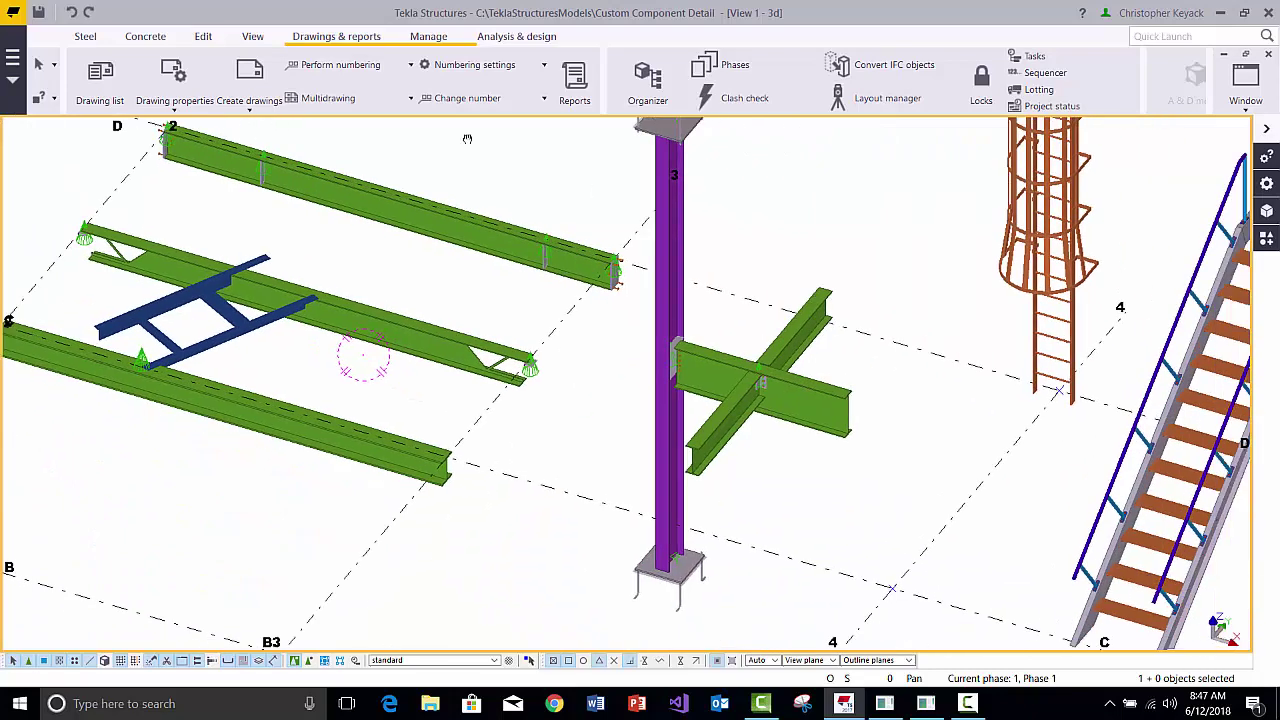
scroll(561, 359, up, 2)
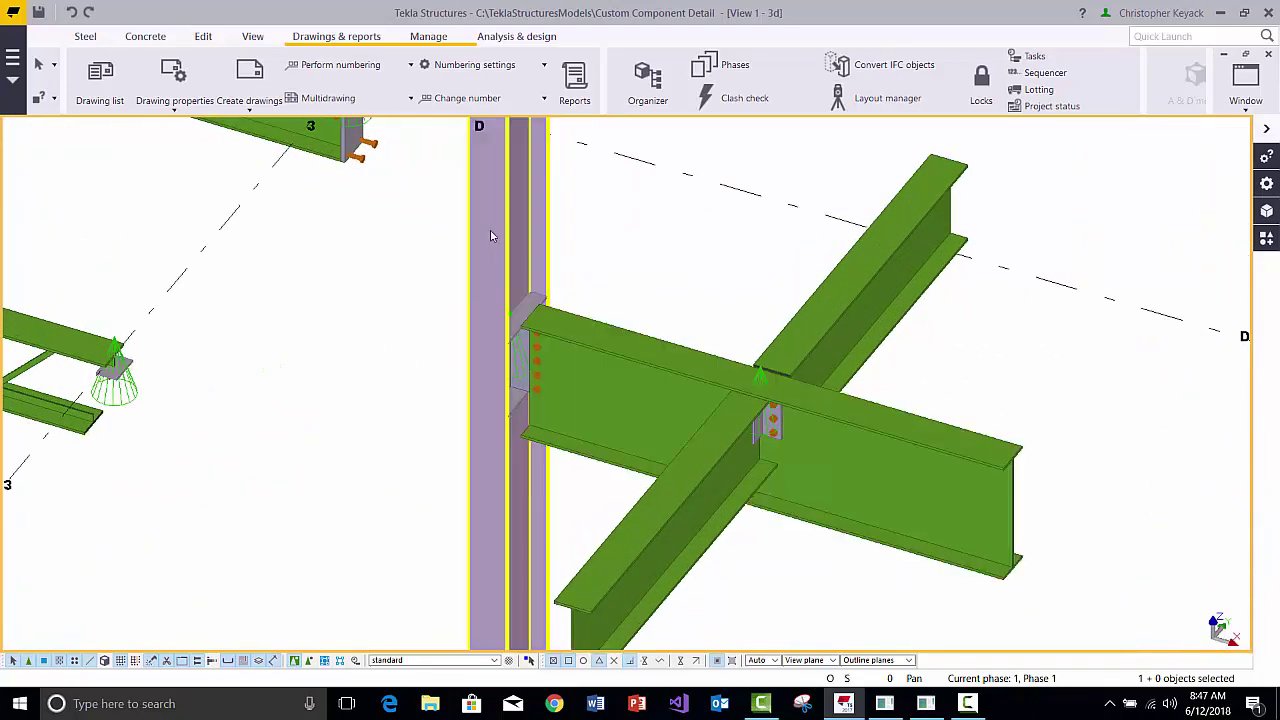
click(490, 230)
click(614, 366)
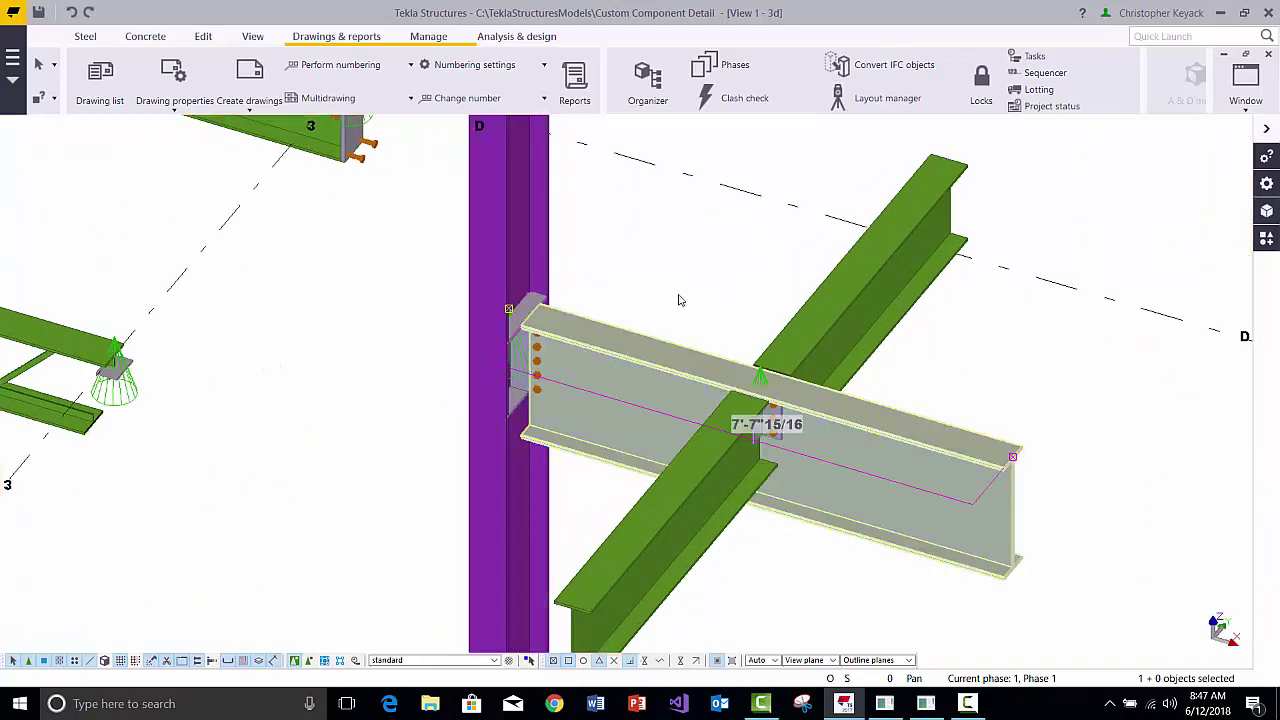
scroll(683, 297, down, 1)
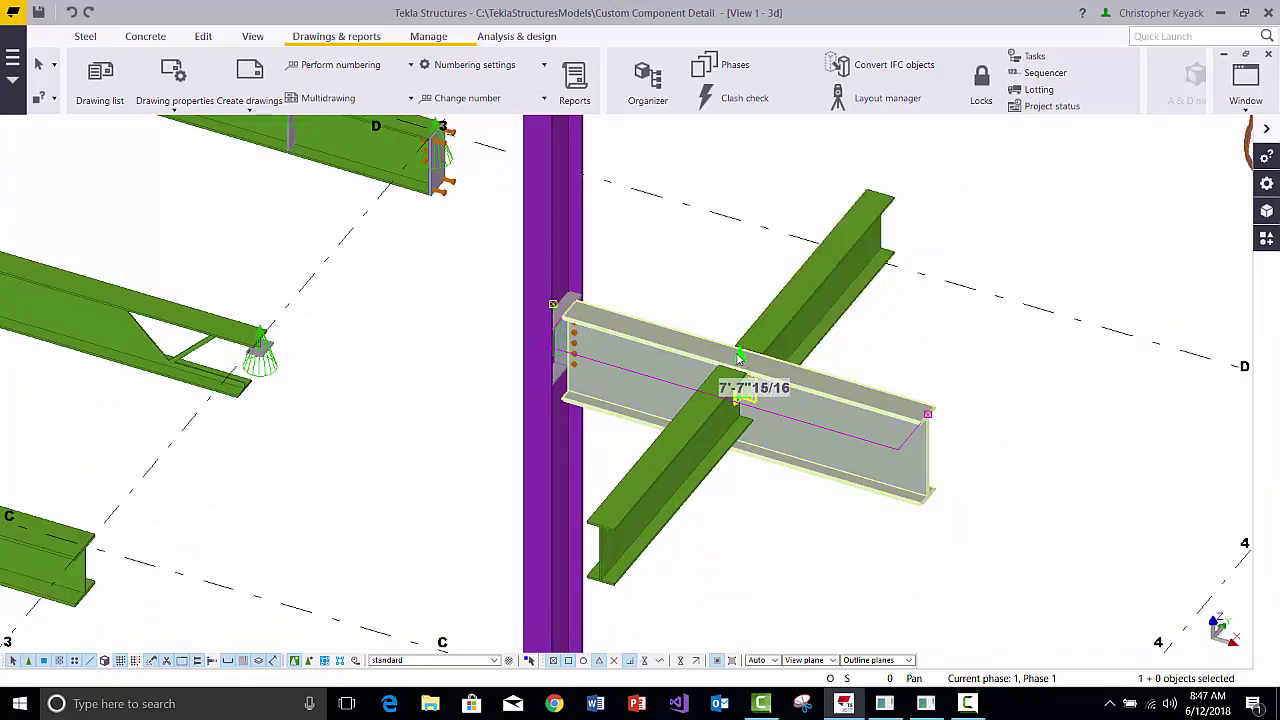
key(Escape)
click(834, 409)
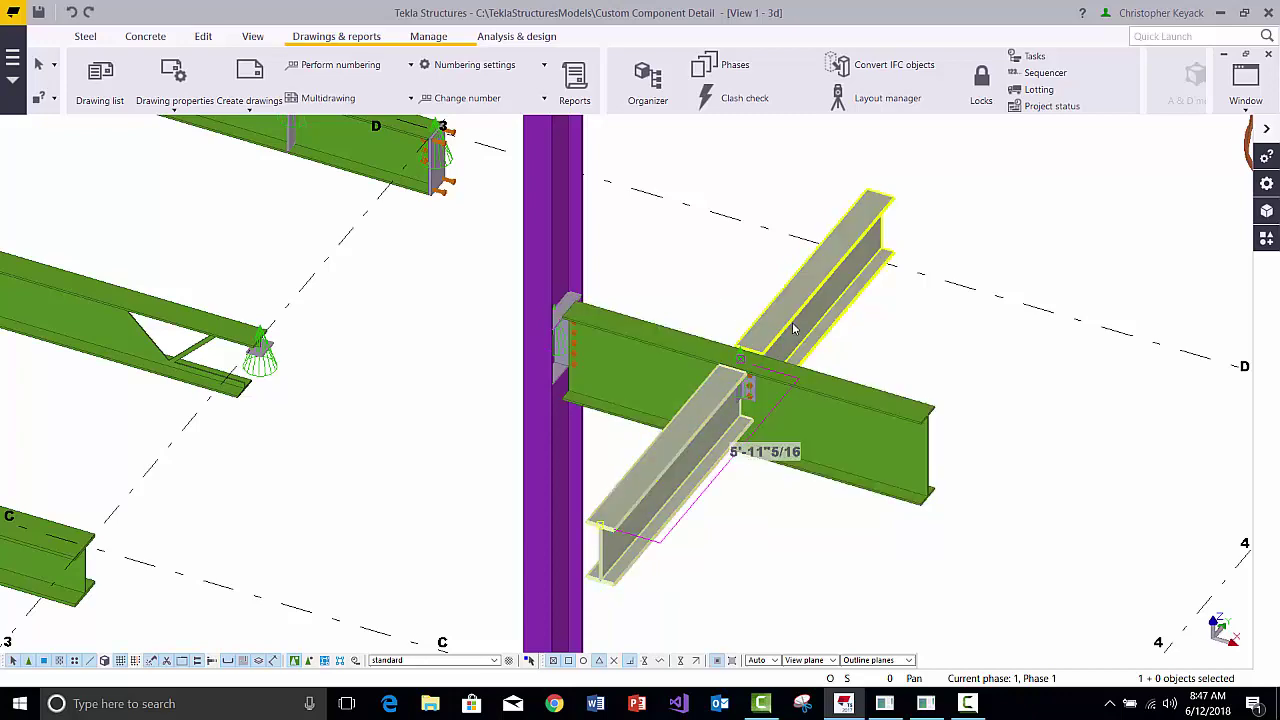
click(680, 271)
scroll(680, 272, down, 1)
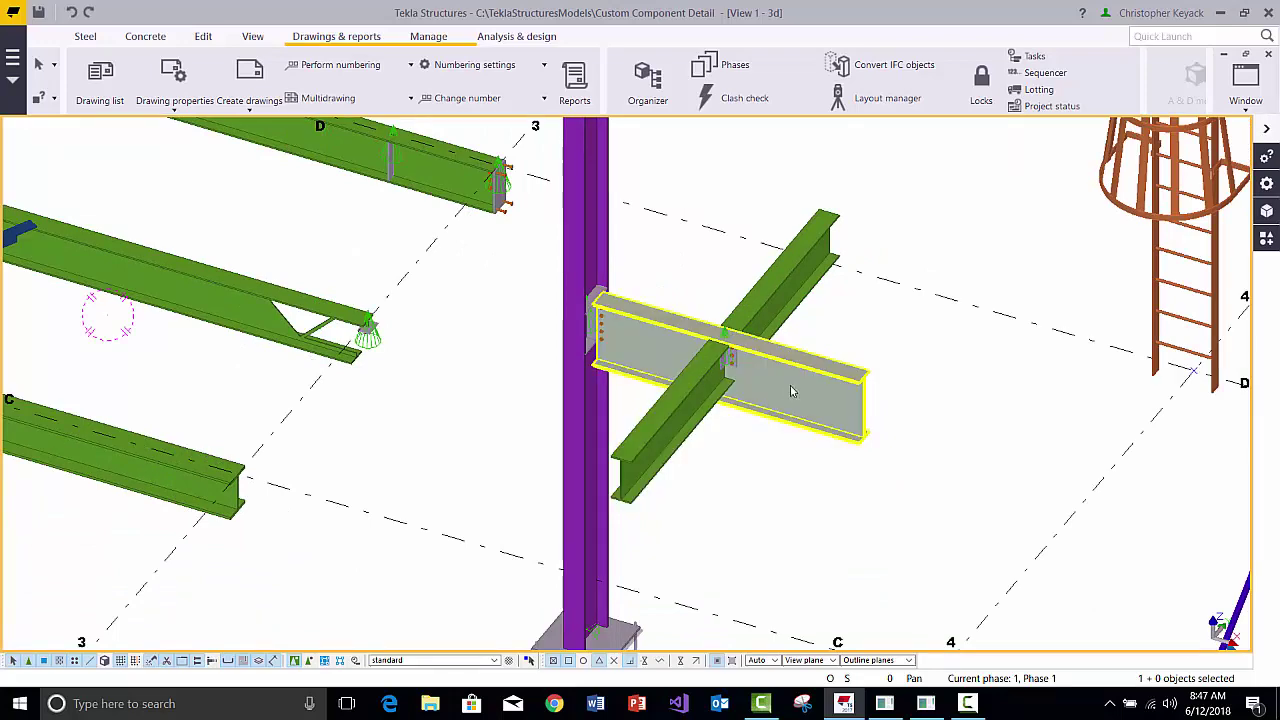
scroll(477, 443, down, 3)
scroll(450, 420, up, 5)
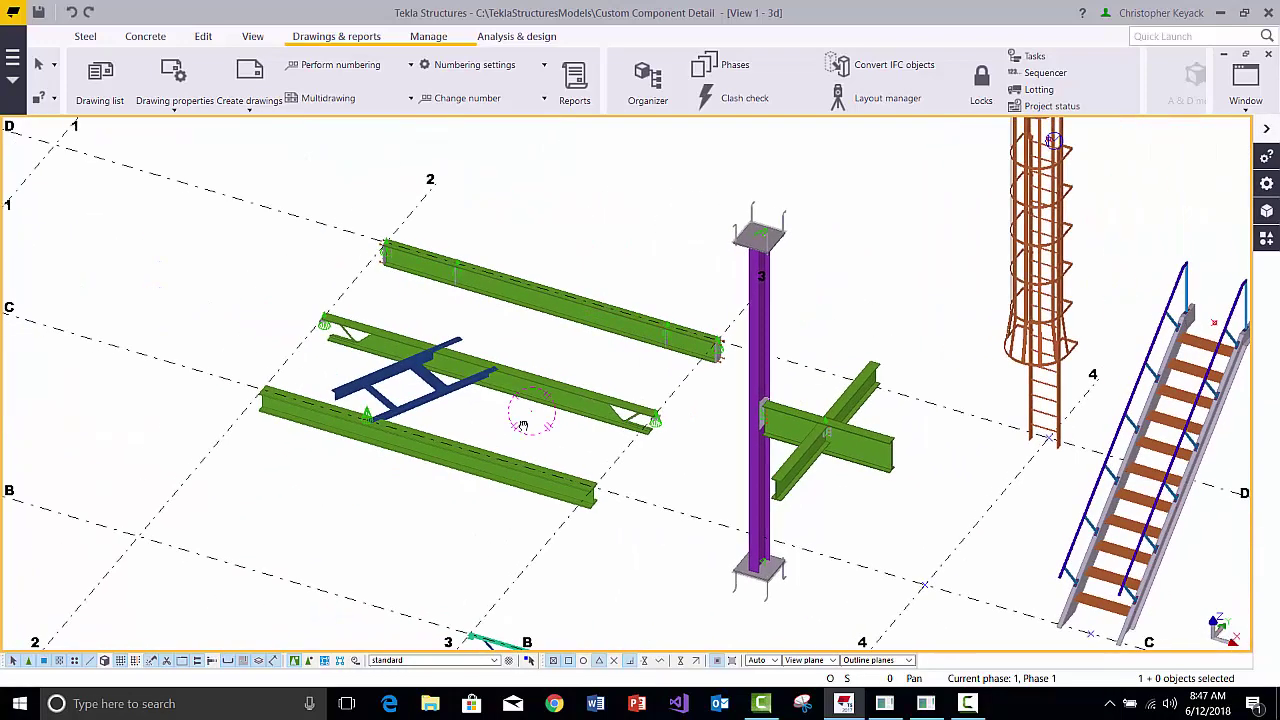
click(445, 420)
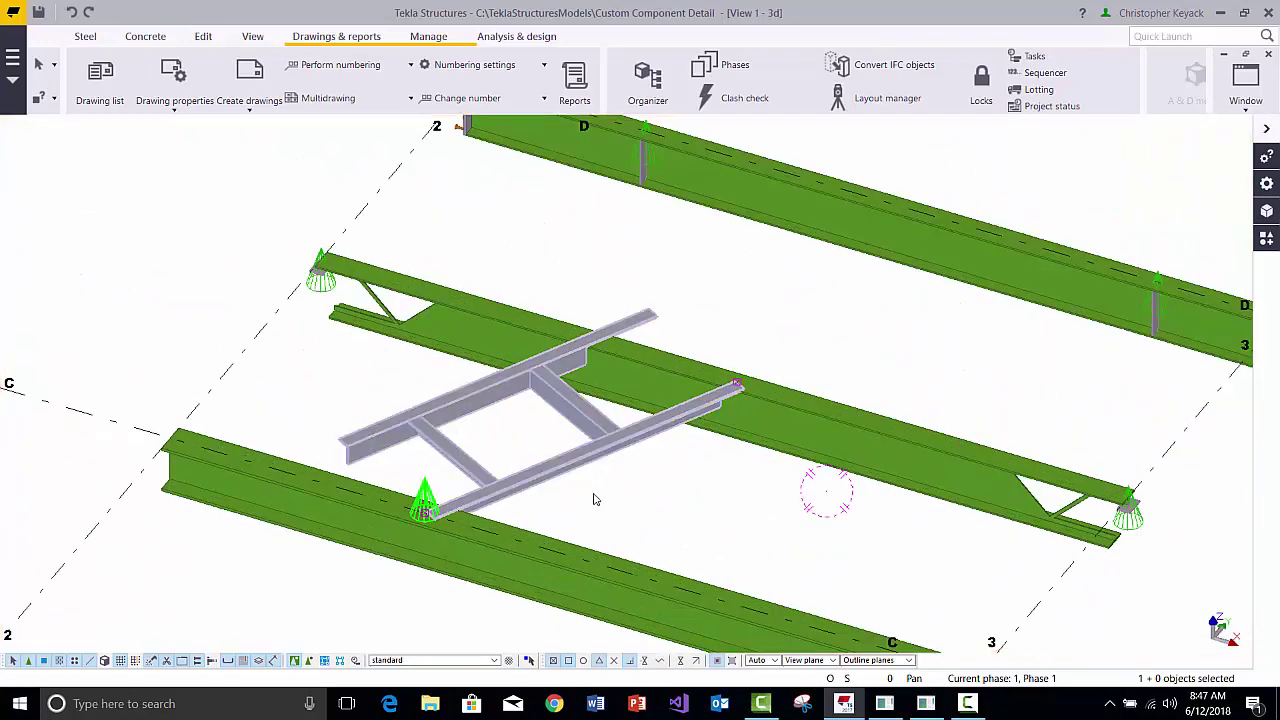
key(ctrl+c)
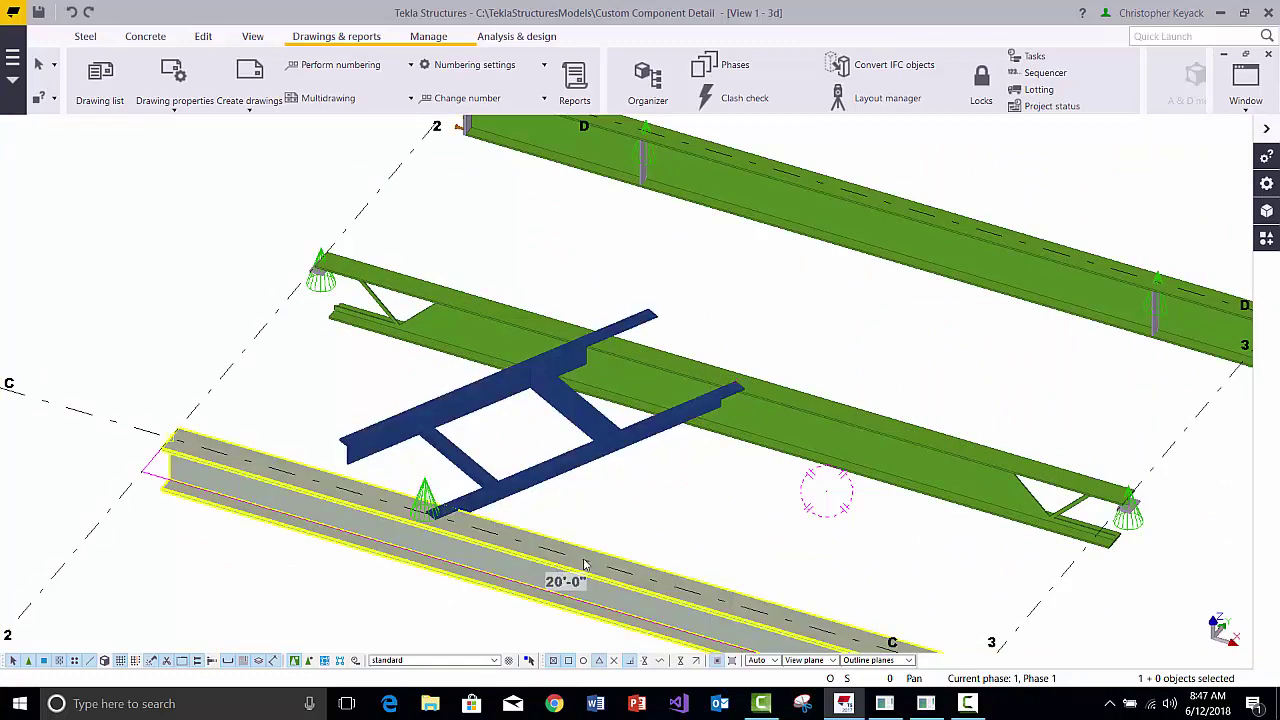
key(Escape)
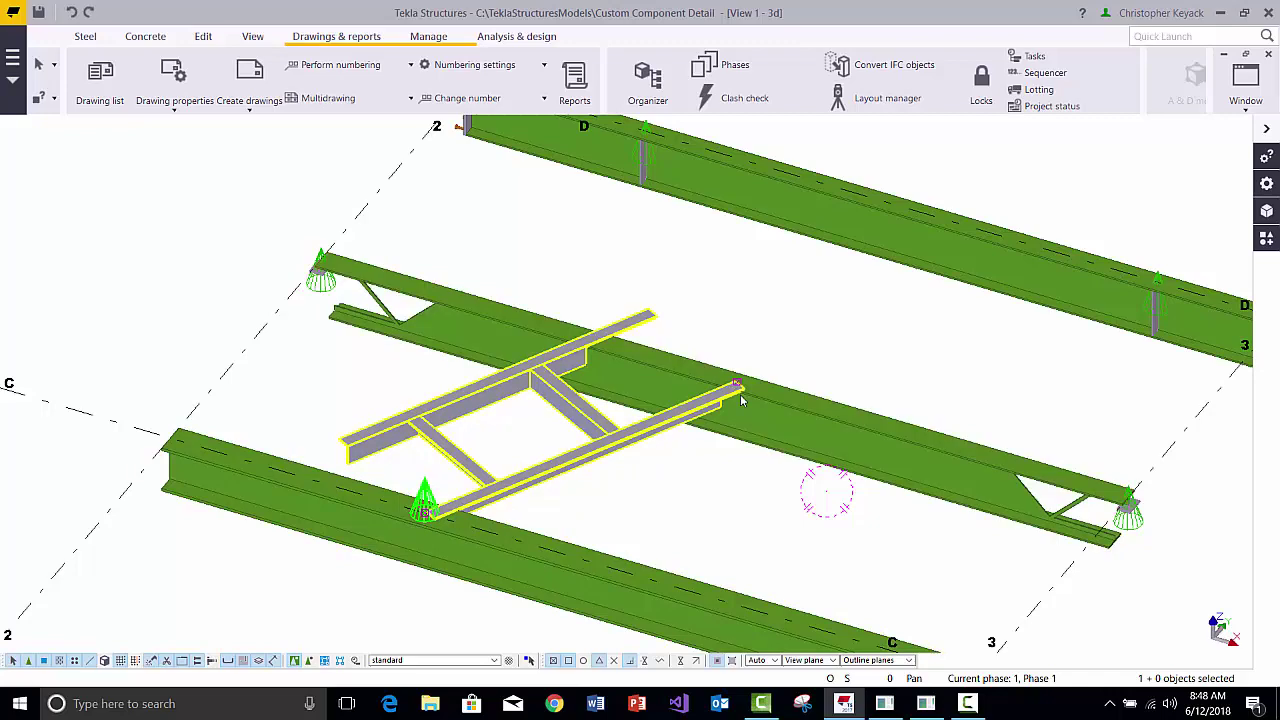
middle_drag(620, 481, 605, 403)
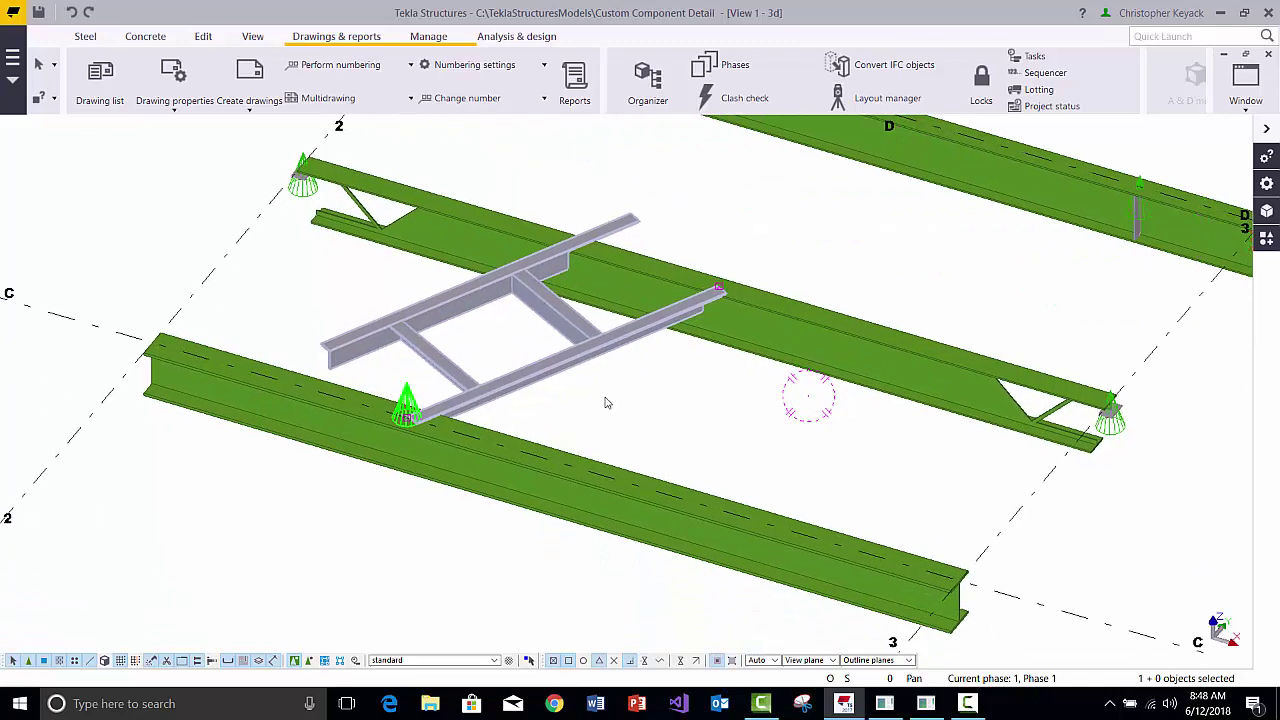
scroll(669, 431, down, 5)
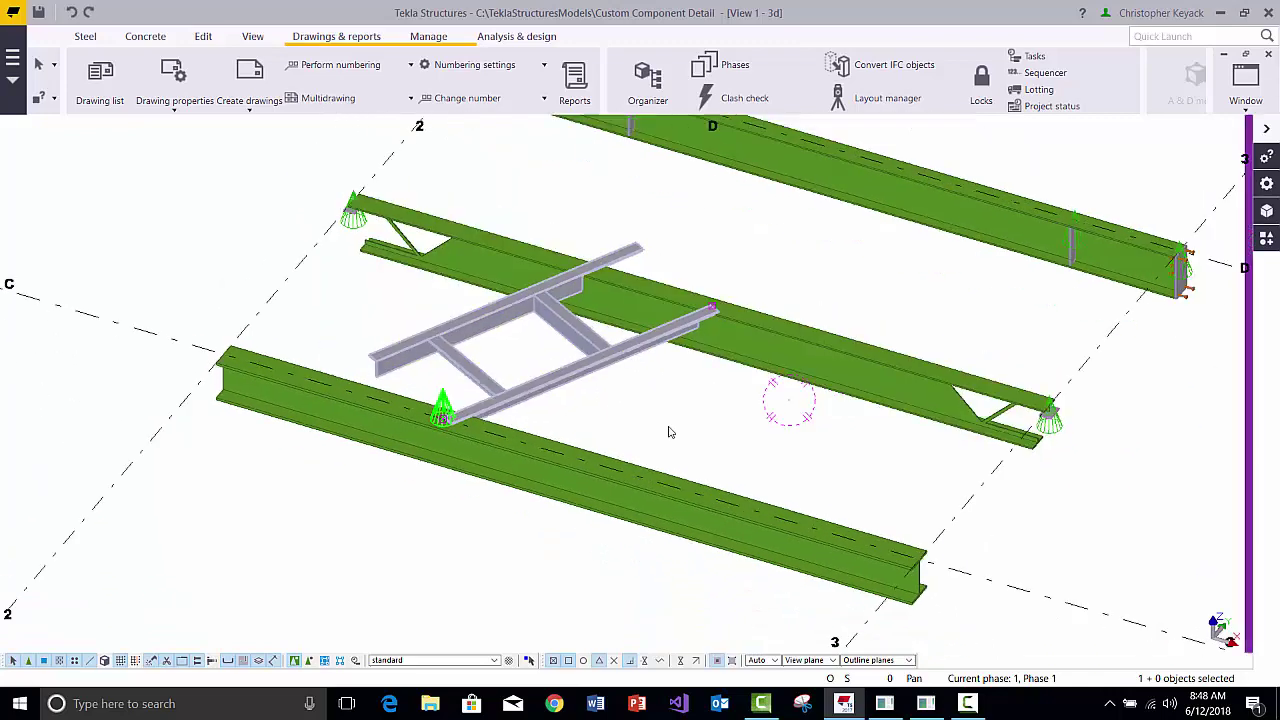
middle_drag(585, 491, 405, 326)
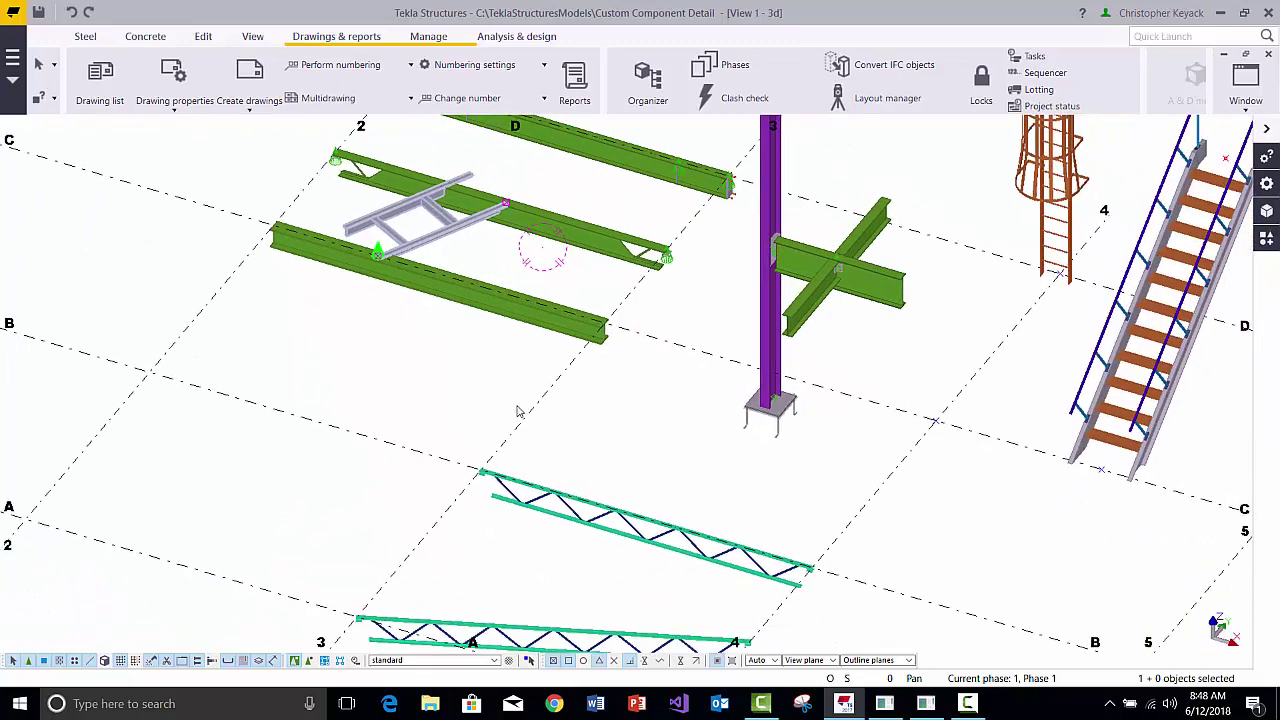
scroll(518, 411, down, 3)
middle_drag(760, 195, 715, 295)
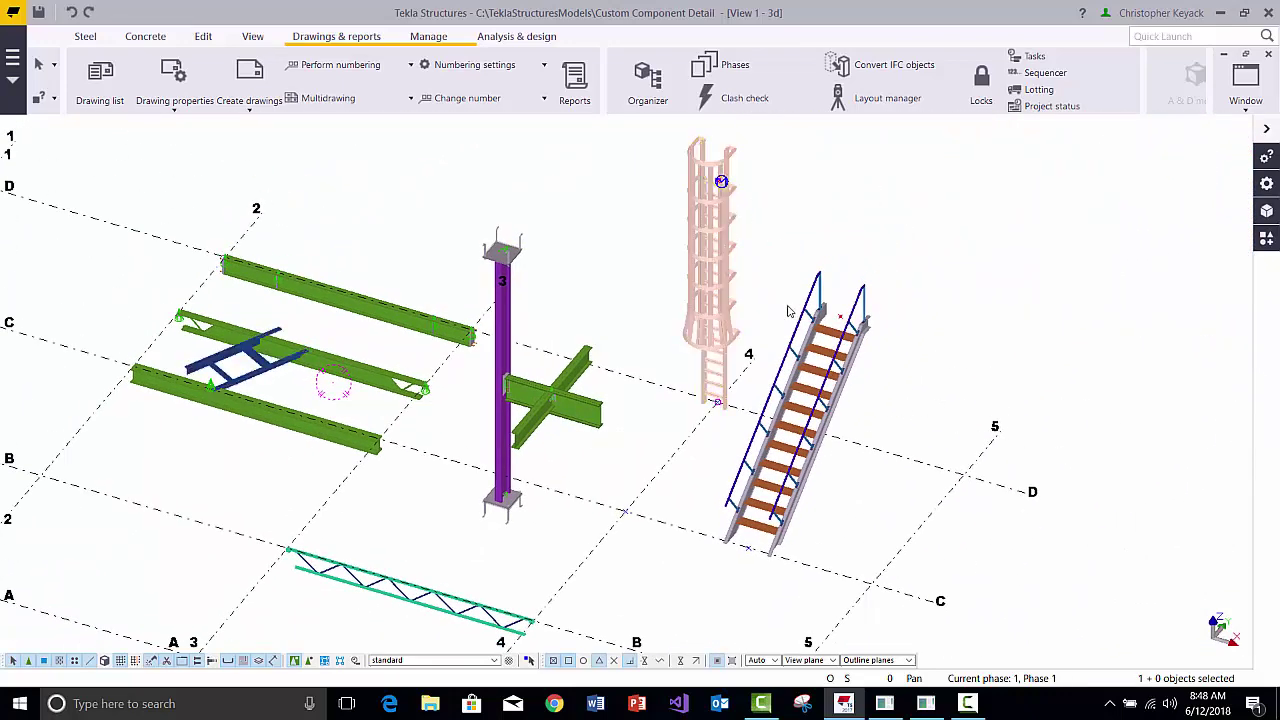
middle_drag(539, 563, 609, 443)
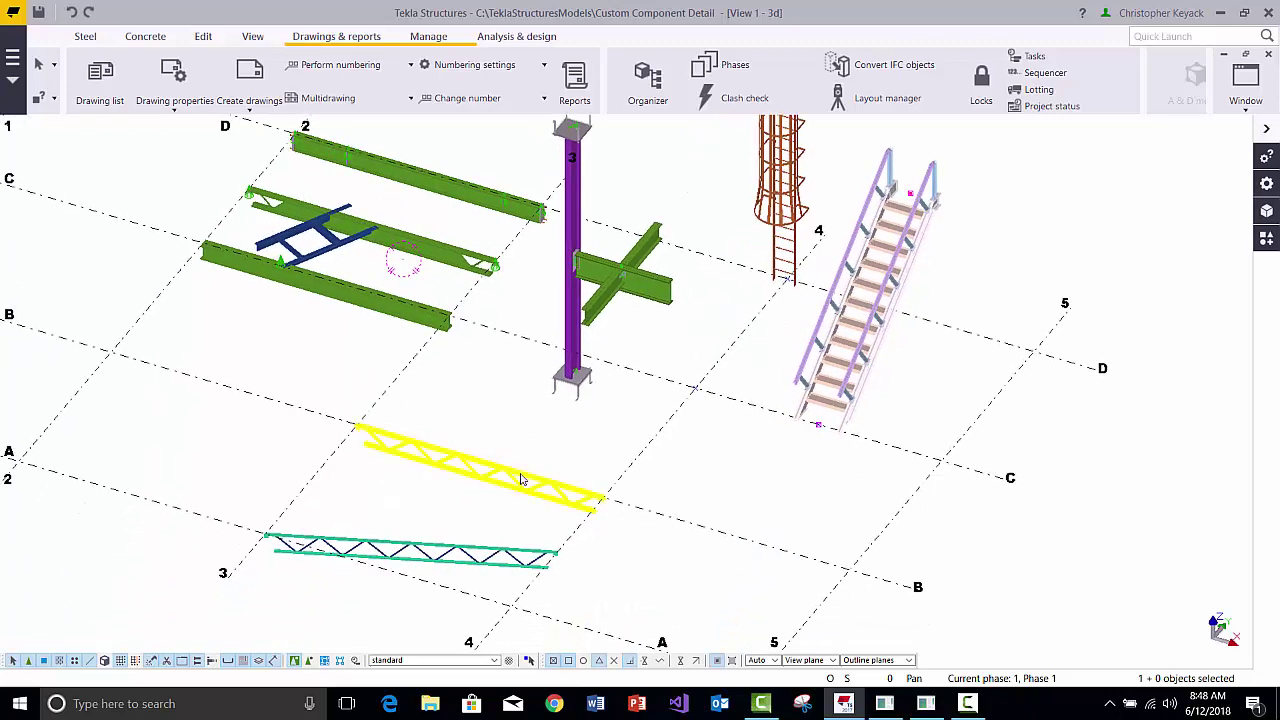
middle_drag(686, 346, 641, 483)
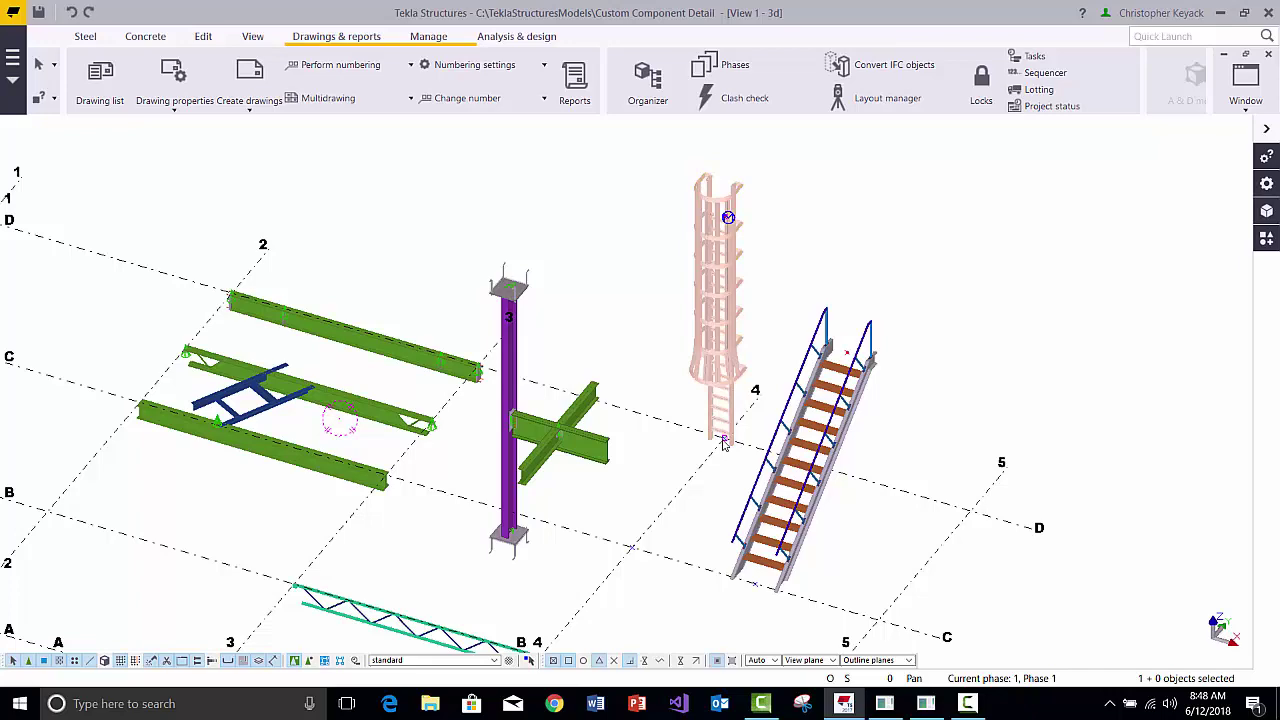
click(810, 234)
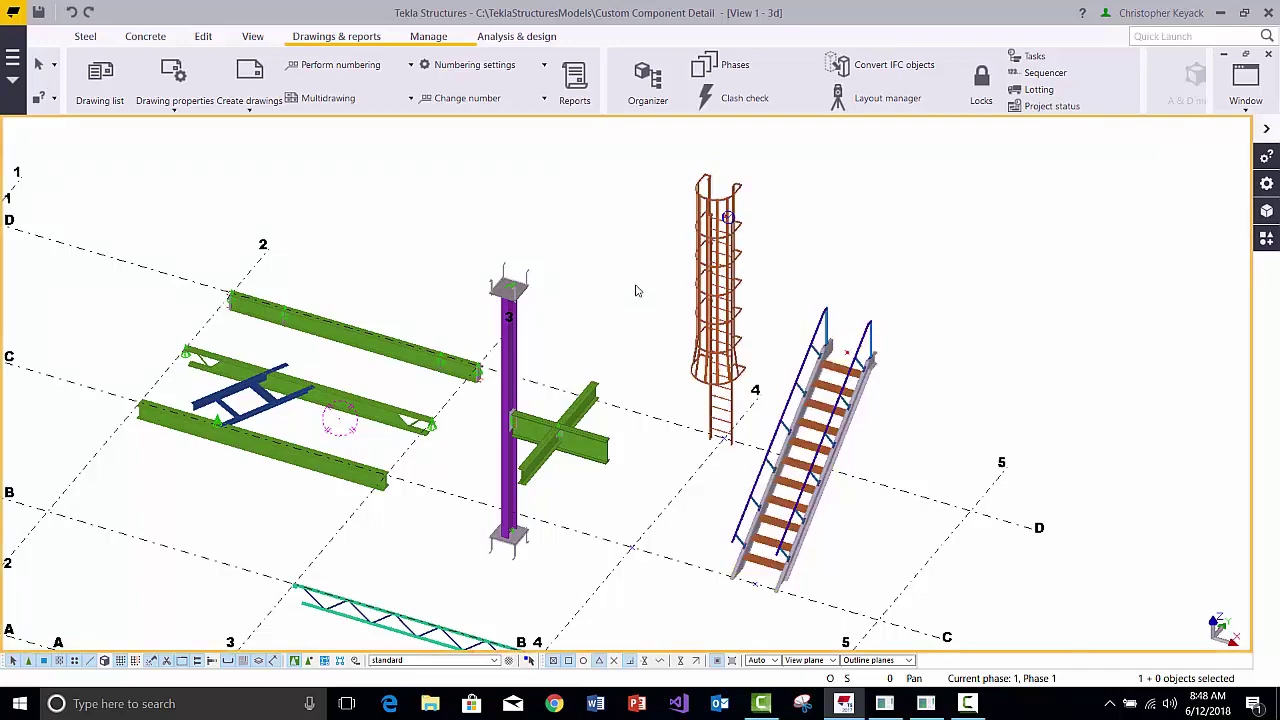
middle_drag(636, 291, 682, 242)
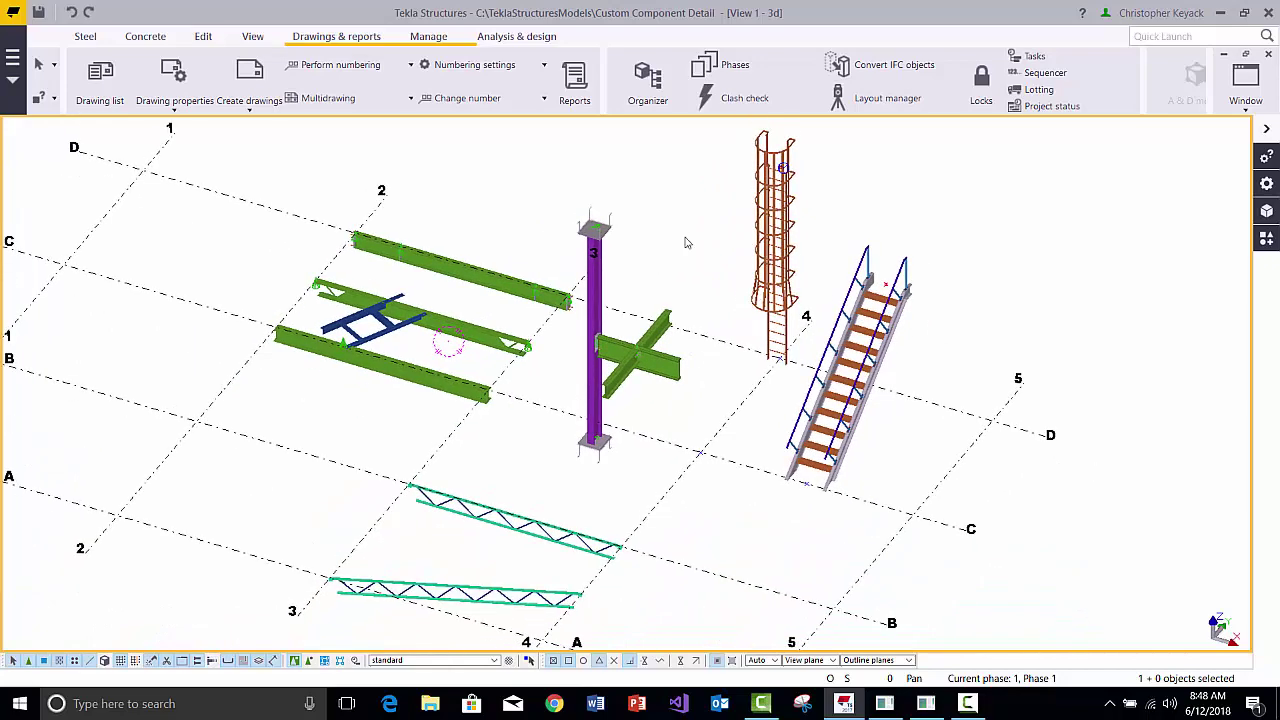